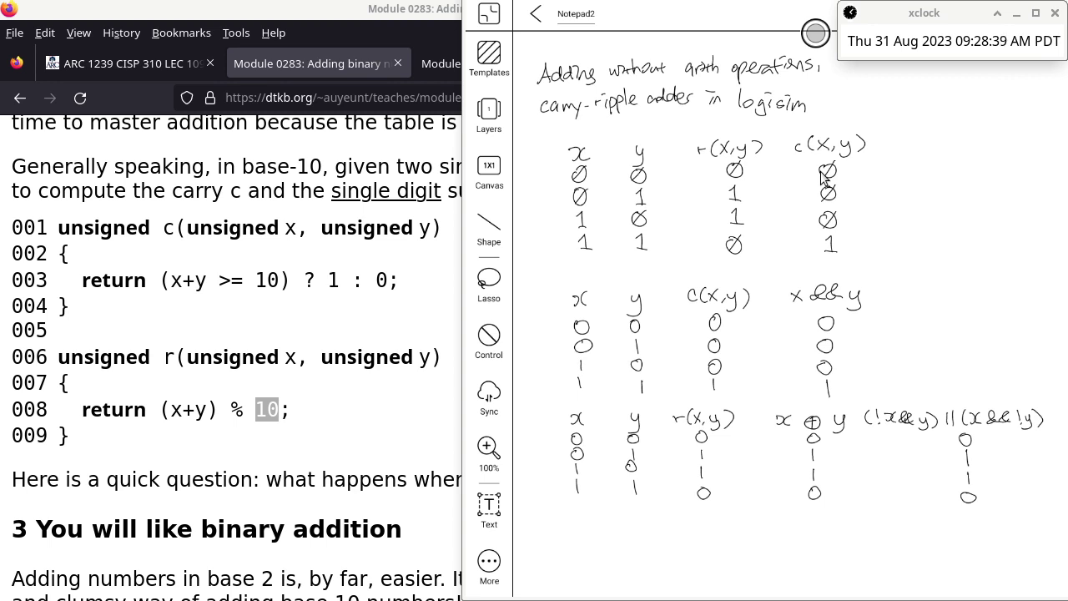
Switch to Logisim and add a new circuit named "half adder" to the project.
left_click(459, 7)
key("alt+Tab")
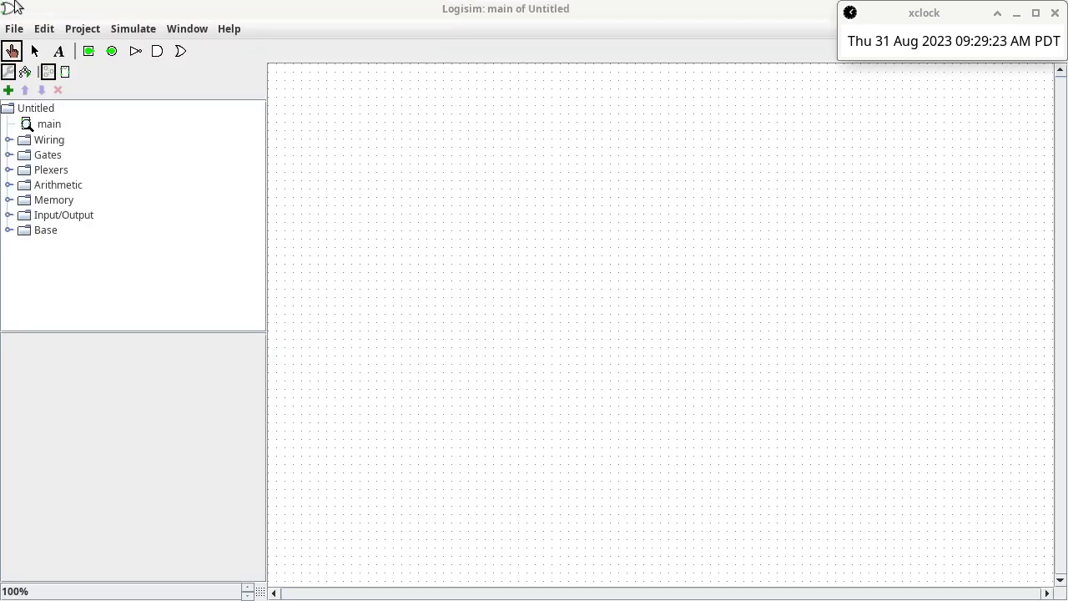
left_click(632, 7)
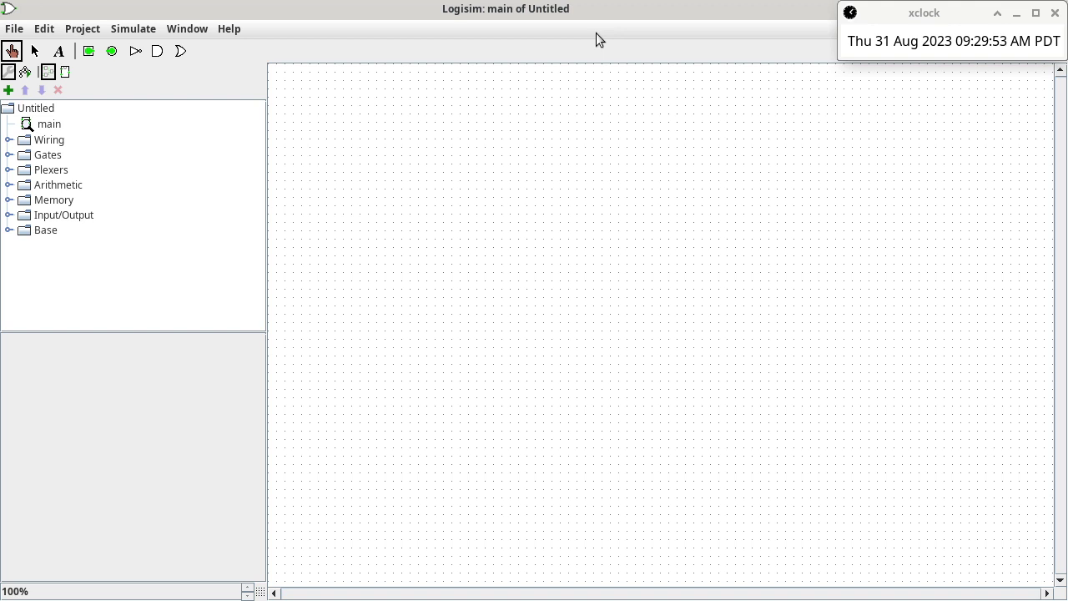
left_click(79, 31)
left_click(92, 48)
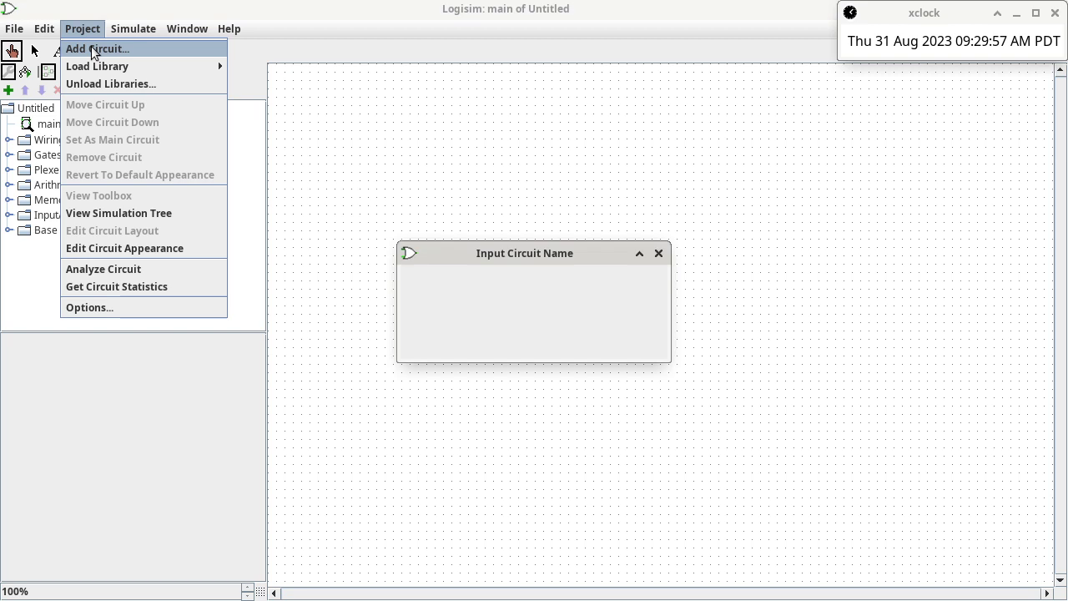
type("half adder")
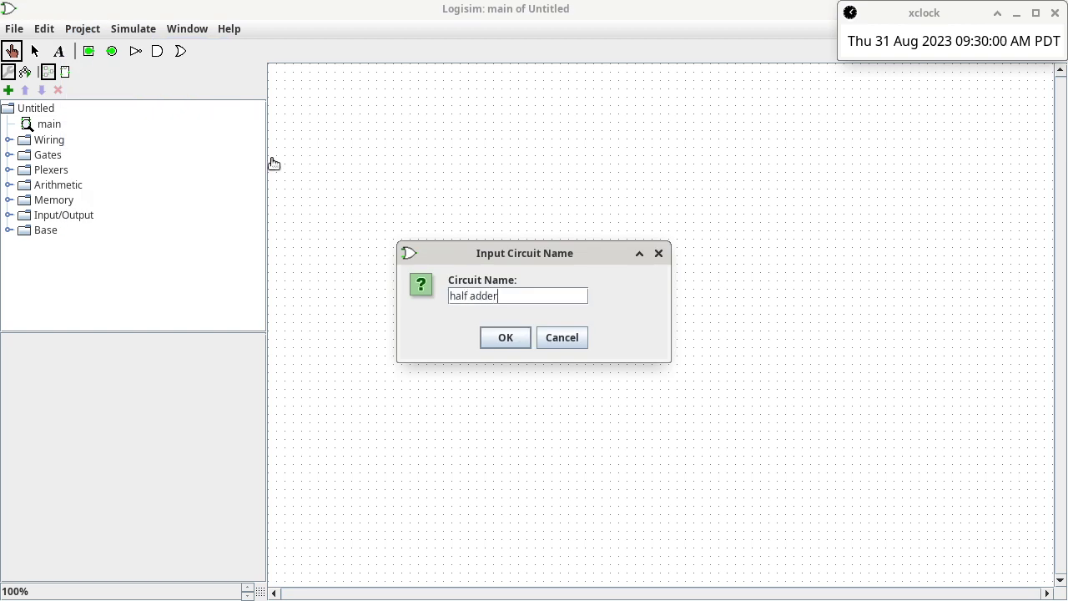
key("Return")
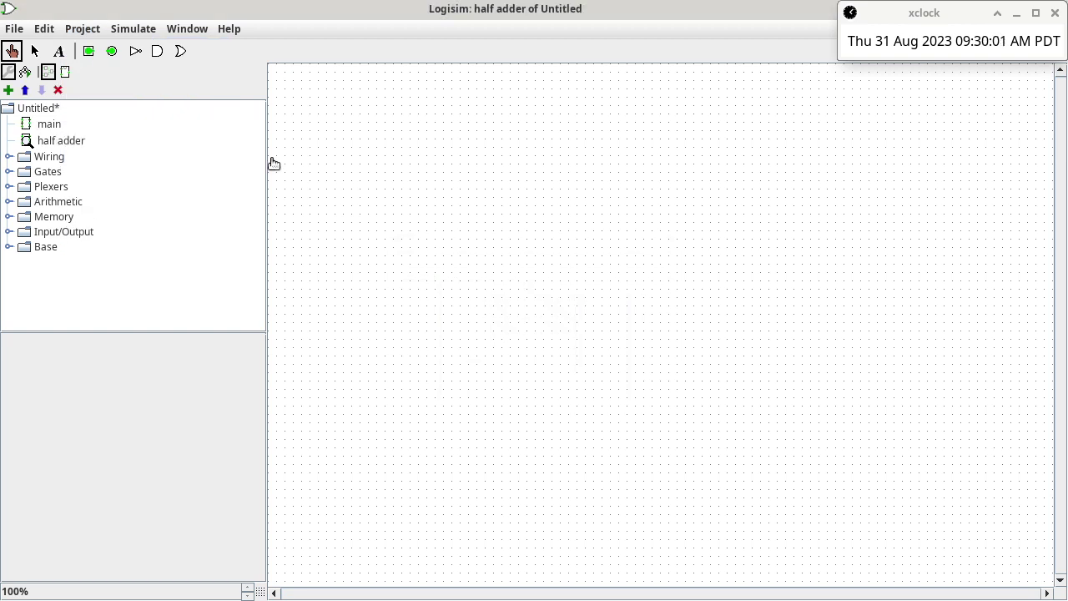
Place two input pins one above the other and two output pins in a column well to their right.
left_click(90, 49)
left_click(389, 131)
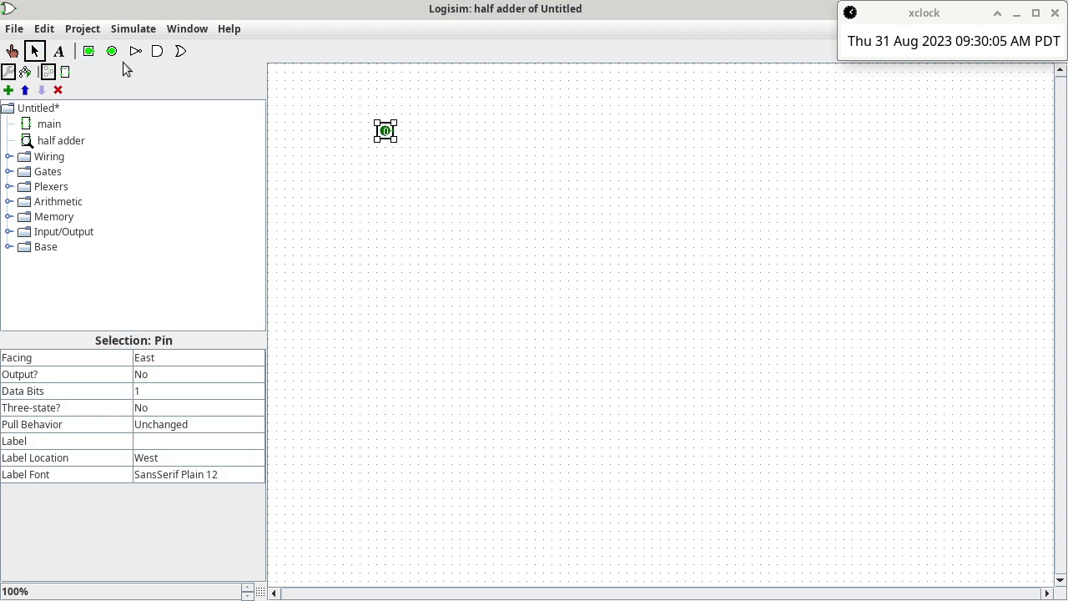
left_click(89, 52)
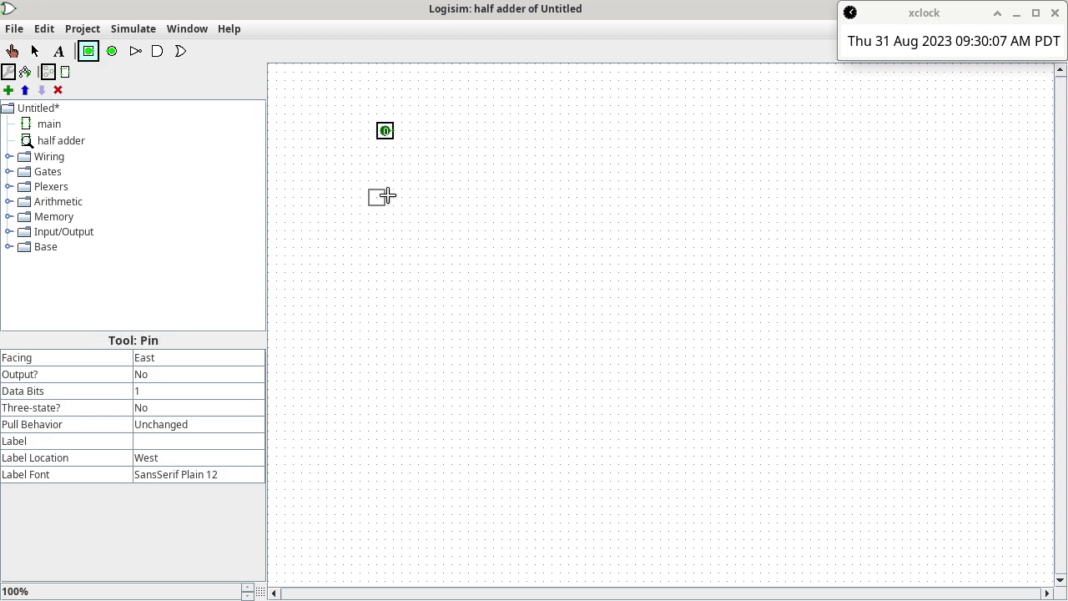
left_click(385, 197)
left_click(112, 51)
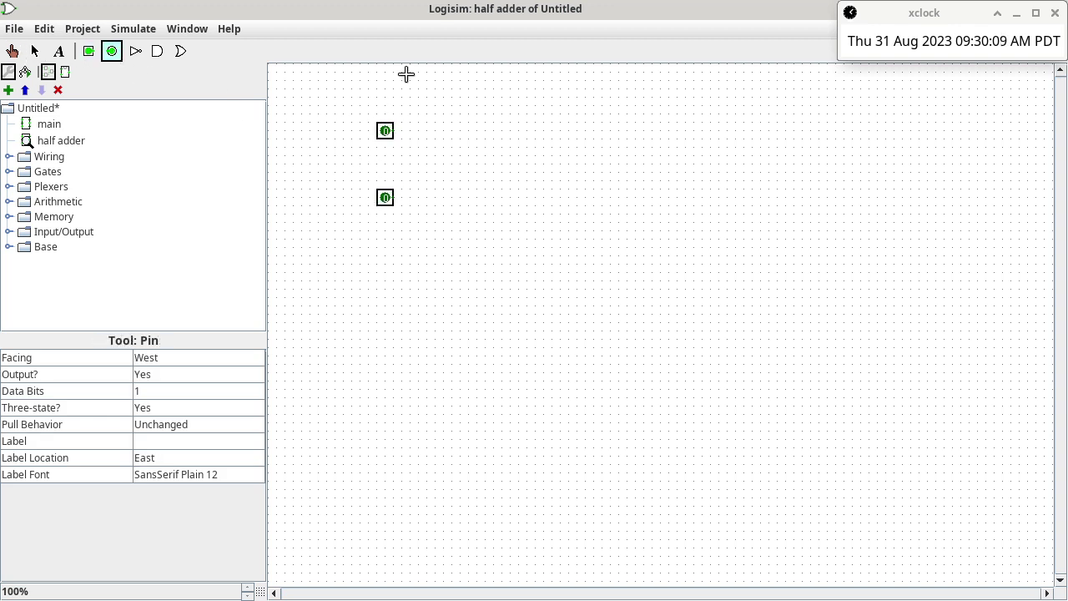
left_click(719, 130)
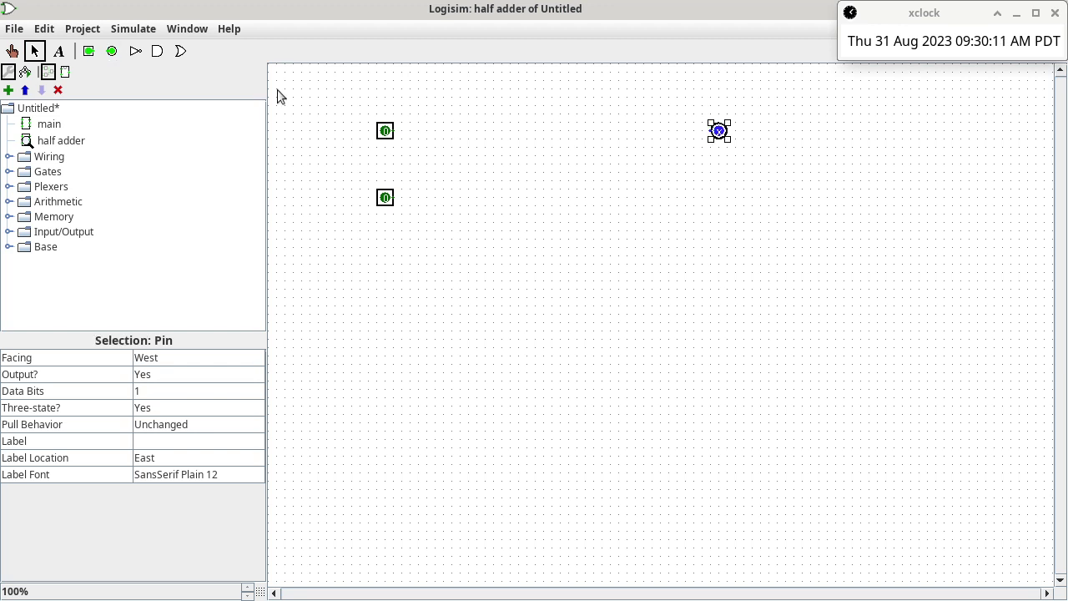
left_click(111, 51)
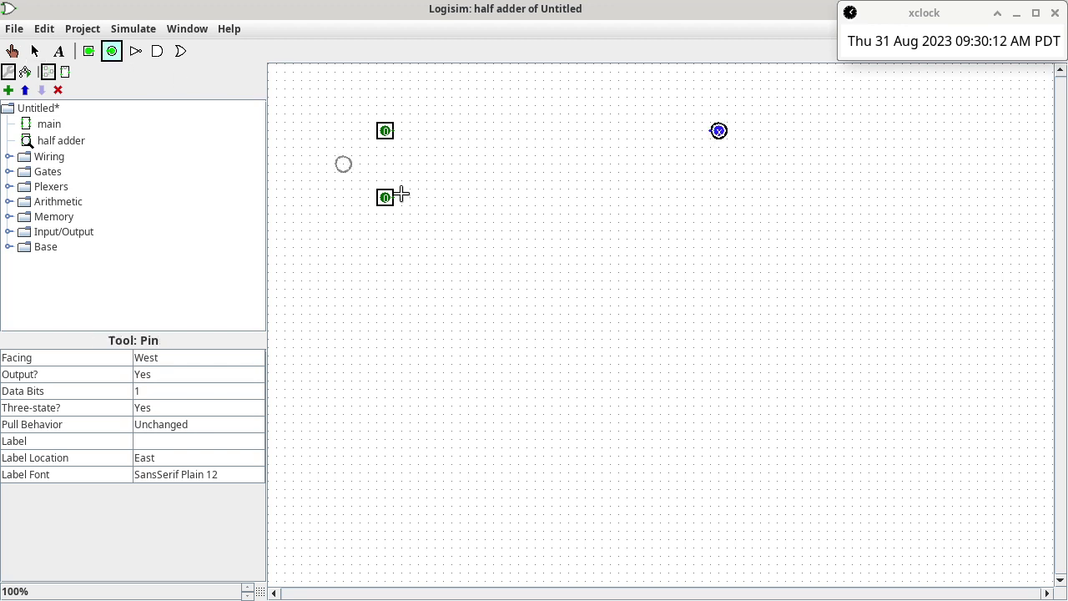
left_click(716, 206)
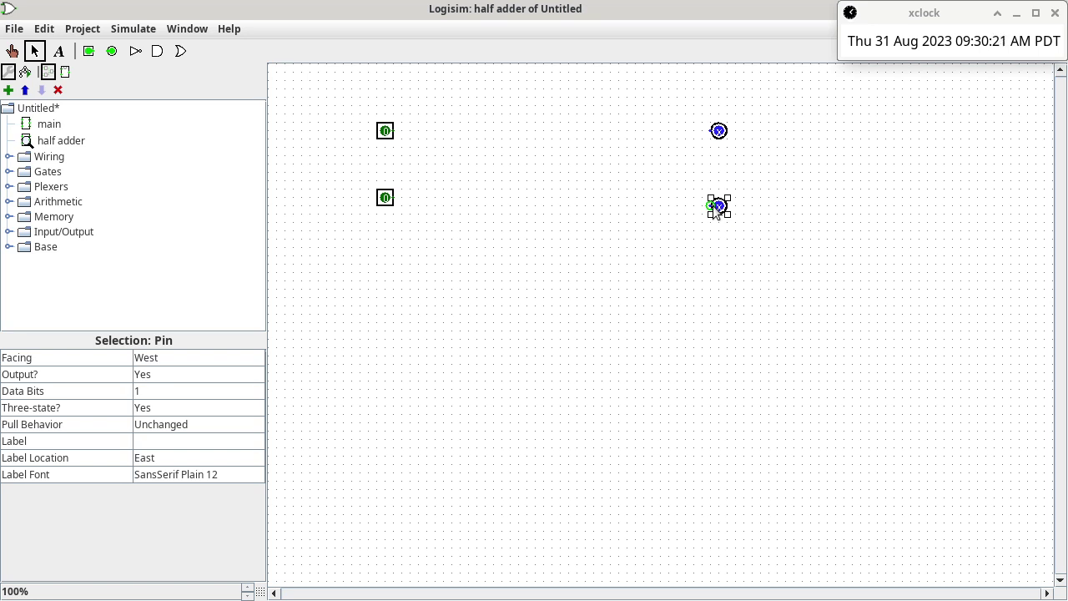
Label the upper input pin u and the lower input pin v.
left_click(384, 132)
left_click(188, 442)
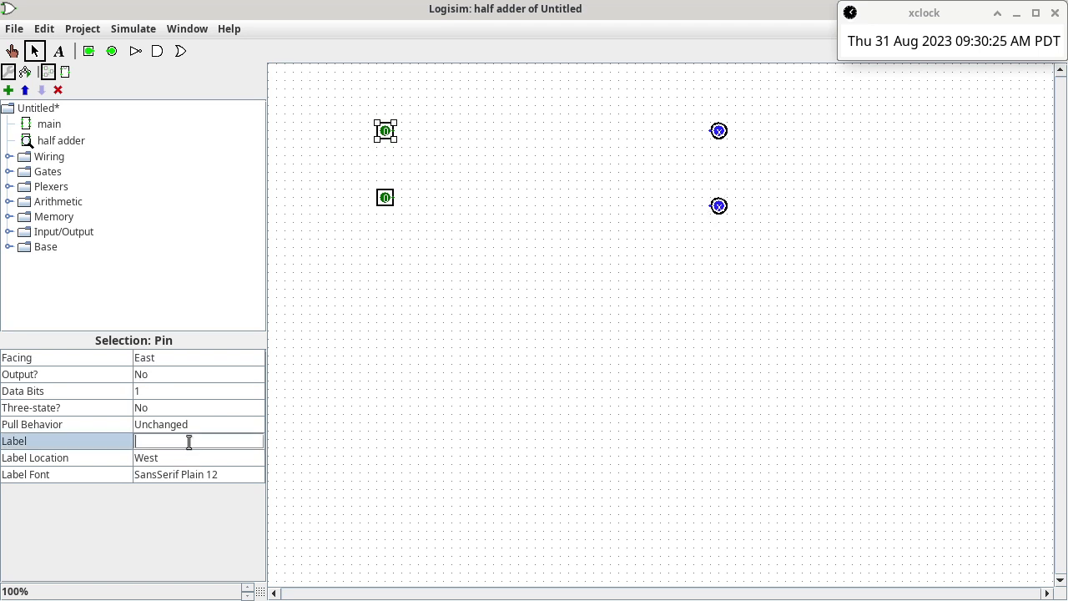
type("u")
key("Return")
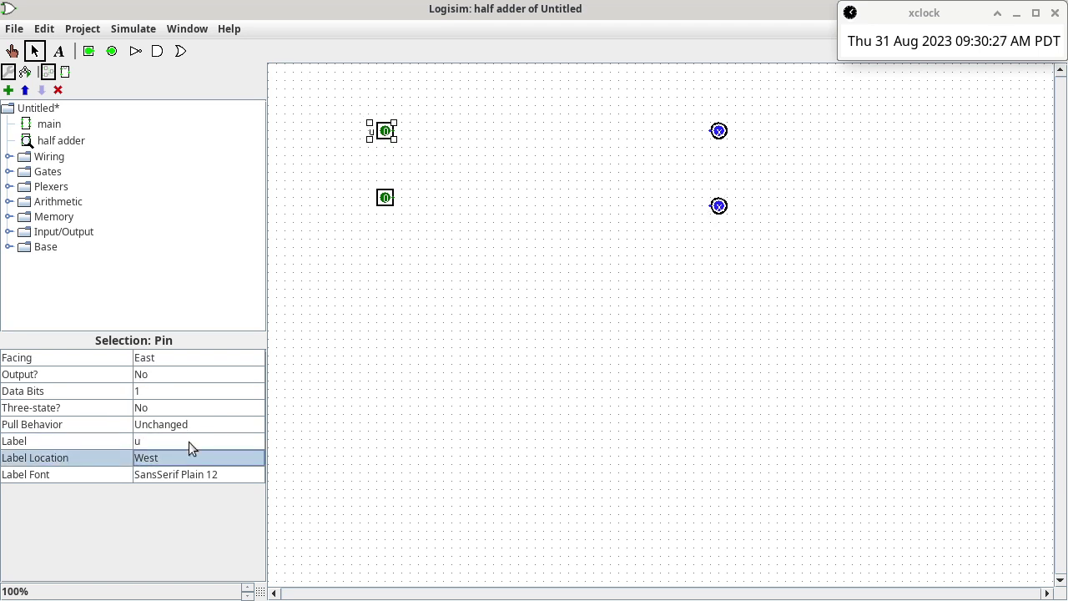
left_click(384, 200)
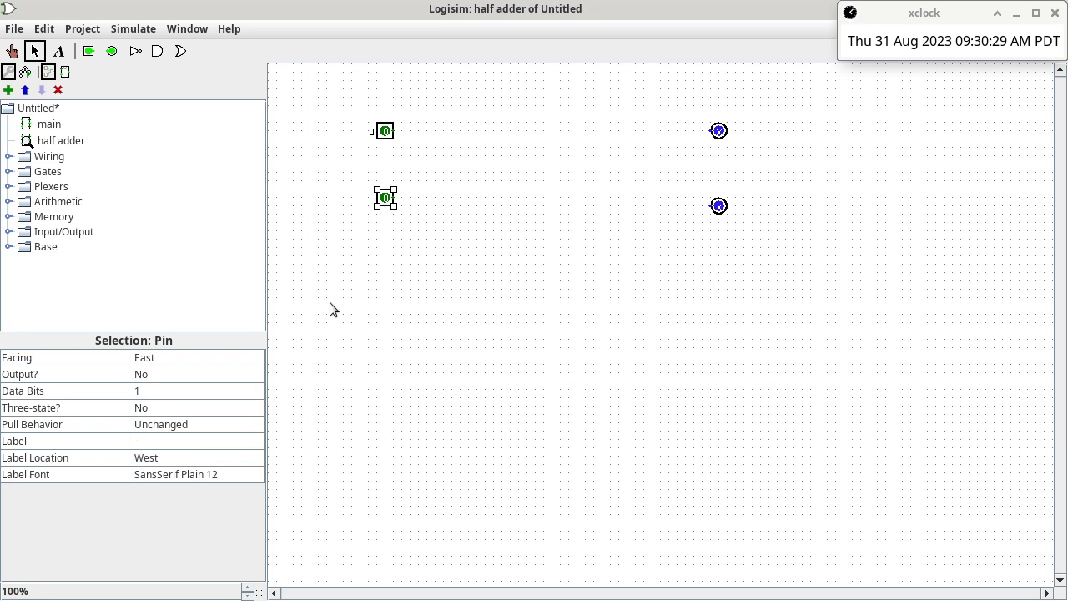
left_click(191, 441)
type("v")
key("Return")
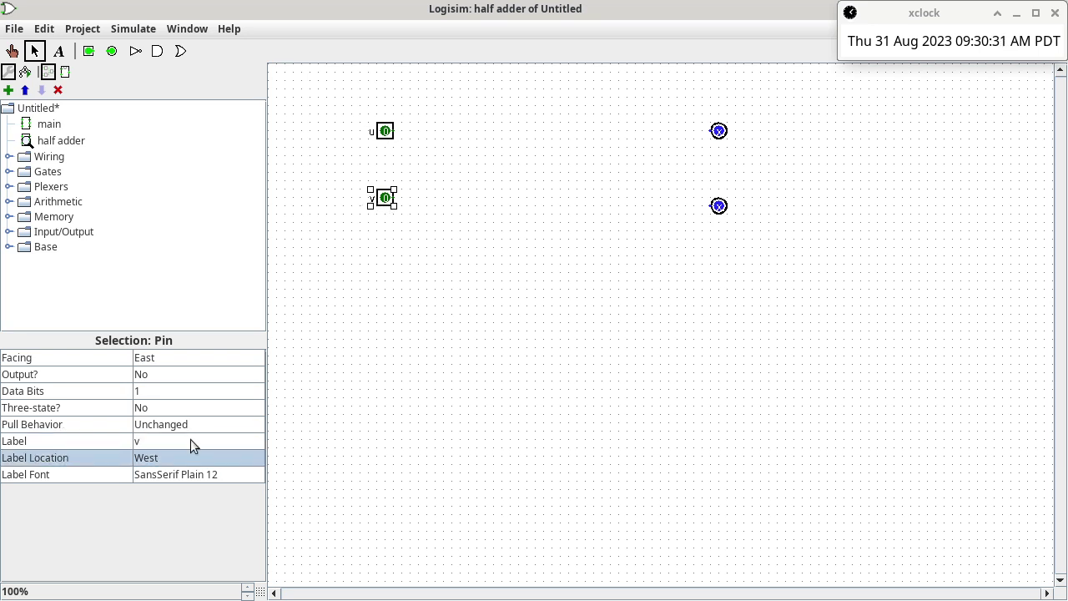
Label the upper output pin c(u,v) and the lower output pin r(u,v).
left_click(721, 133)
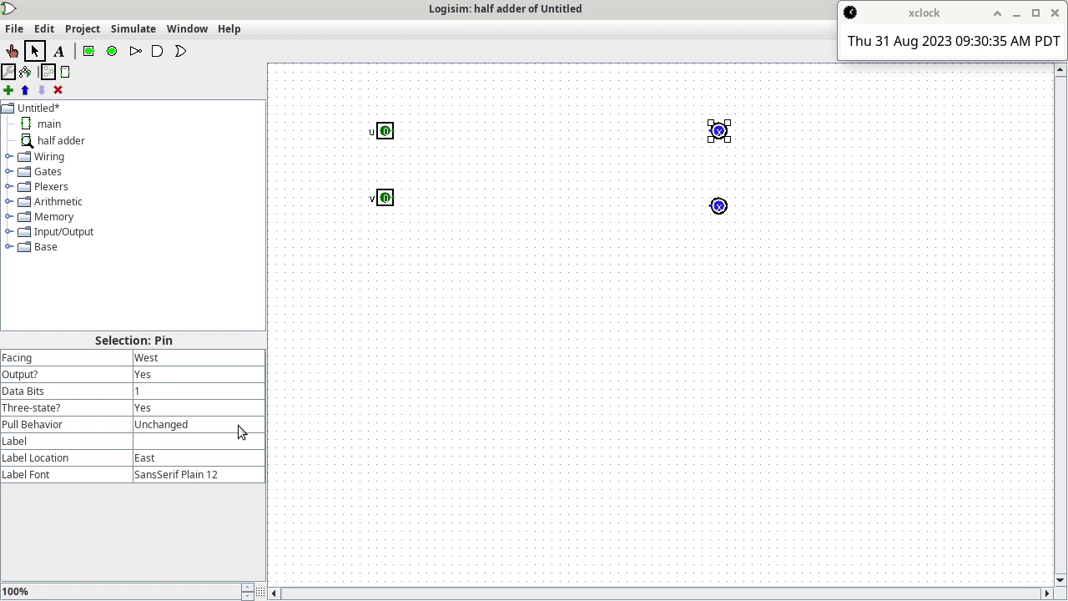
left_click(199, 442)
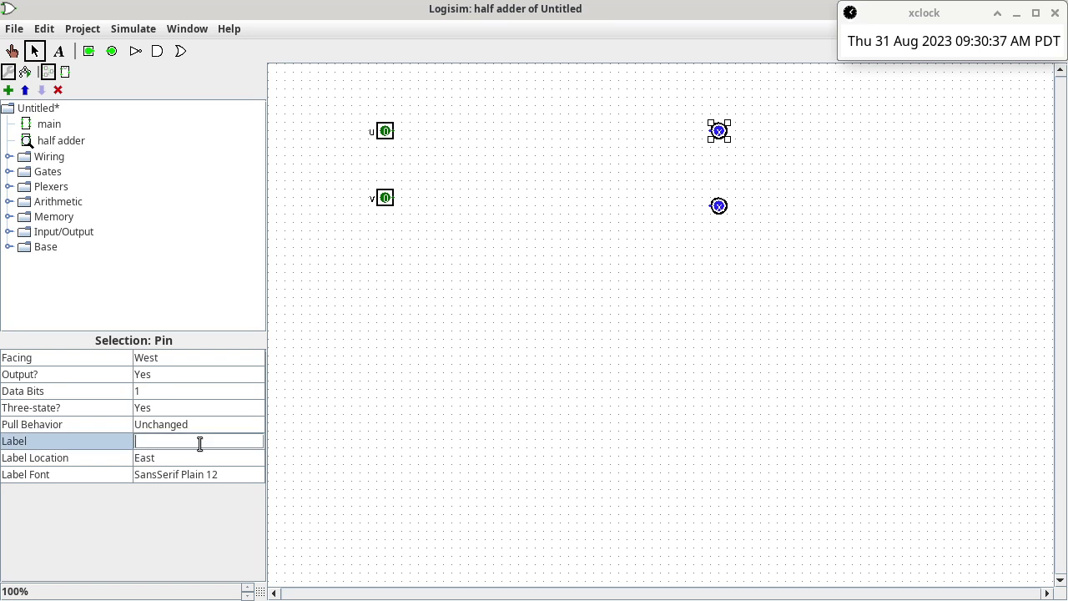
type("c(u,v)")
key("Return")
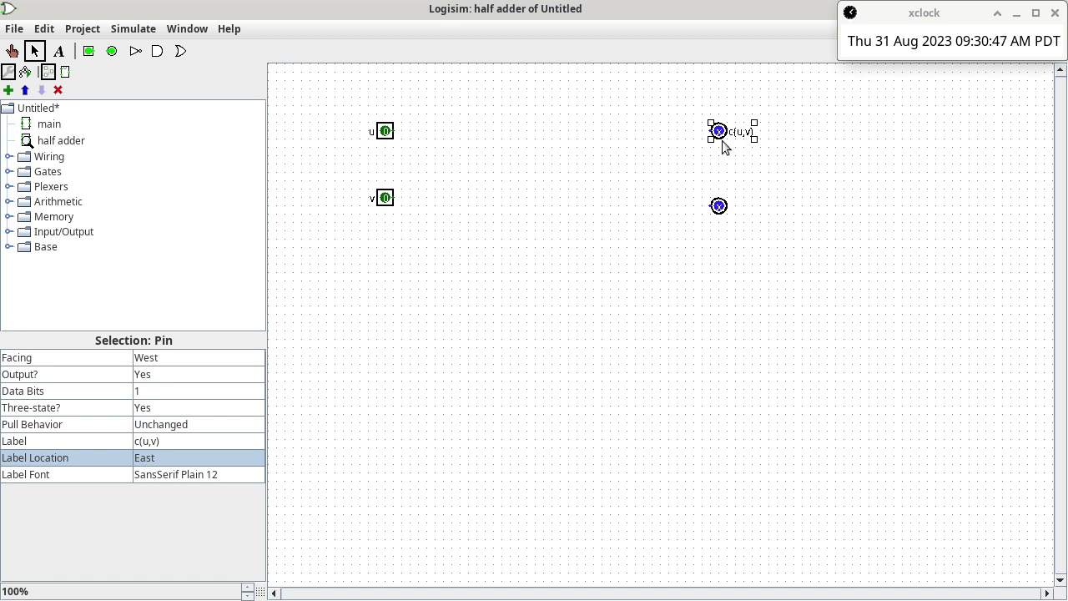
left_click(719, 207)
left_click(183, 443)
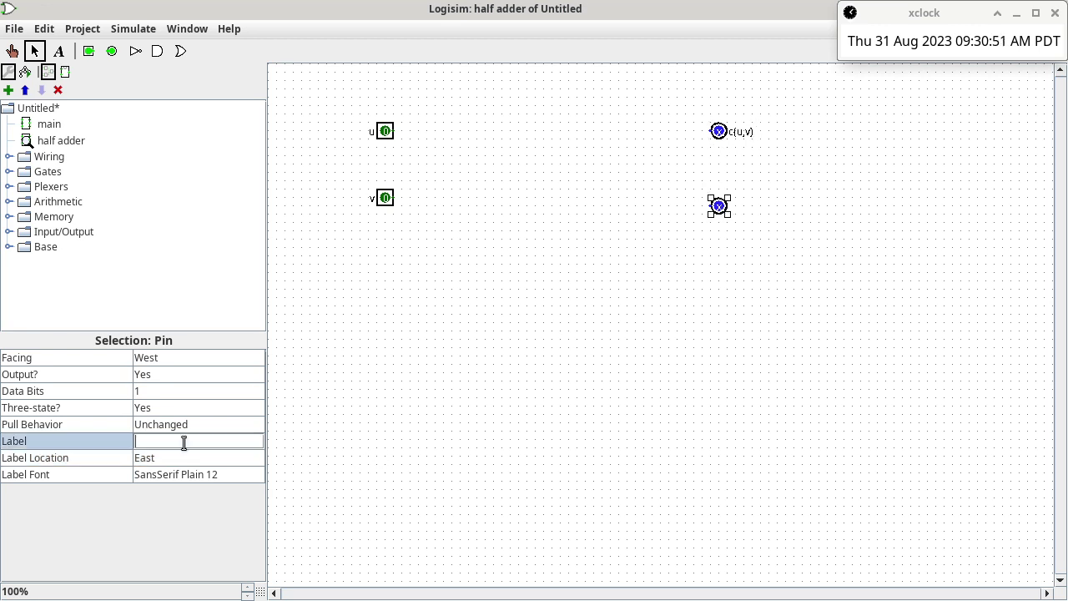
type("r(u,v)")
key("Return")
left_click(485, 337)
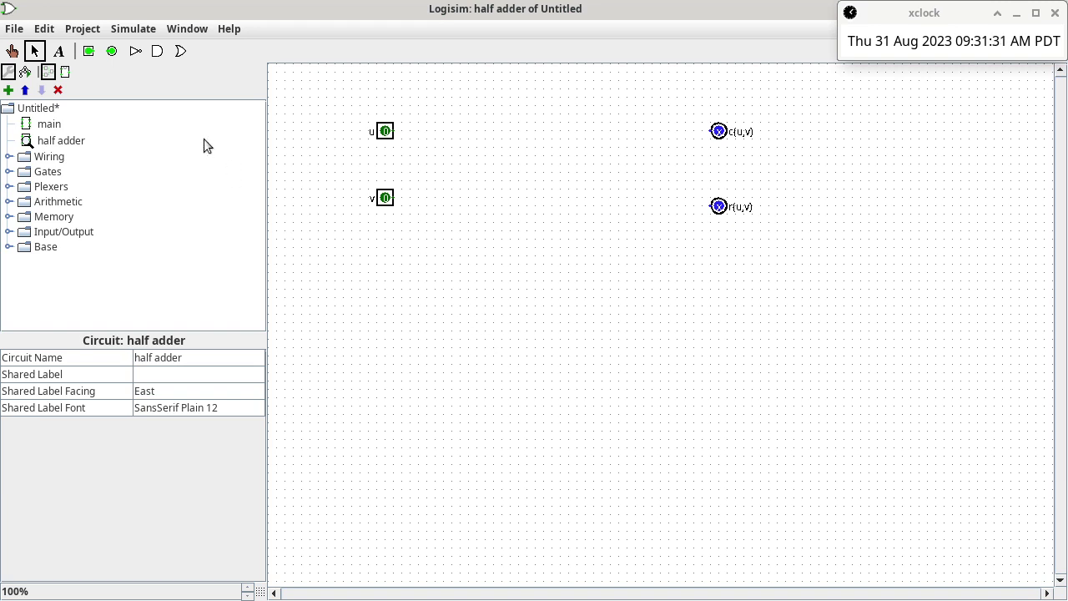
Place an AND gate between the input and output pins with Narrow gate size and 2 inputs.
left_click(158, 53)
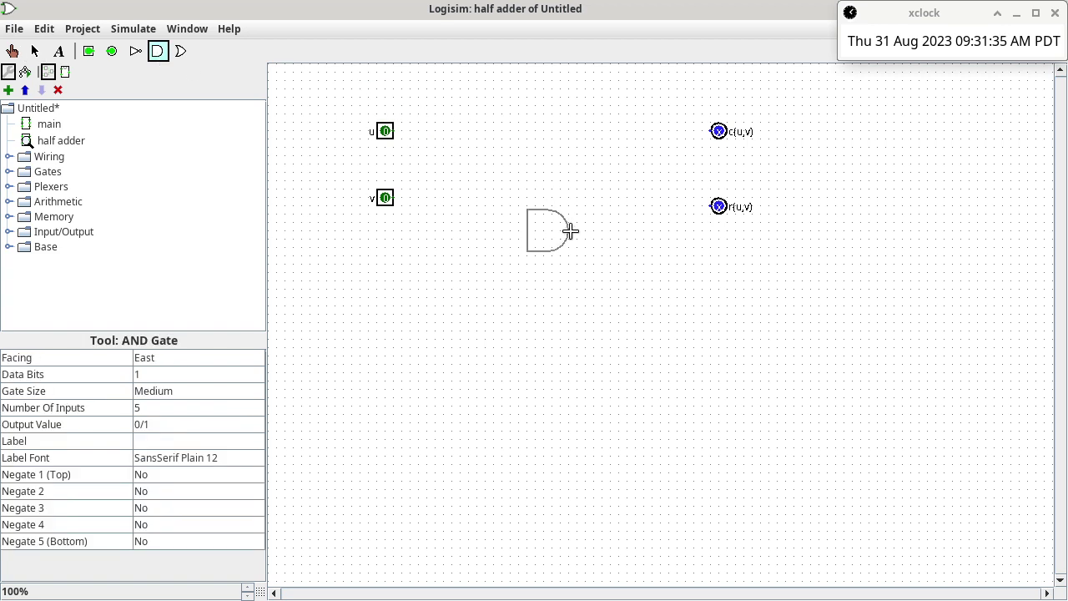
left_click(570, 230)
left_click(221, 392)
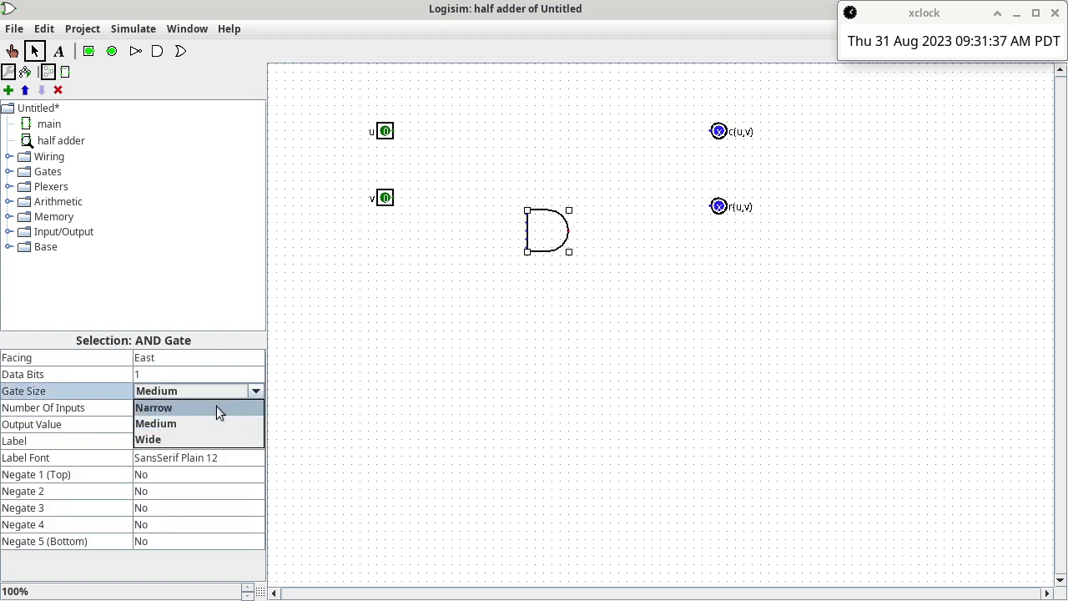
left_click(217, 406)
left_click(212, 407)
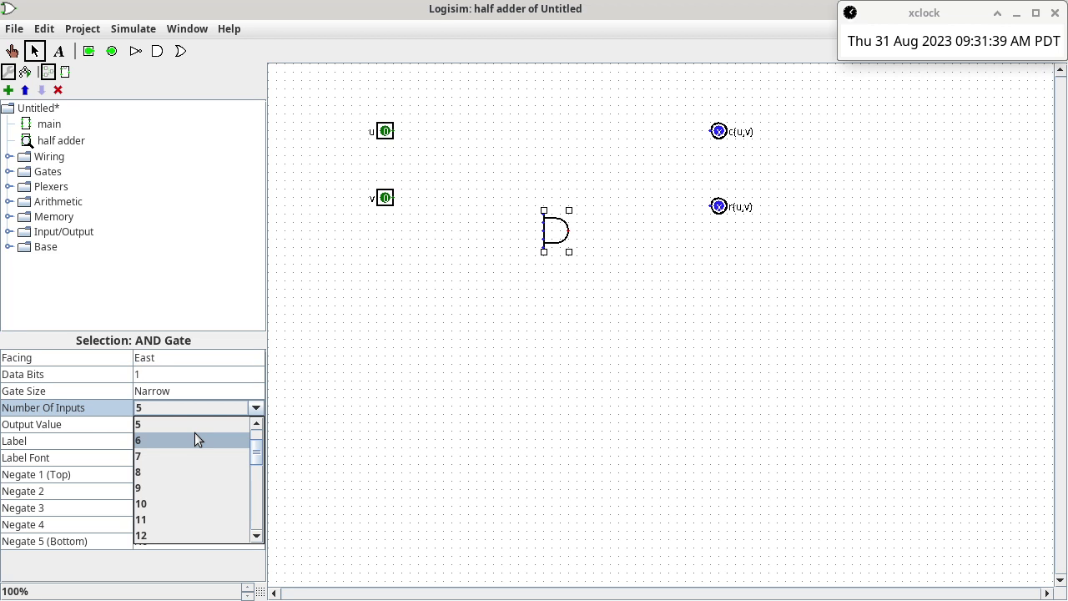
scroll(194, 433, "up", 1)
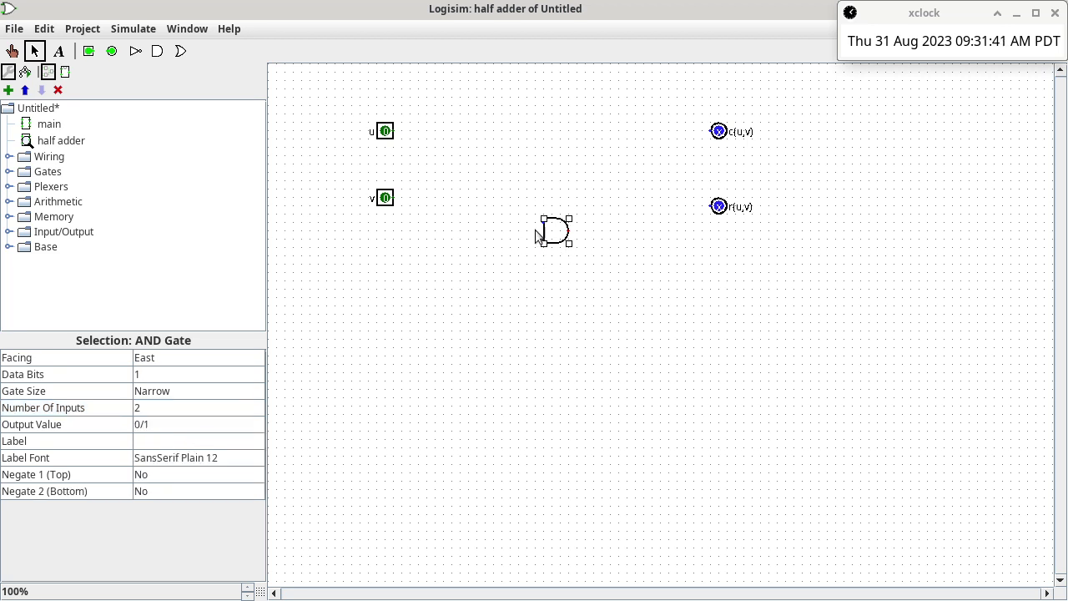
Move the AND gate just before the c(u,v) output, connect it to that pin, and wire u and v to its inputs.
left_click_drag(553, 228, 680, 129)
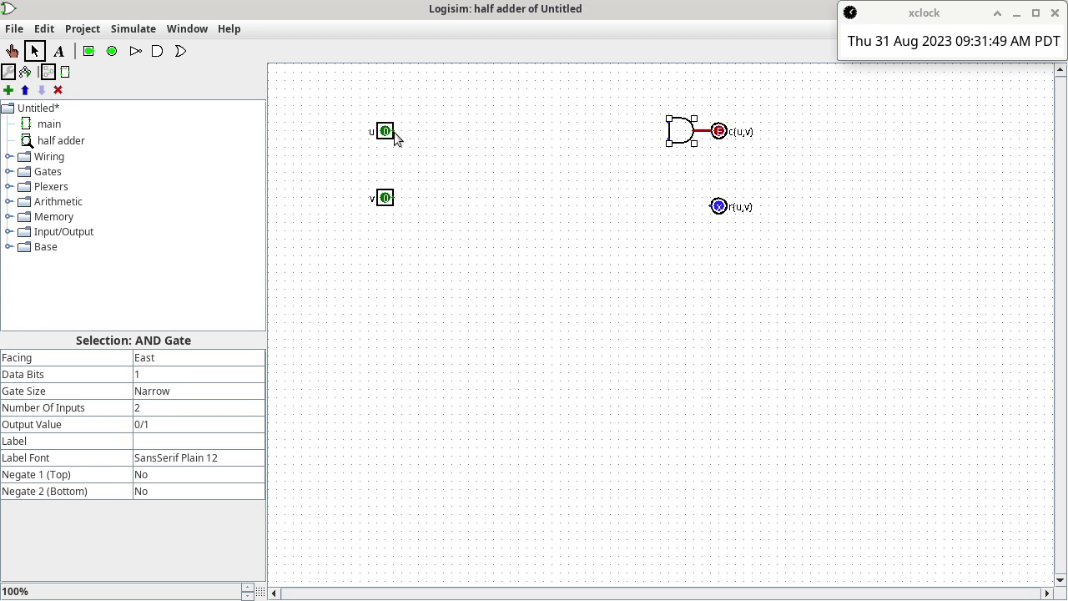
left_click_drag(393, 133, 576, 122)
left_click_drag(455, 142, 671, 126)
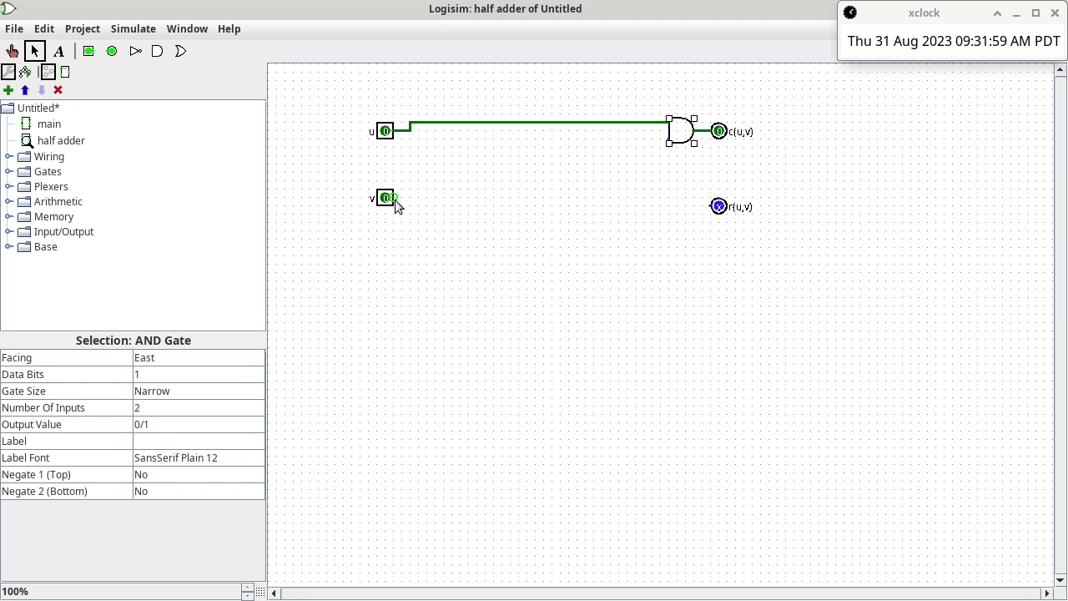
left_click_drag(419, 163, 589, 144)
left_click_drag(656, 135, 668, 139)
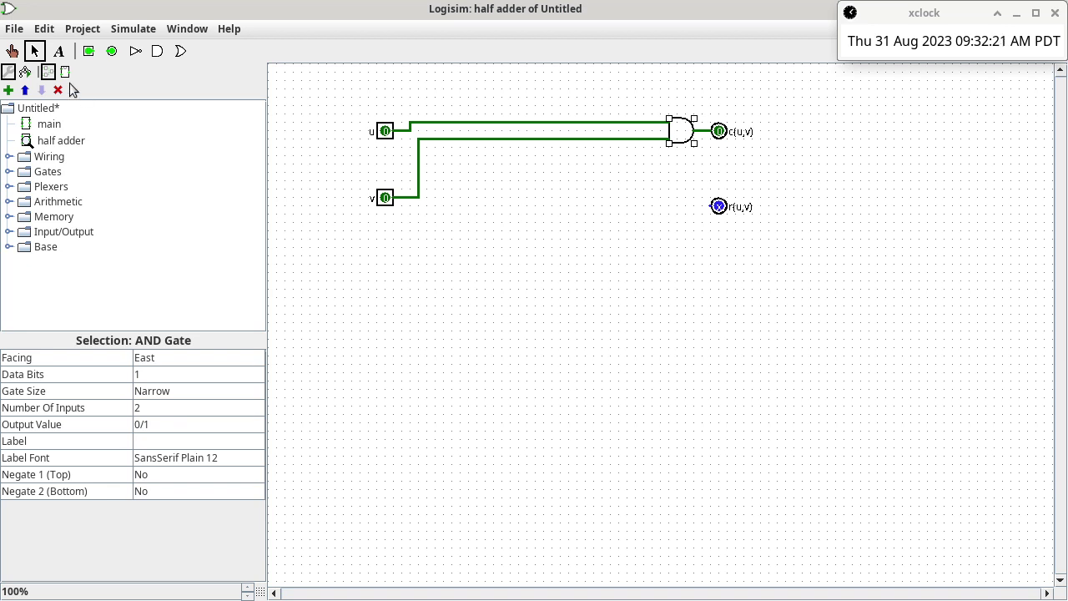
Add the text "r(u,v)=(!u && v) || (u && !v)" to the canvas below the input pins.
left_click(58, 51)
left_click(382, 288)
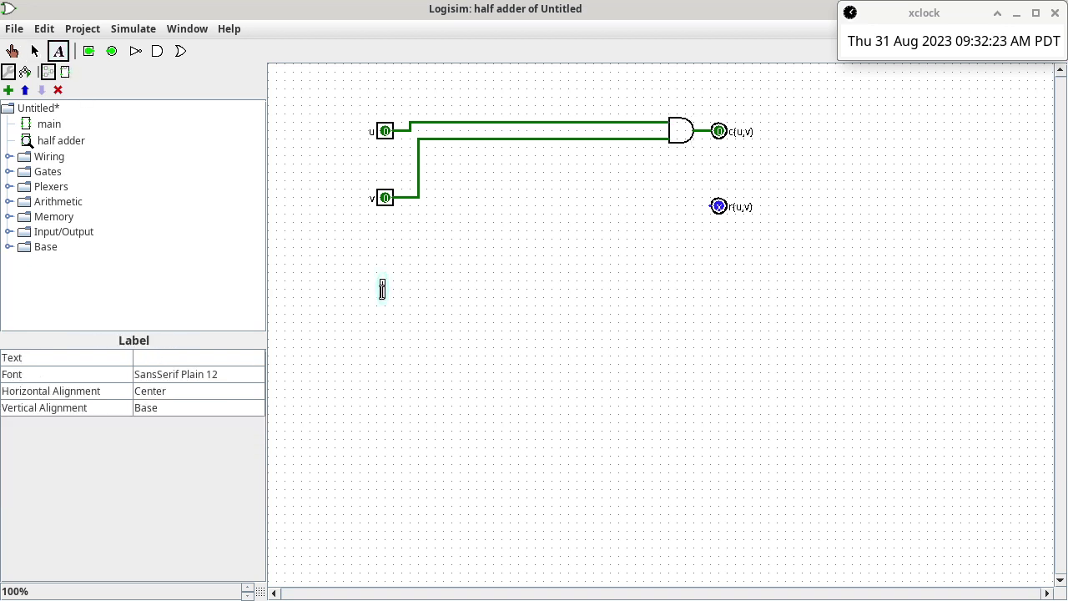
type("r(u,v)=(!u")
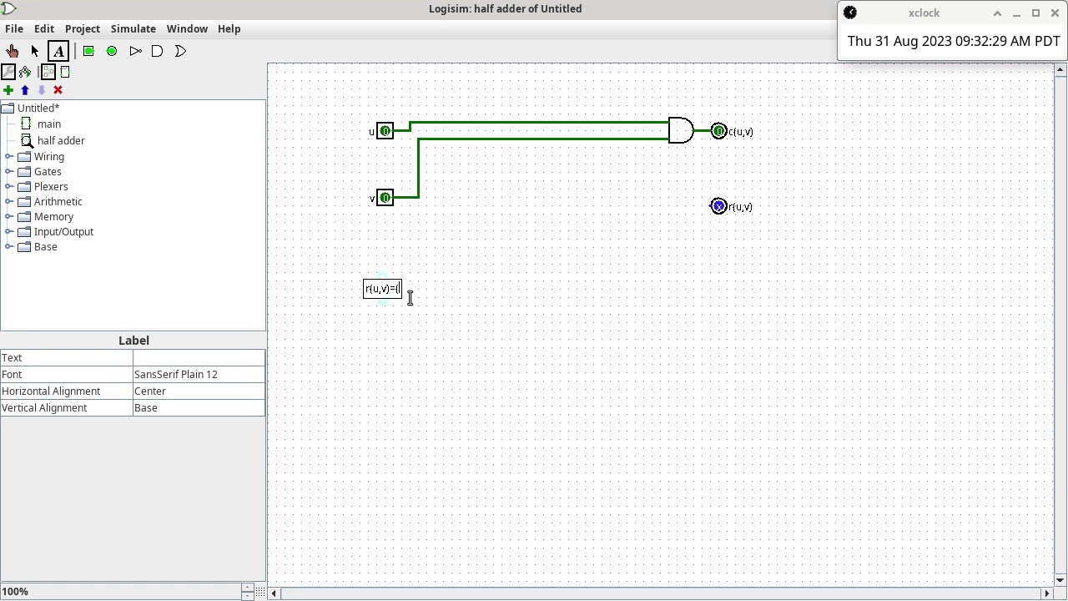
type(" && v) || (")
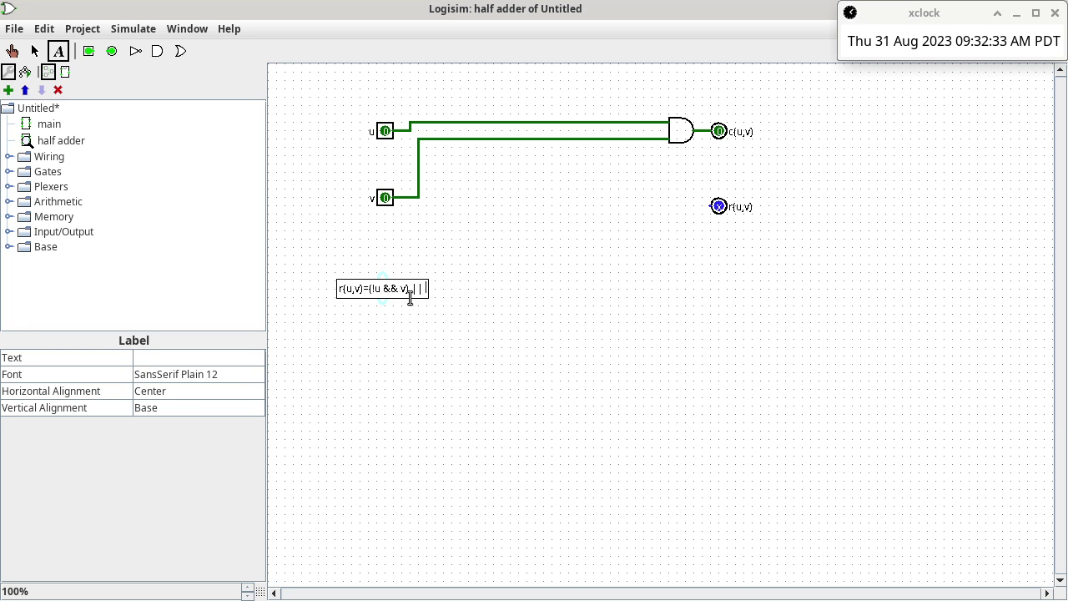
type("u && !v)")
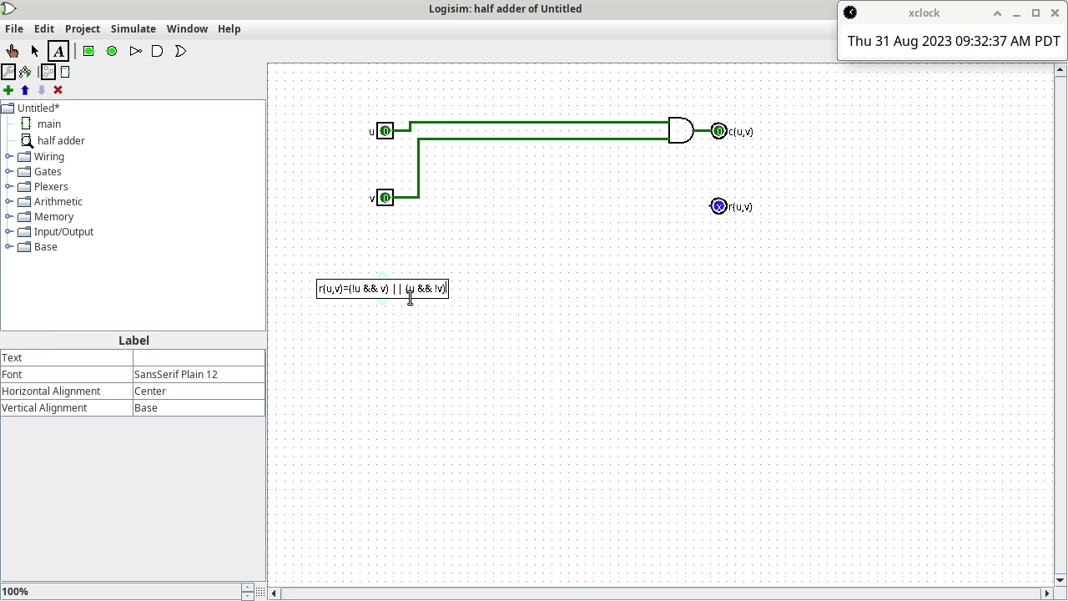
left_click(36, 53)
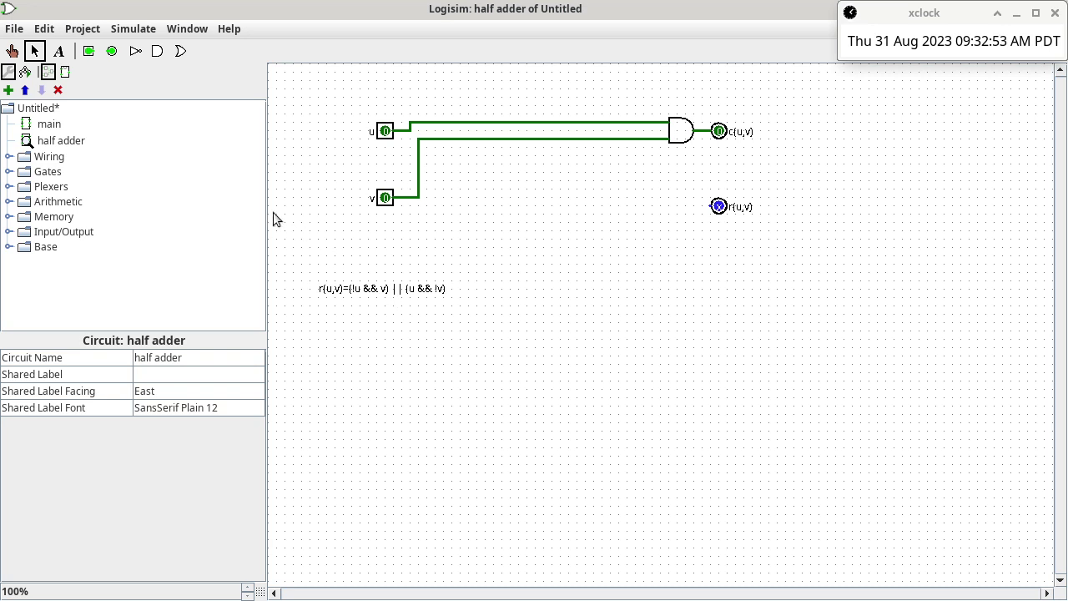
Place an OR gate with Narrow gate size and 2 inputs, connected directly before the r(u,v) output.
left_click(184, 58)
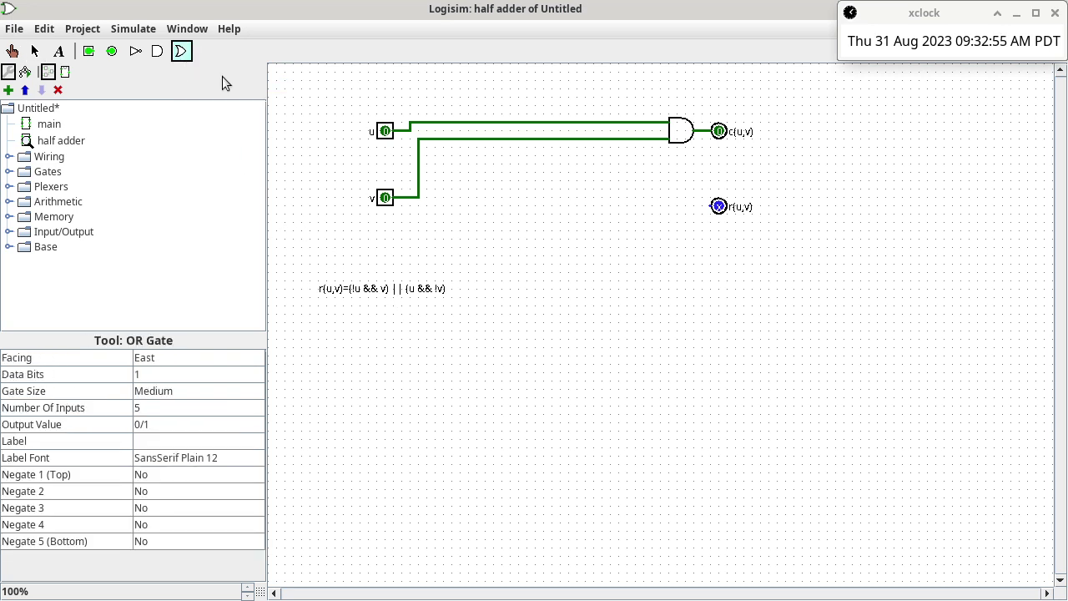
left_click(576, 272)
left_click(219, 392)
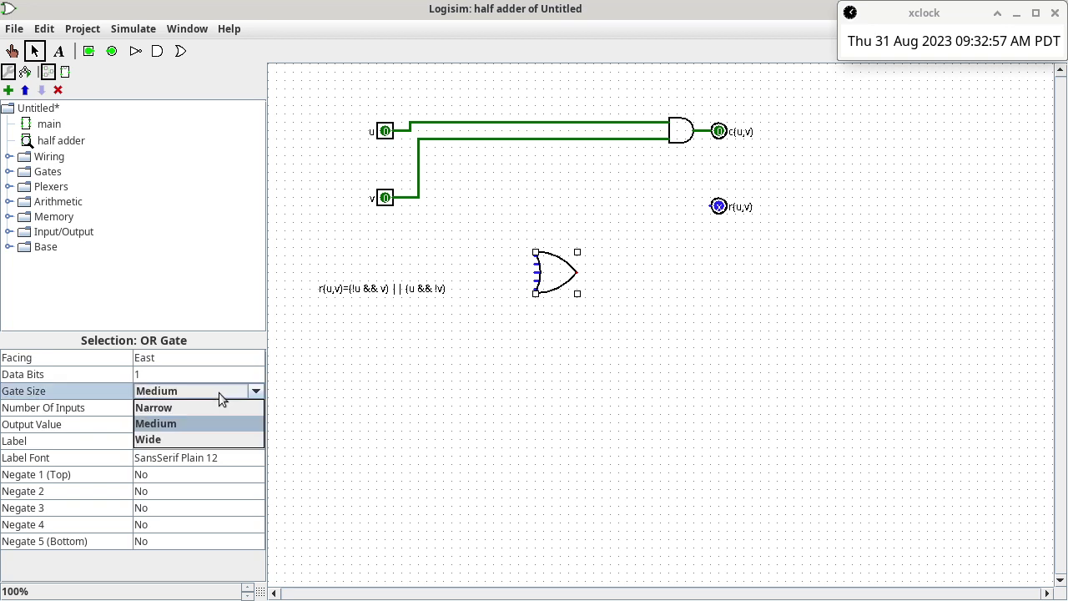
left_click(214, 404)
left_click(214, 406)
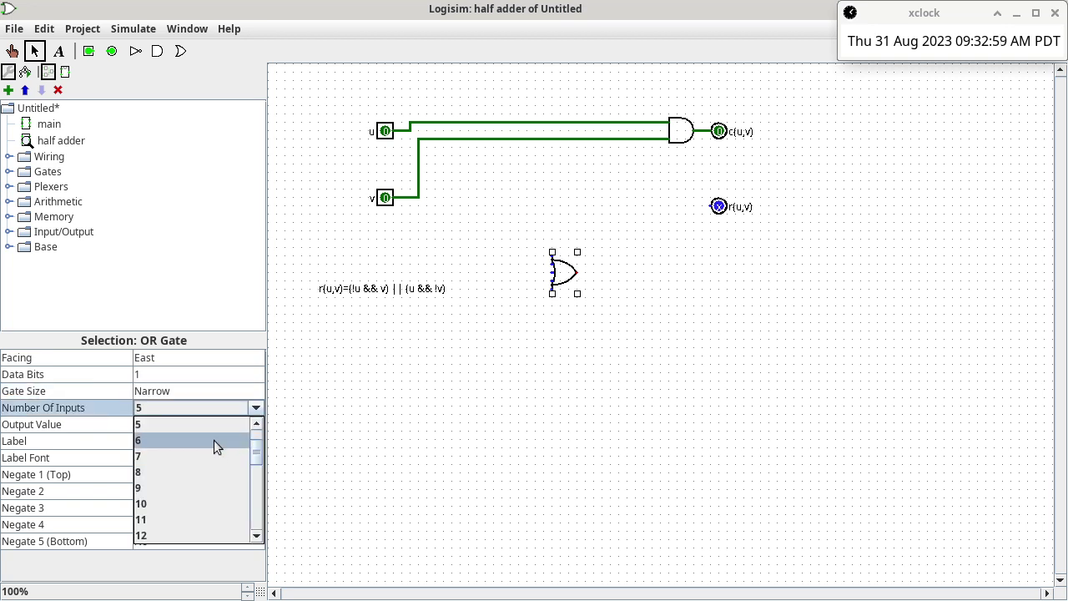
left_click(214, 422)
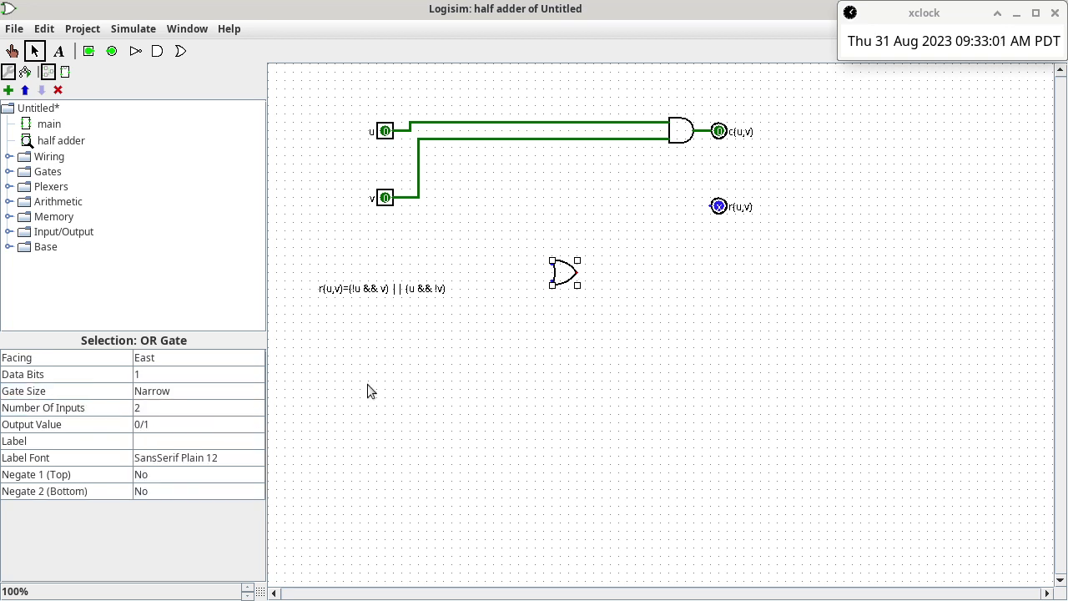
left_click_drag(569, 271, 687, 206)
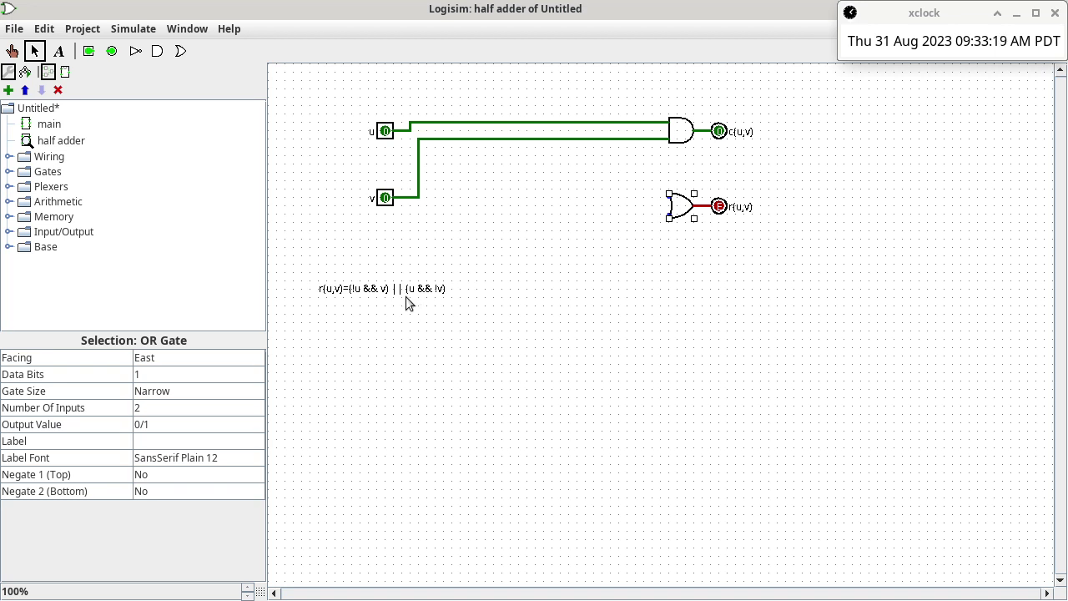
Make two copies of the AND gate and place them in front of the OR gate.
left_click(686, 148)
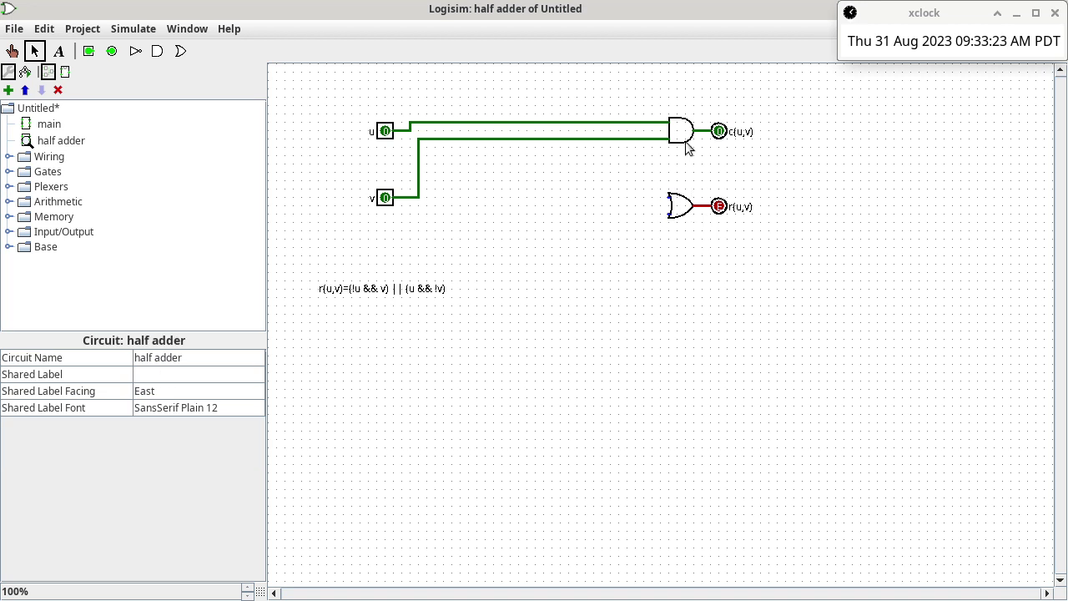
left_click(686, 149)
left_click_drag(689, 148, 672, 178)
left_click(695, 153)
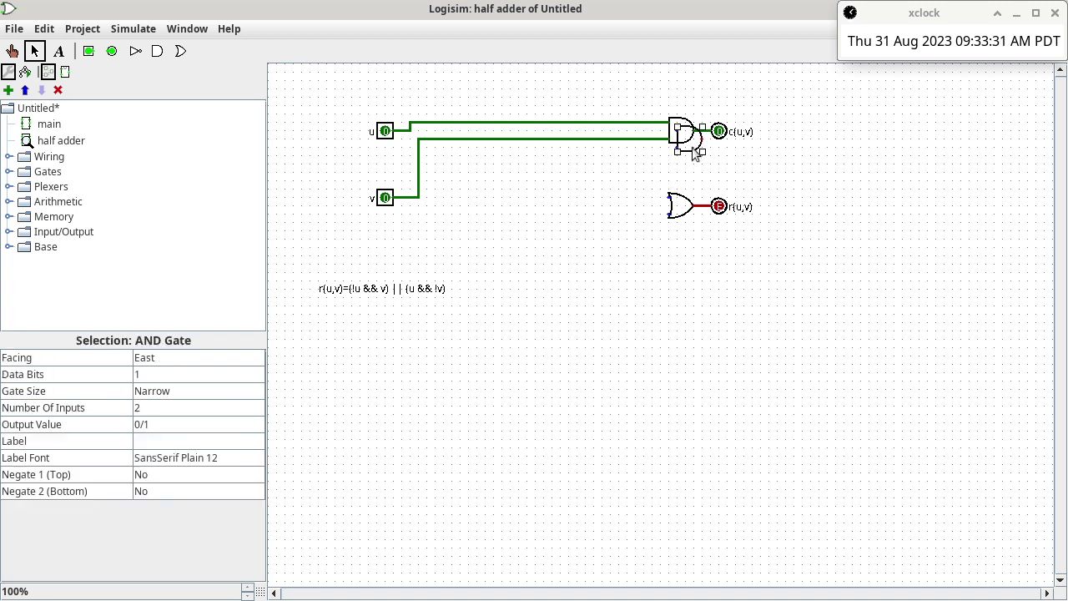
left_click_drag(697, 154, 637, 227)
left_click(632, 246)
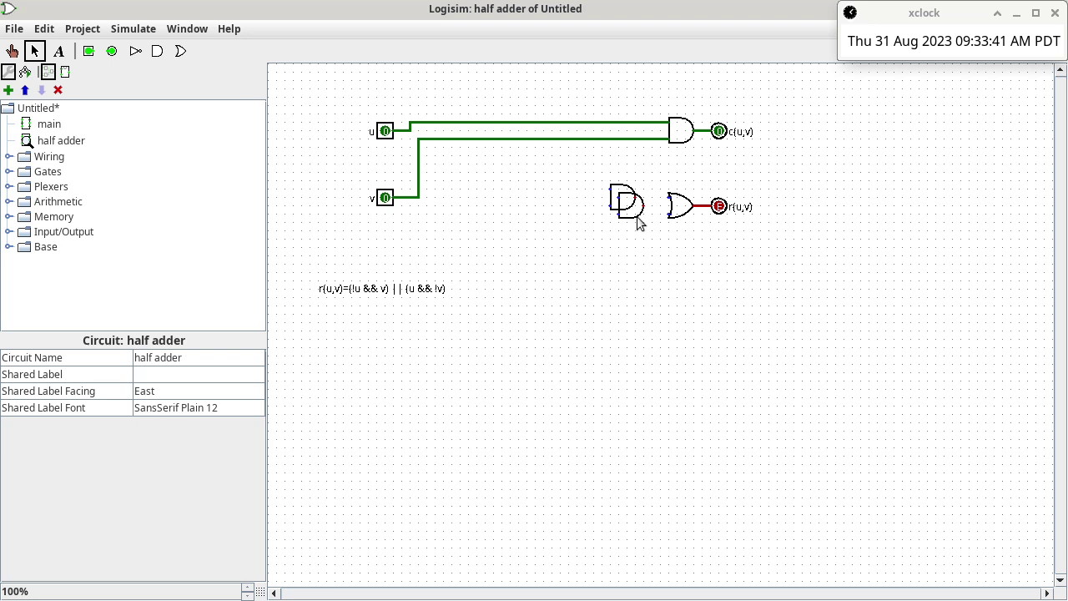
Align one copied AND gate directly below the other and wire both gate outputs to the OR gate's inputs.
left_click(639, 224)
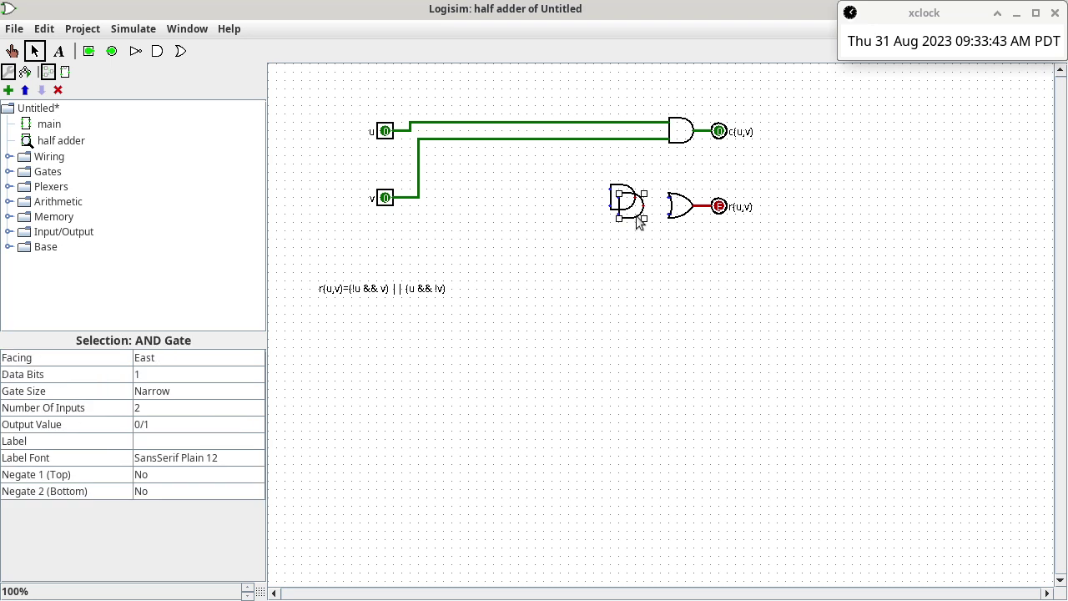
left_click_drag(639, 224, 630, 245)
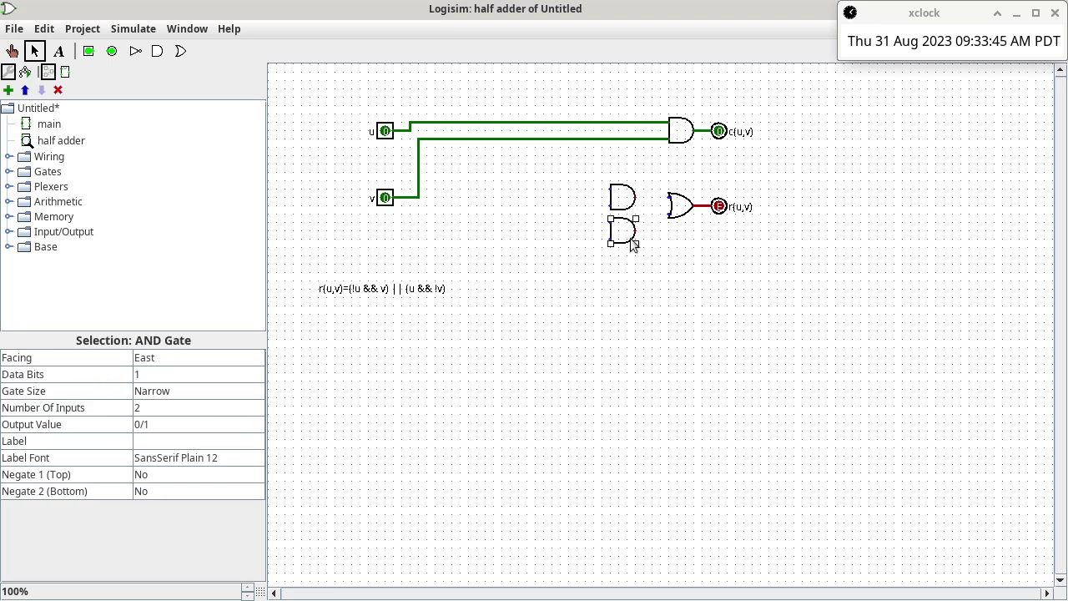
left_click_drag(636, 197, 669, 197)
left_click_drag(635, 232, 669, 214)
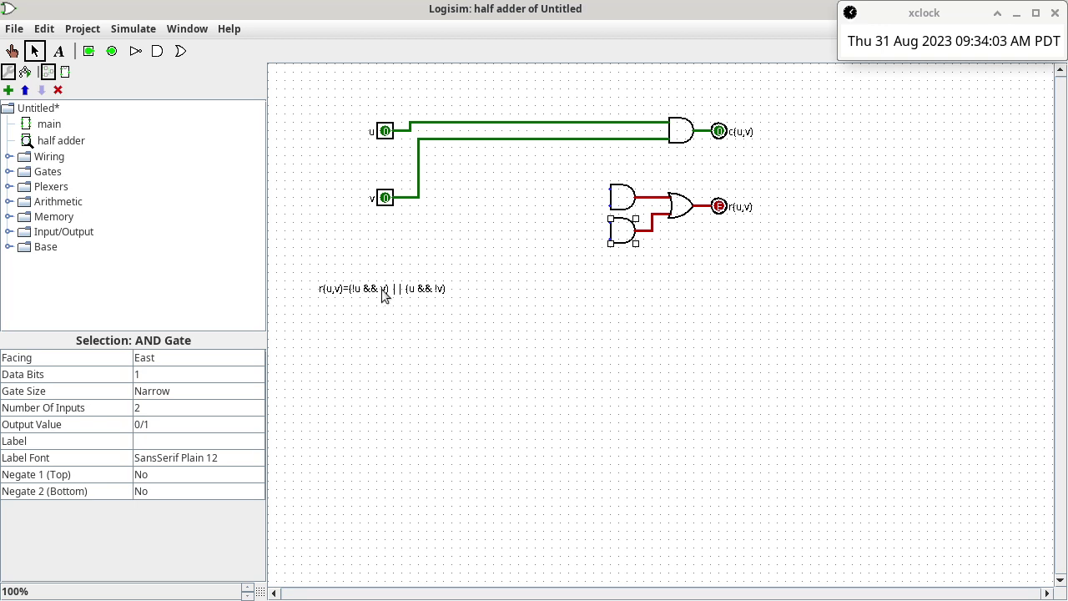
Negate the top input of the upper copied AND gate and the bottom input of the lower one.
left_click(9, 171)
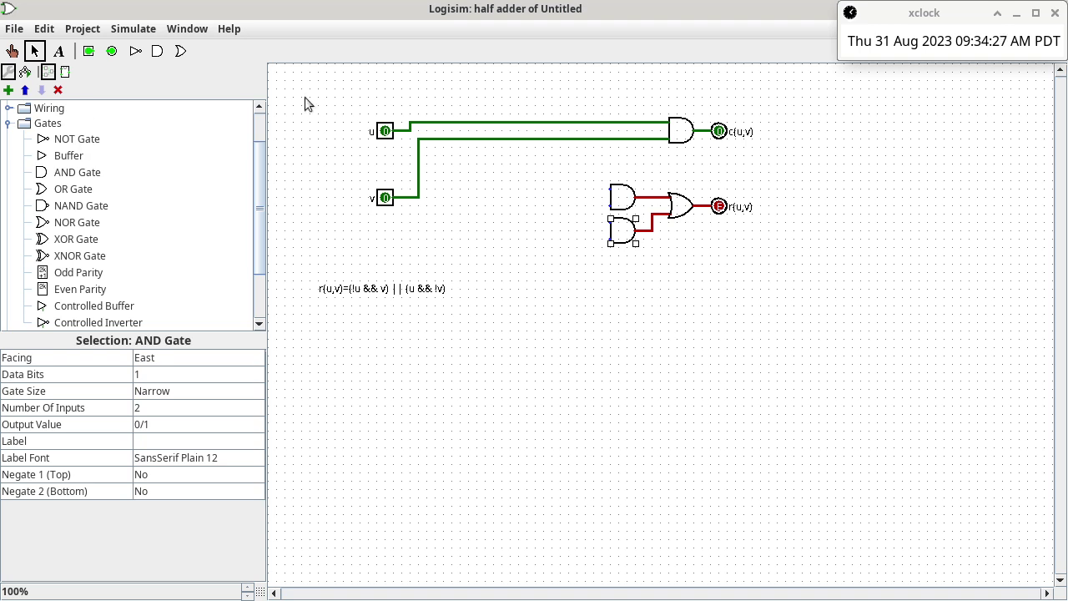
left_click(624, 193)
left_click(259, 479)
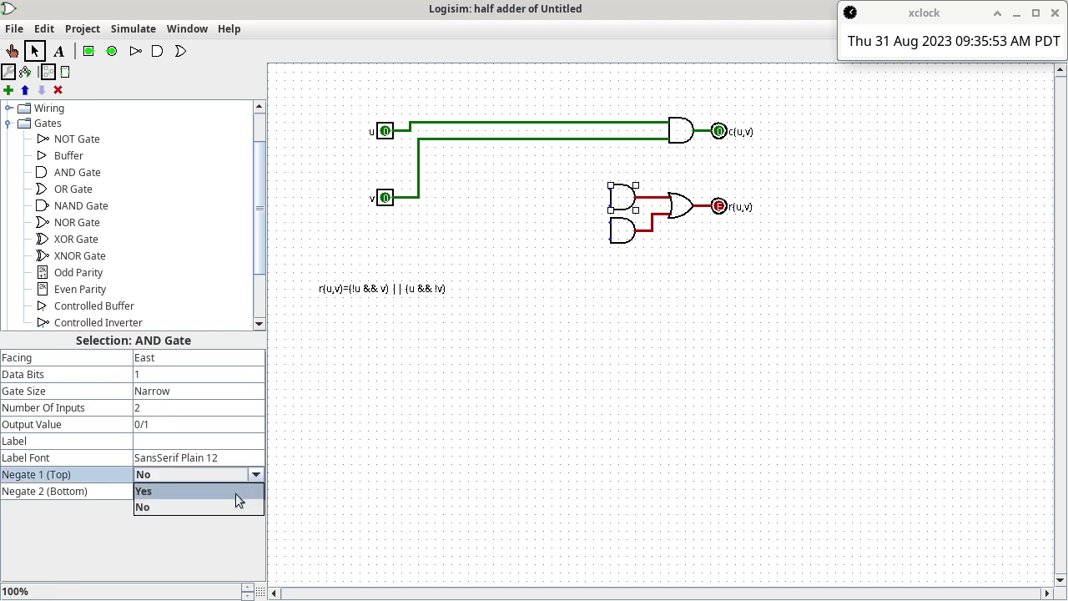
left_click(235, 493)
left_click(640, 306)
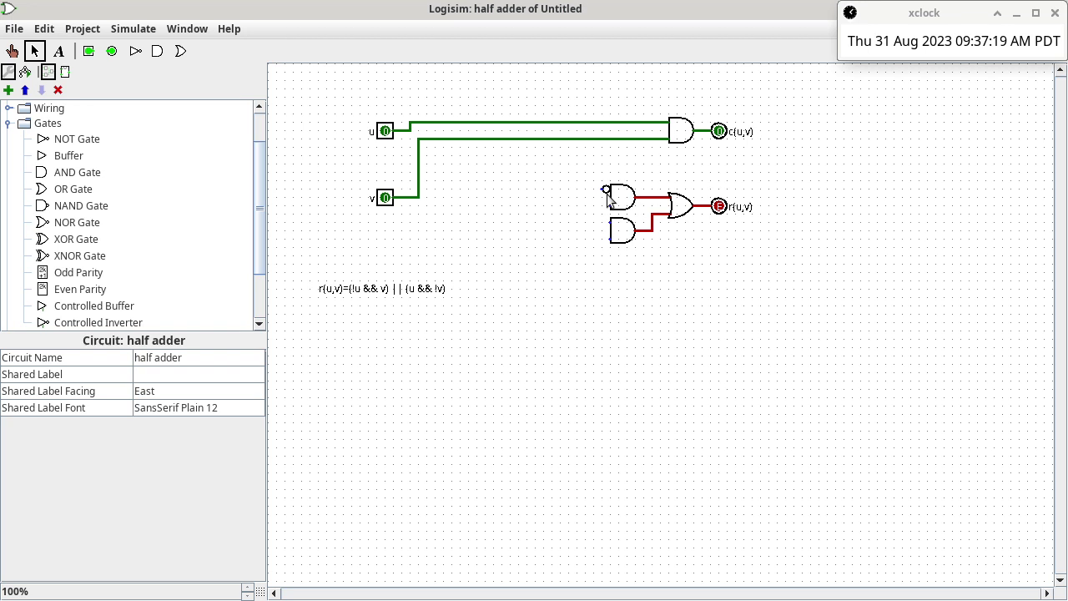
left_click(621, 242)
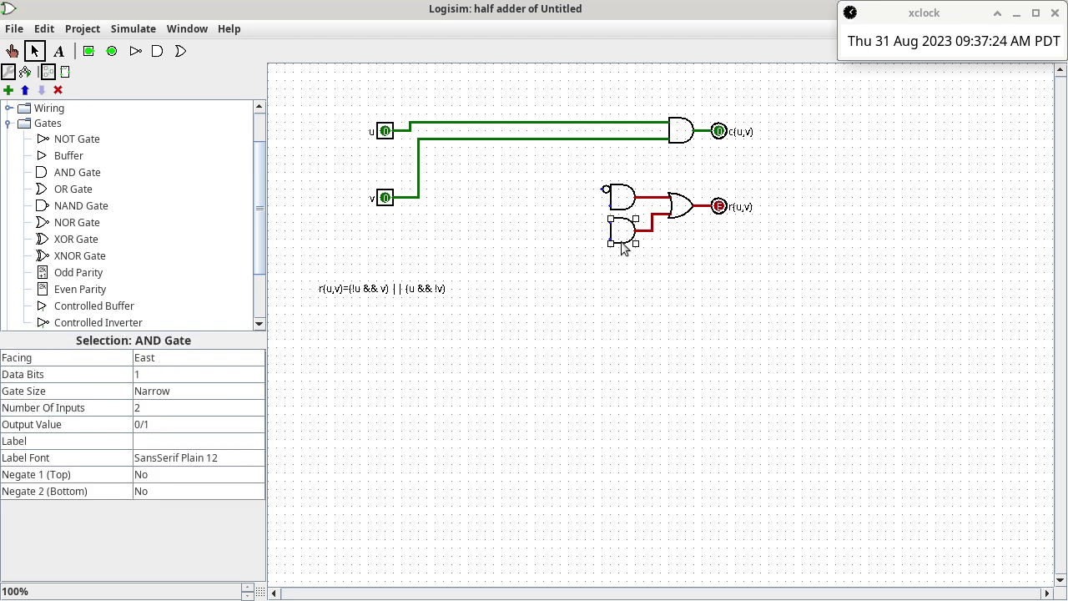
left_click(237, 491)
left_click(232, 507)
Branch the u wire to the top inputs and the v wire to the bottom inputs of both copied AND gates.
left_click_drag(584, 122, 605, 227)
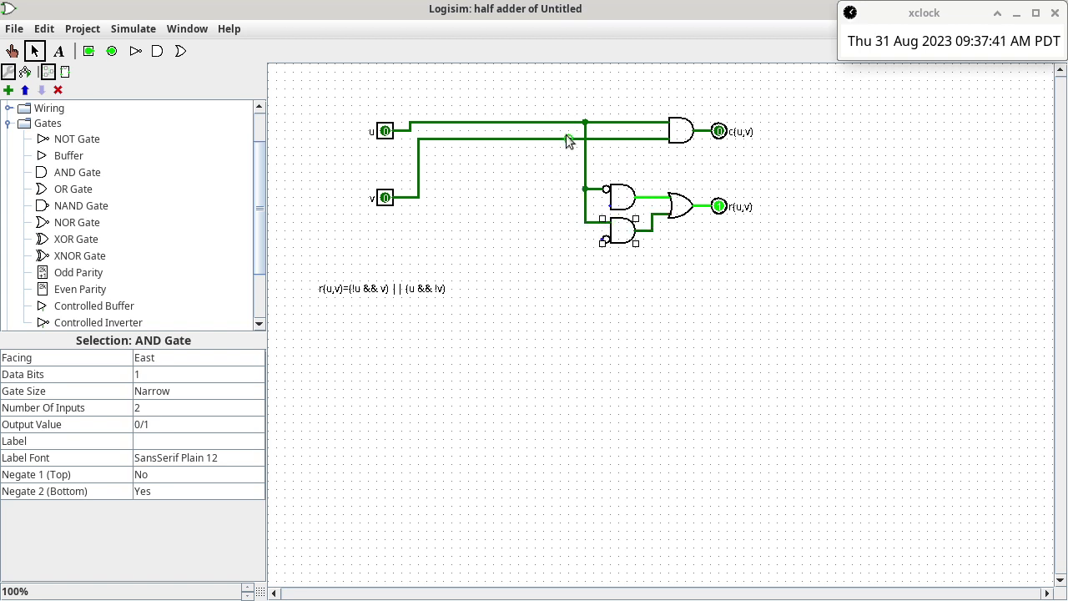
left_click_drag(569, 139, 575, 165)
key("ctrl+z")
left_click_drag(568, 140, 602, 240)
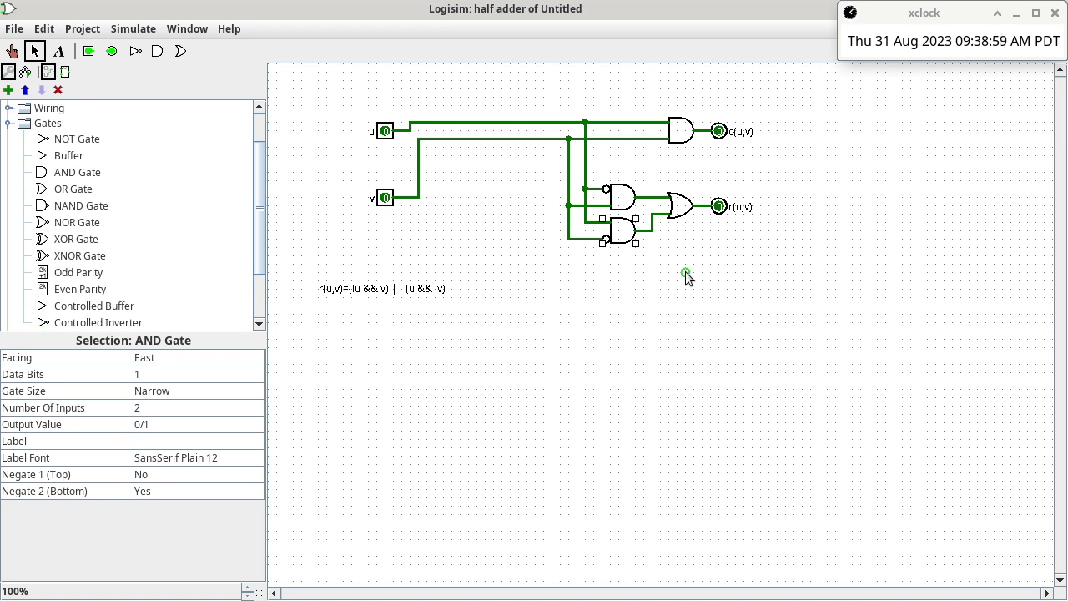
Switch to the Canvas course in Firefox, publish the "20230831 roll taking" quiz, and highlight its access code on the quiz page.
key("alt+Tab")
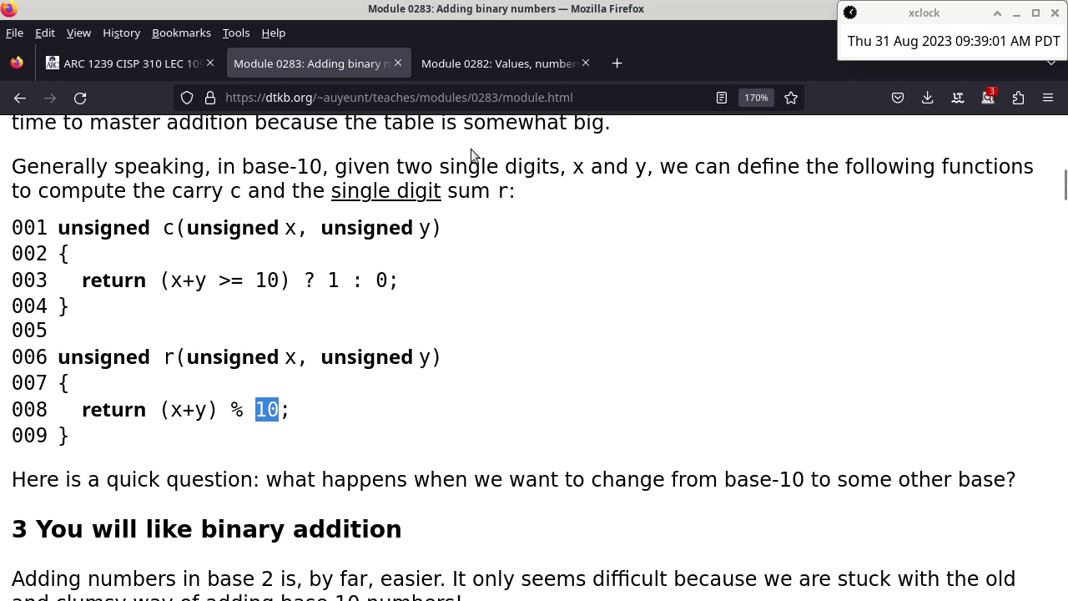
left_click(124, 55)
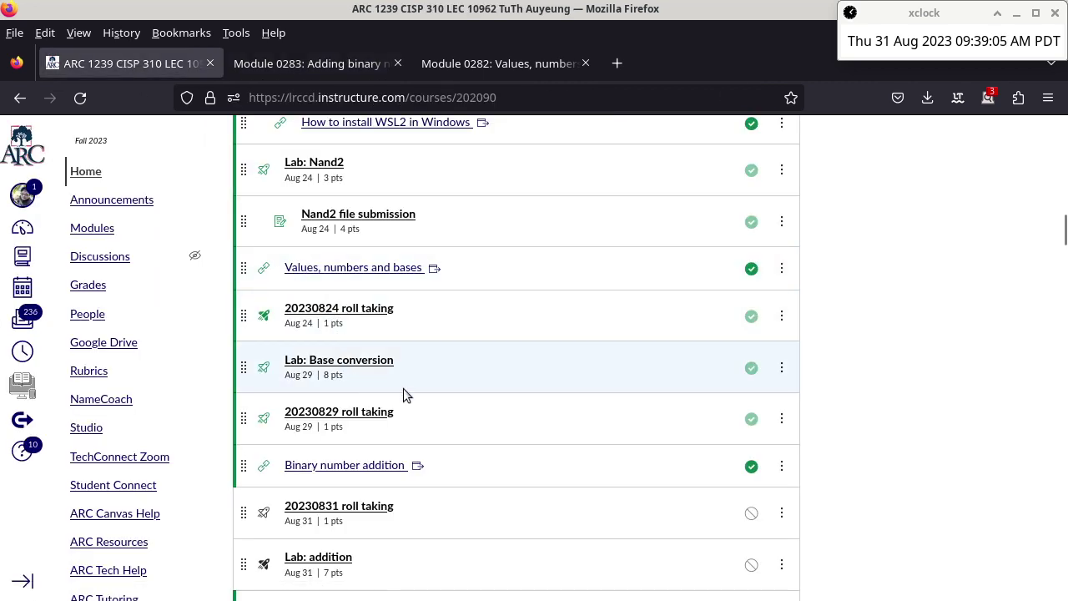
left_click(755, 516)
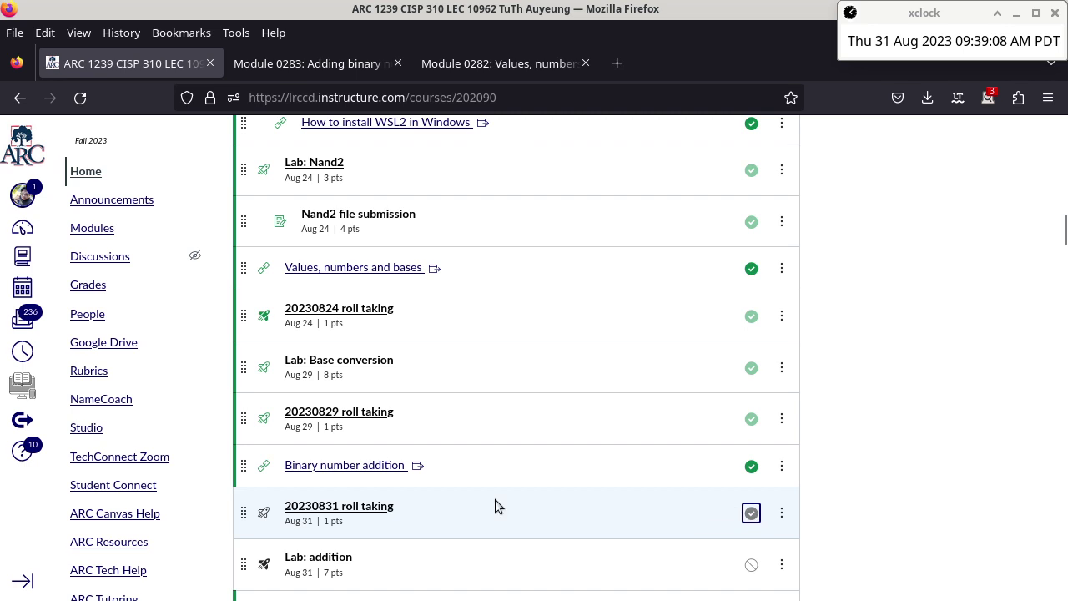
left_click(381, 510)
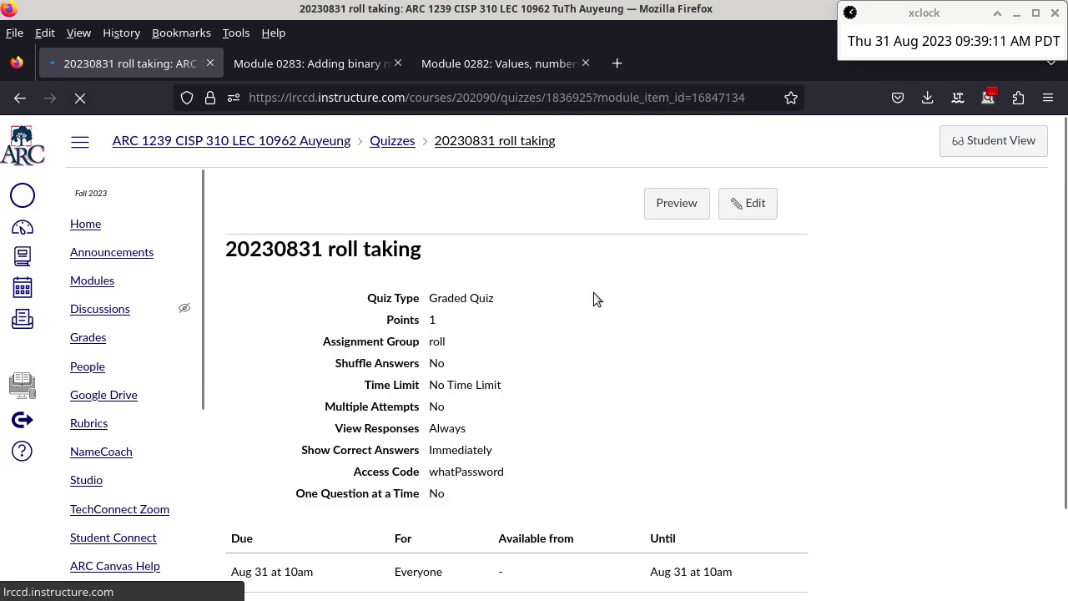
double_click(480, 471)
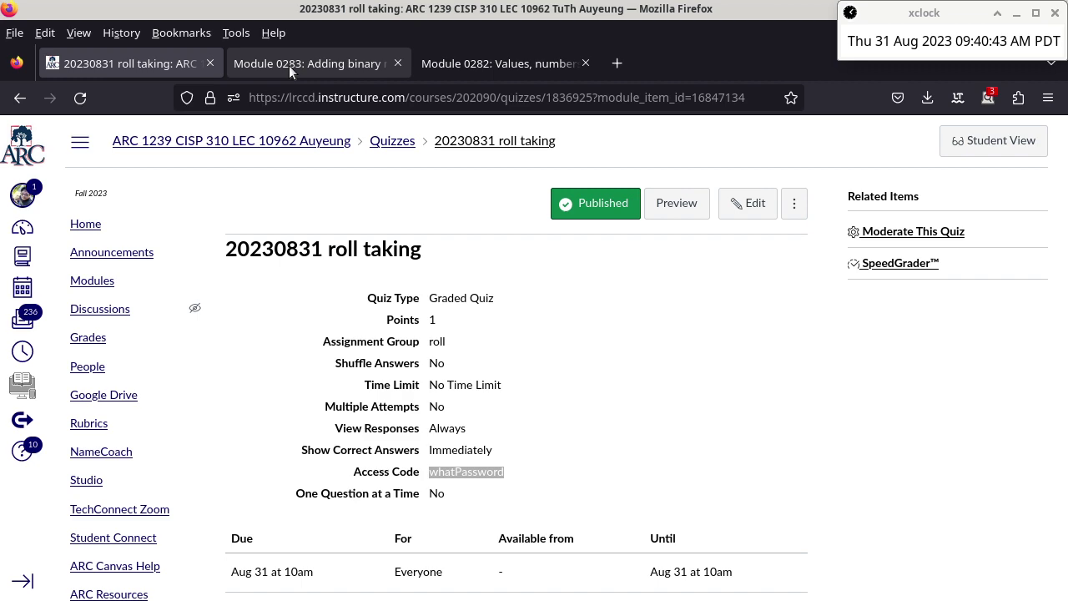
Return to Logisim and add the text labels u, v, c(u,v) and r(u,v) to the half adder's subcircuit appearance.
key("alt+Tab")
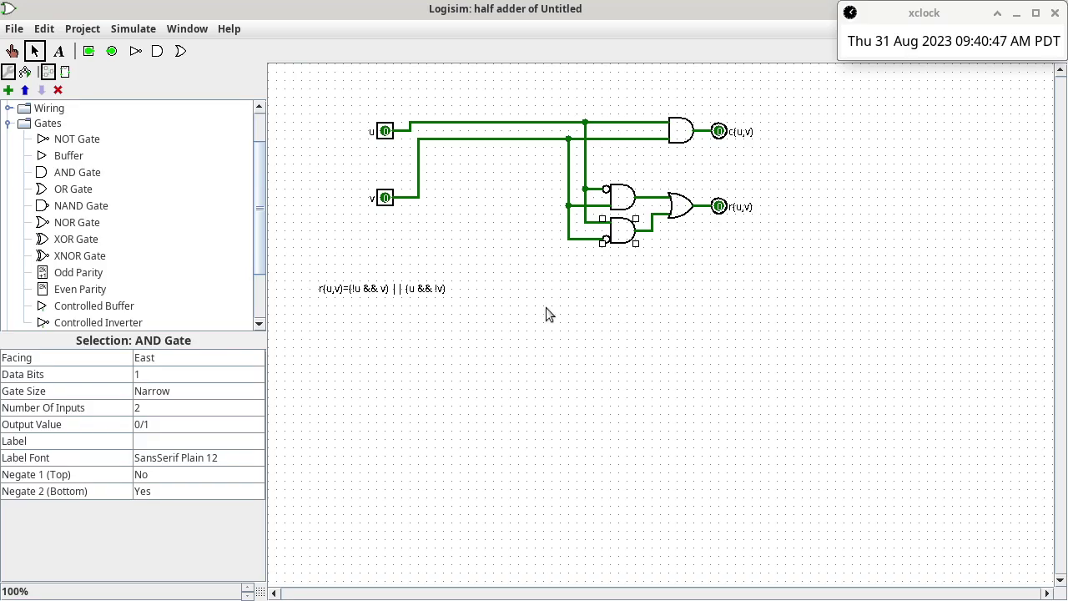
left_click(66, 73)
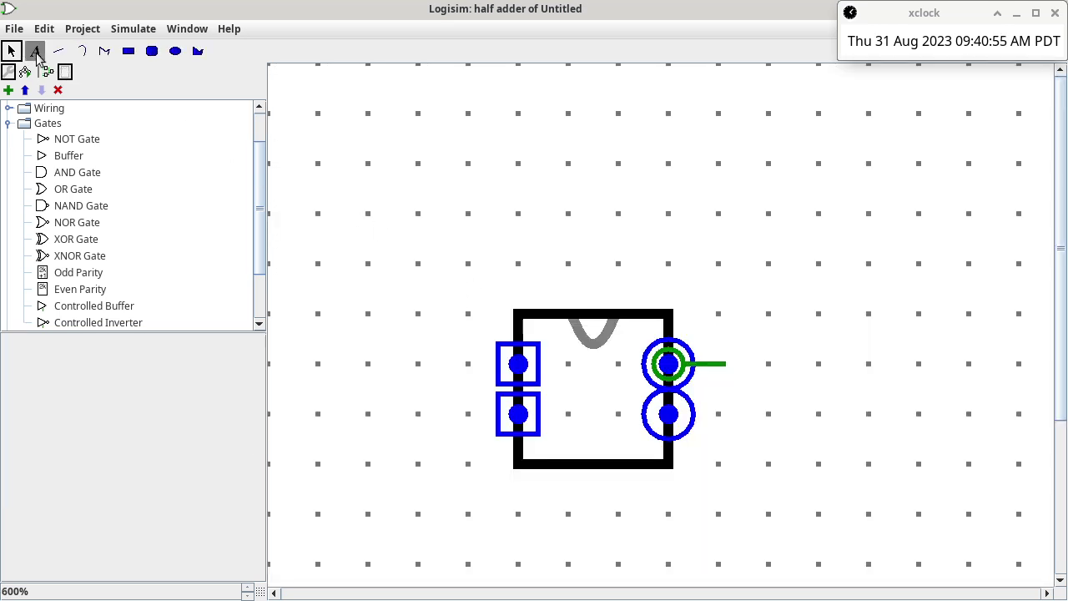
left_click(35, 51)
left_click(417, 173)
type("u")
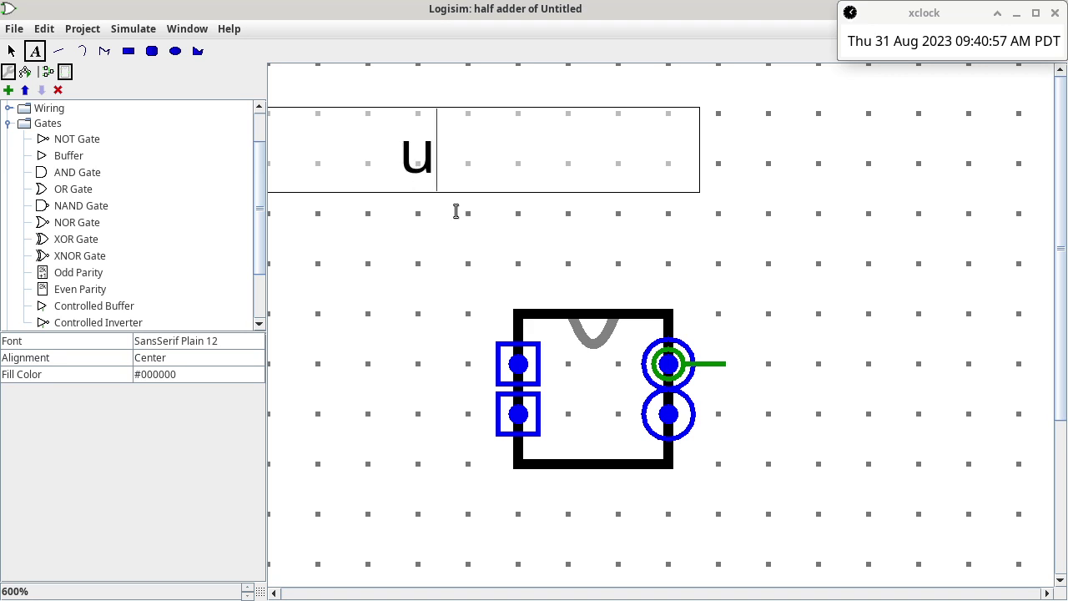
left_click(524, 310)
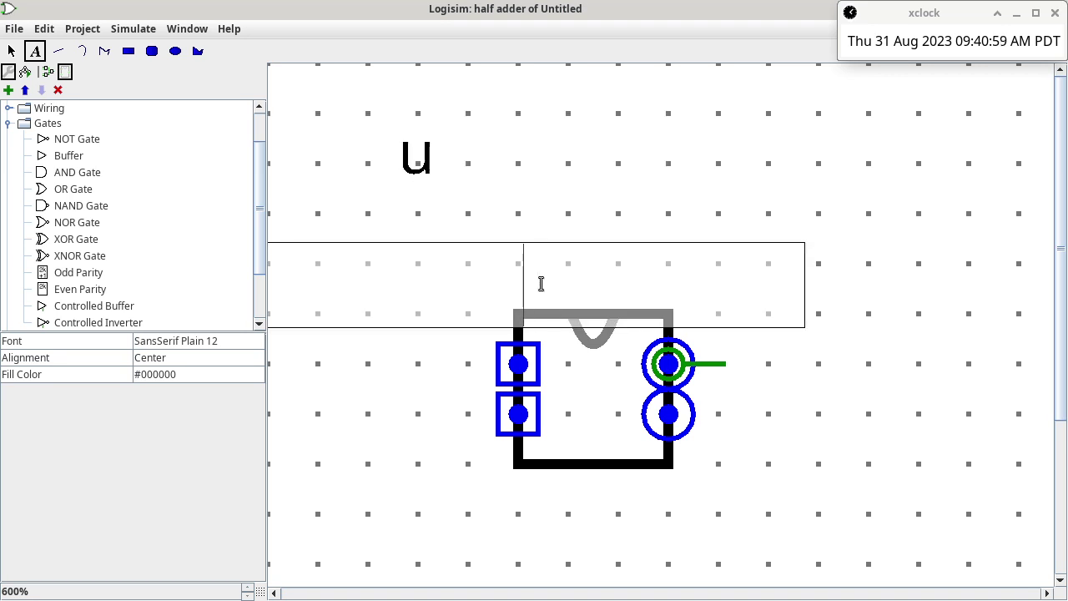
type("v")
left_click(606, 212)
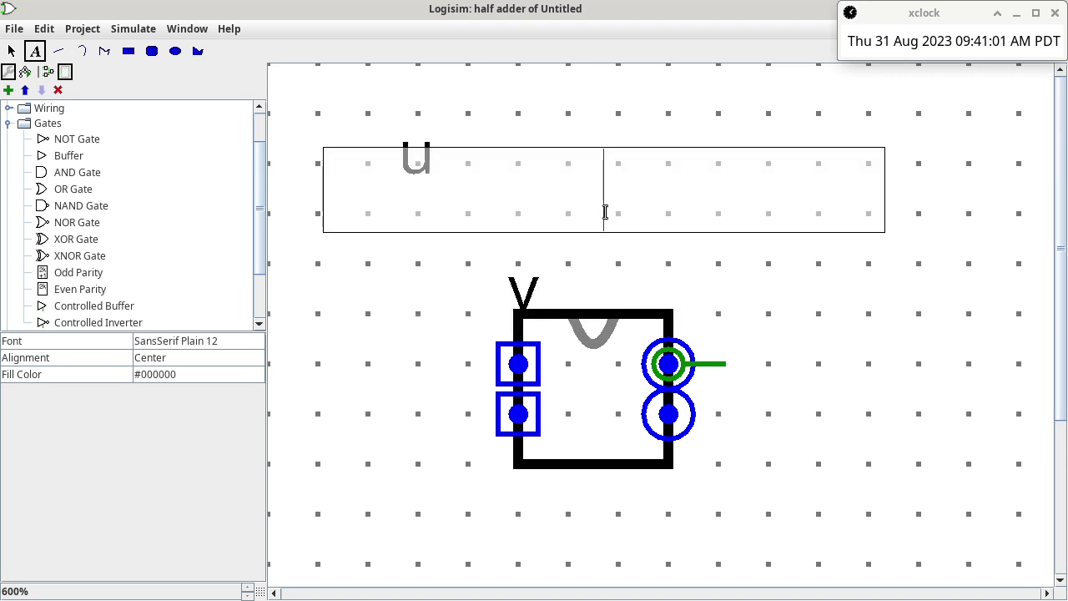
type("c(u,v)")
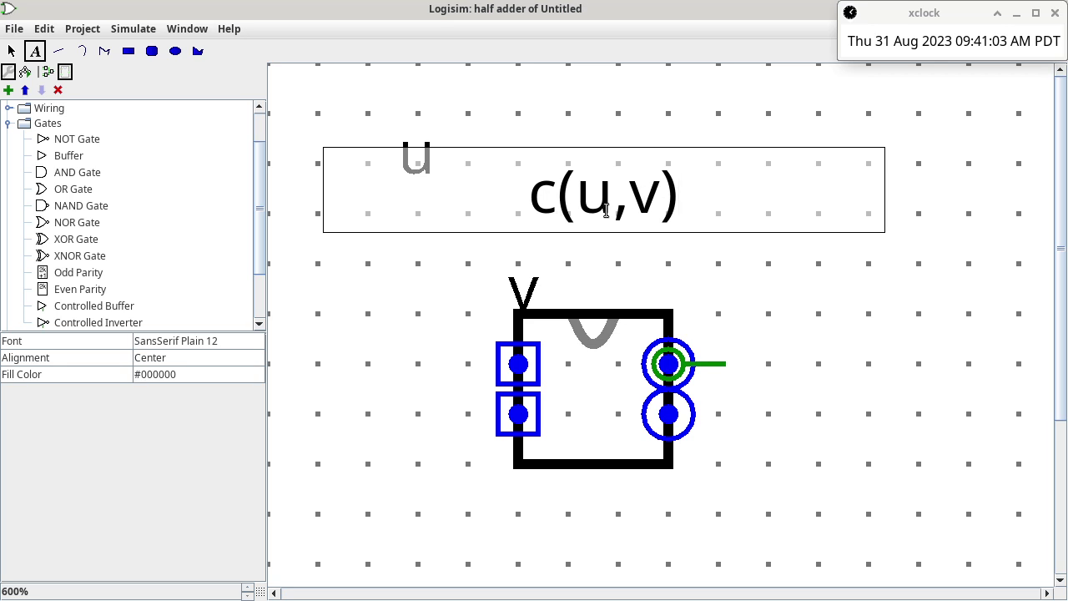
left_click(722, 275)
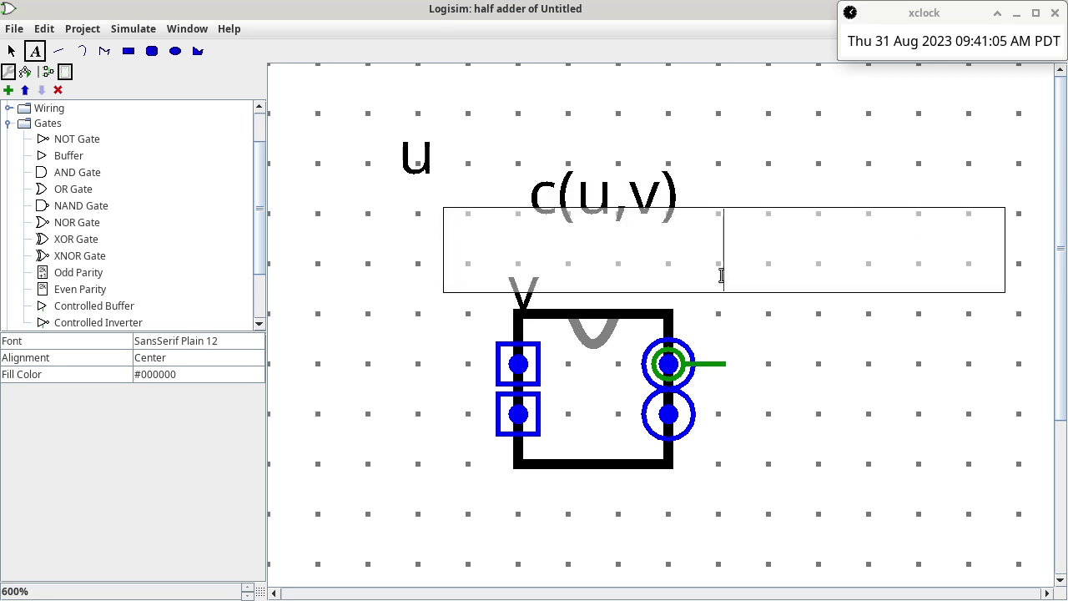
type("r(u,v)")
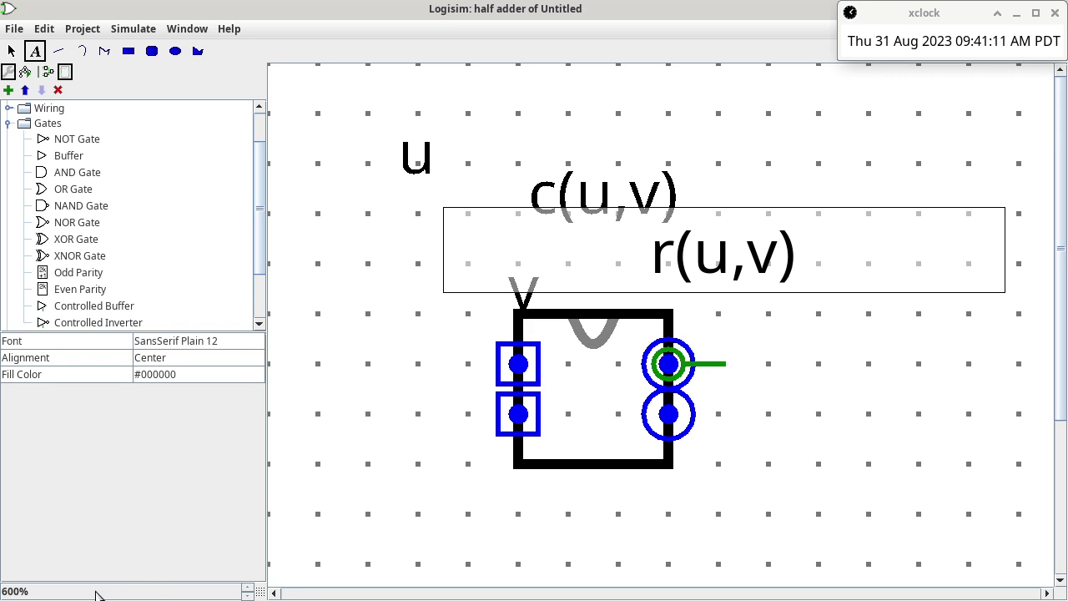
Move the v label beside the lower input port and the u label beside the upper input port, inside the box.
left_click(247, 587)
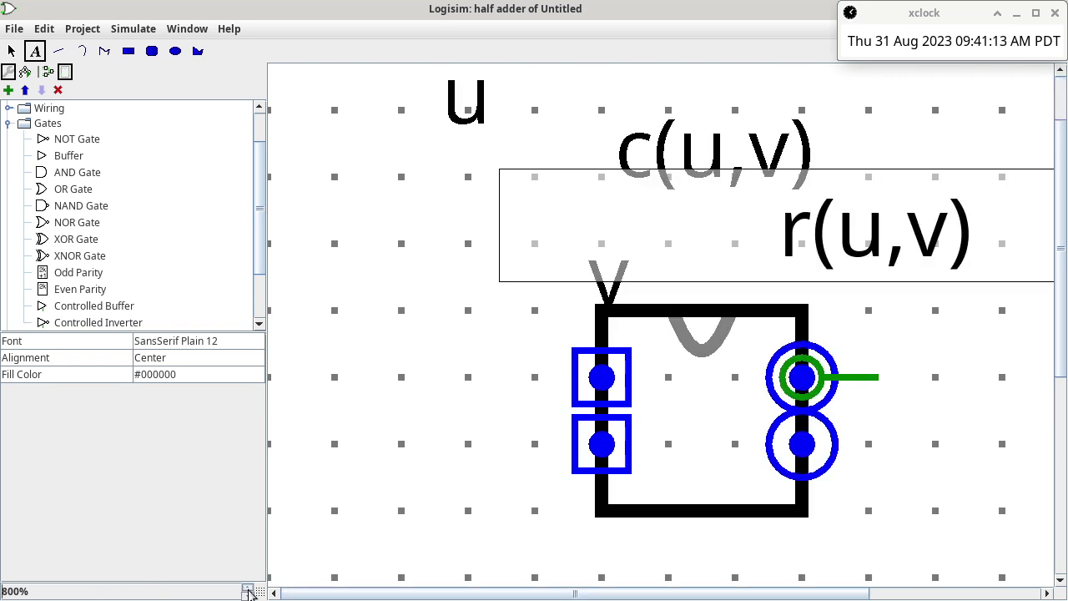
left_click(249, 595)
left_click(249, 595)
left_click(249, 595)
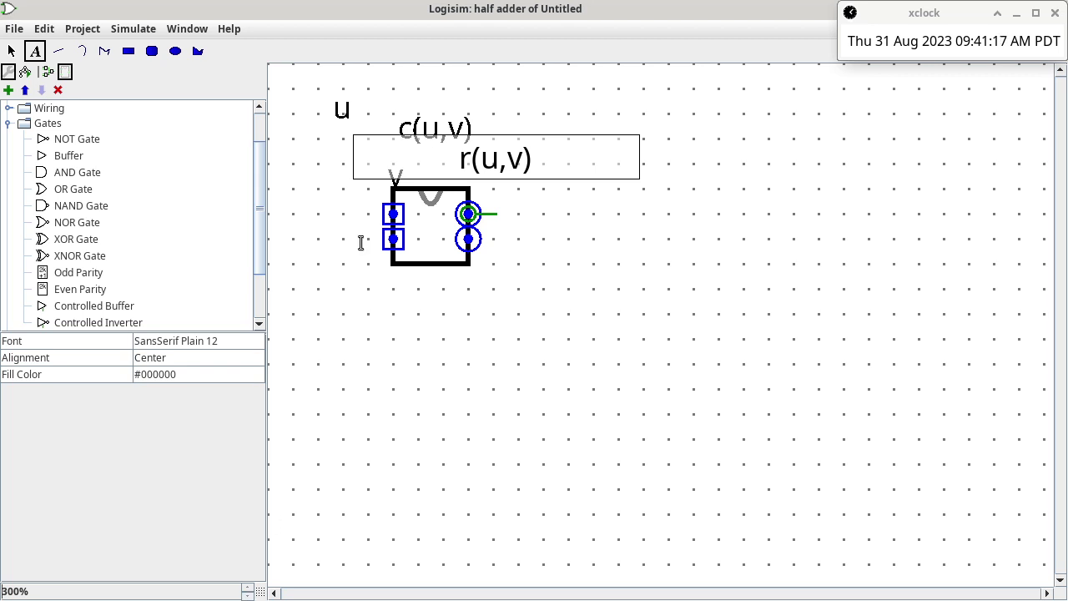
left_click(12, 51)
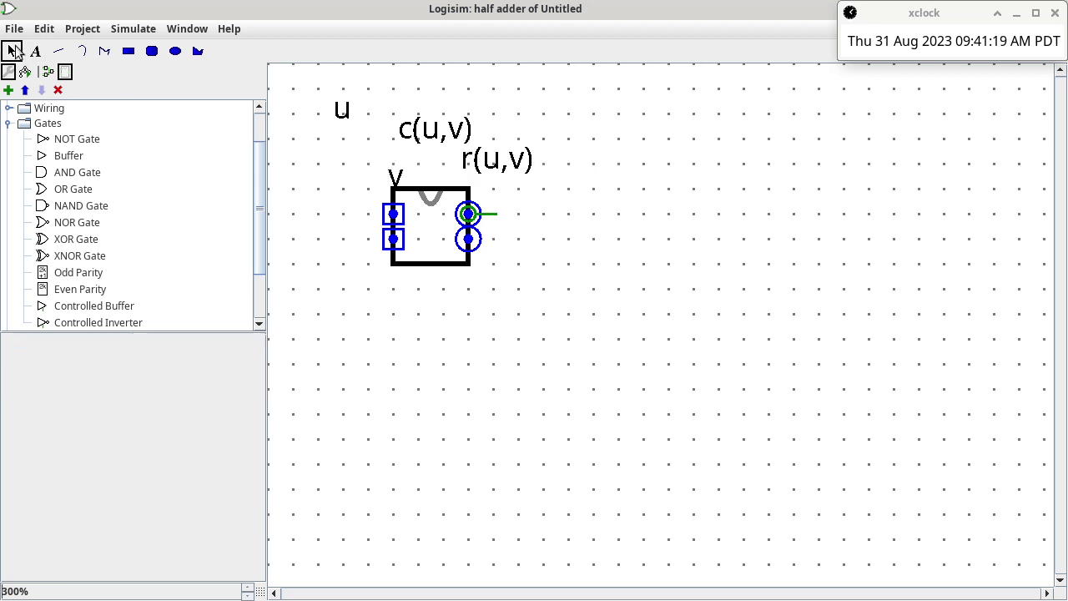
left_click(399, 180)
left_click_drag(399, 180, 416, 243)
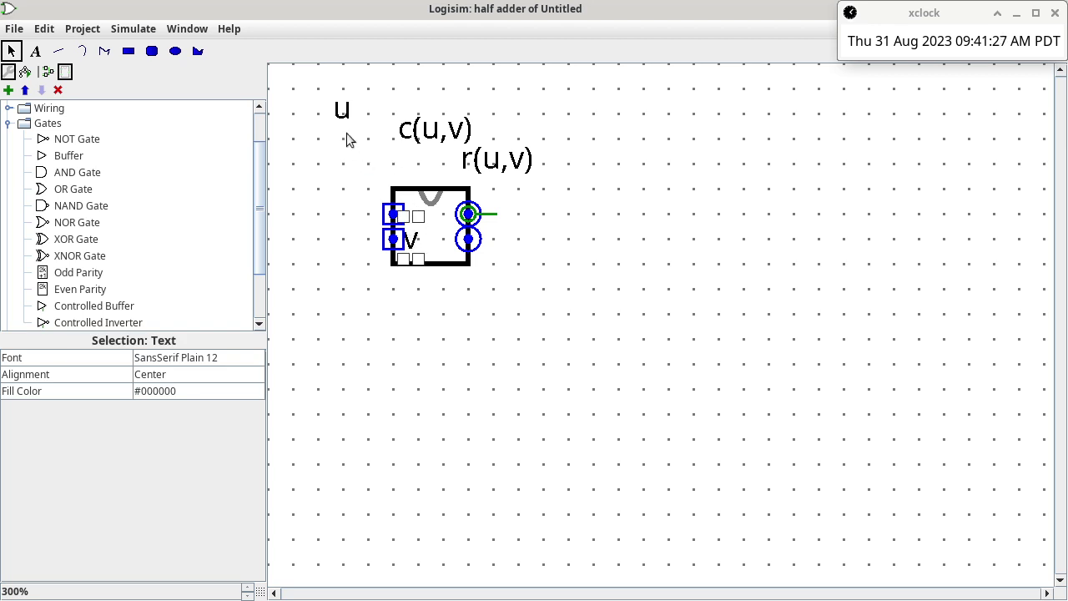
left_click_drag(345, 112, 392, 176)
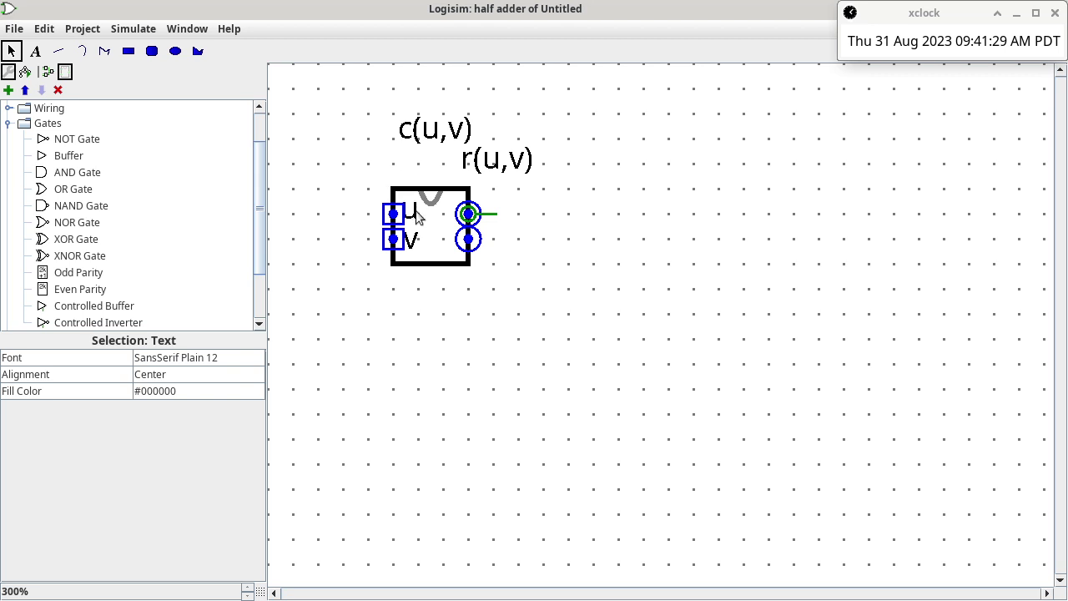
Move the c(u,v) label beside the upper output port and the r(u,v) label beside the lower output port, outside the box.
left_click(417, 130)
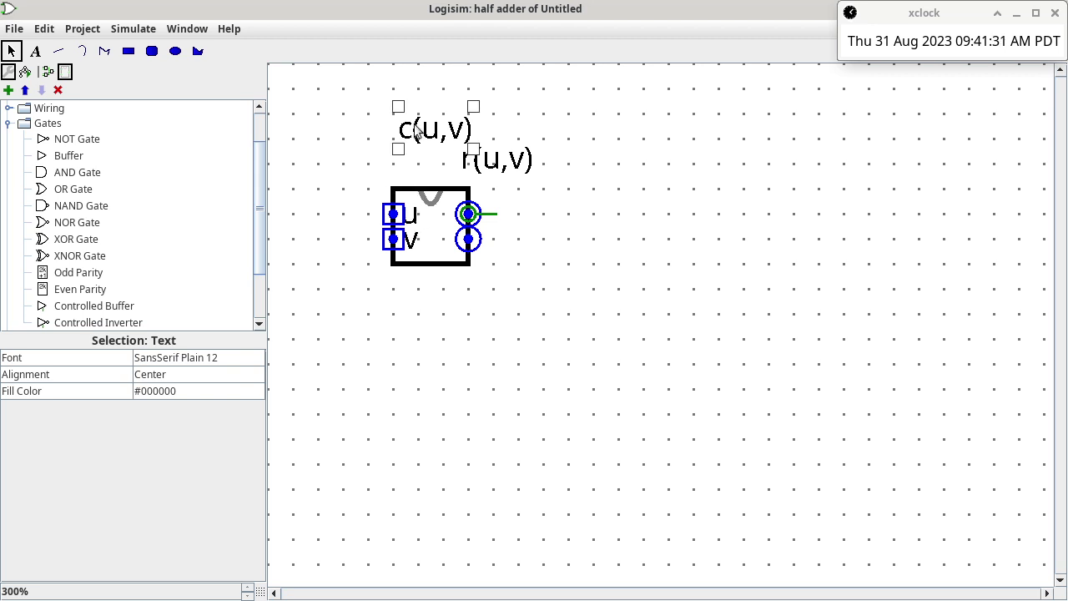
left_click_drag(418, 131, 493, 261)
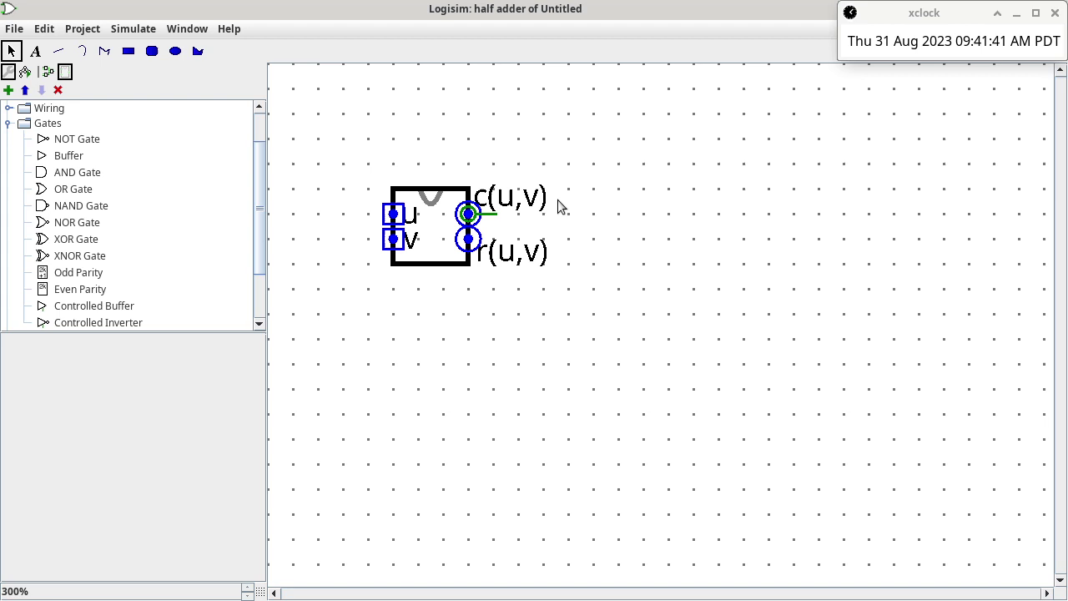
left_click(471, 240)
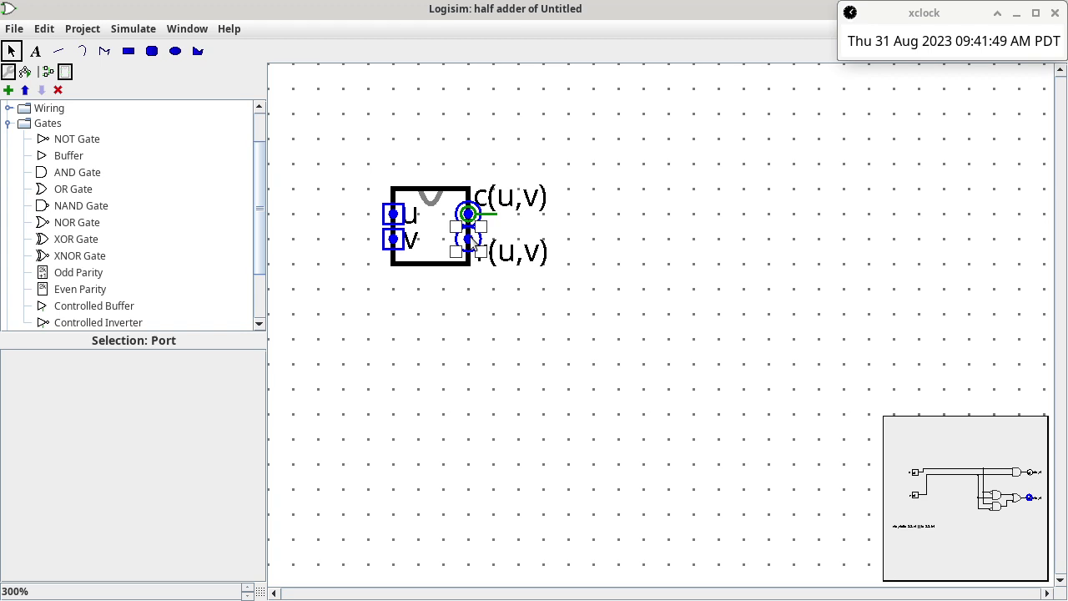
left_click(625, 219)
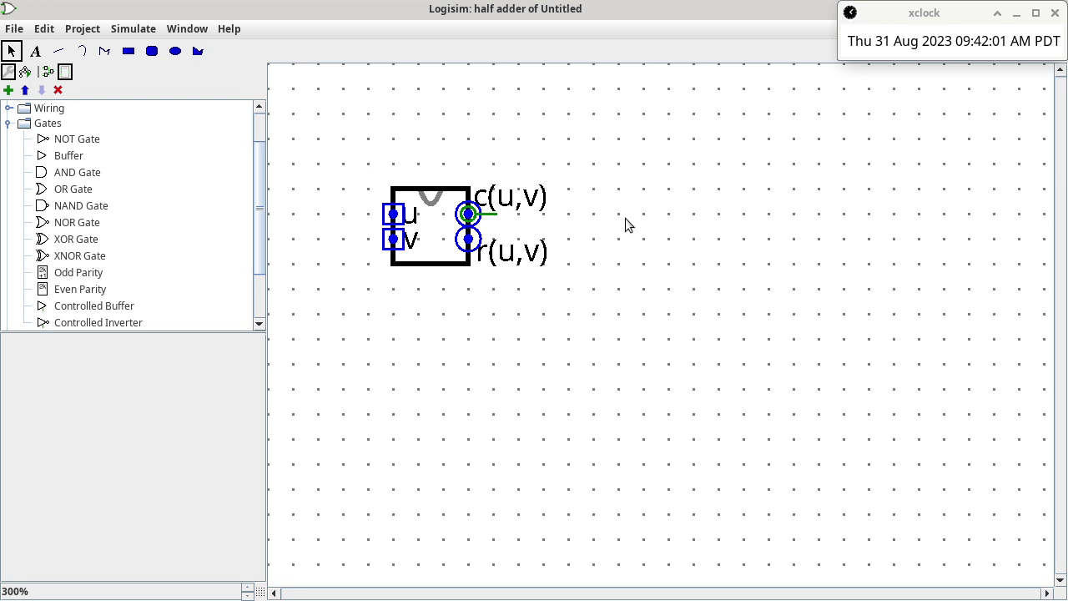
Add a new circuit named "full adder" to the project.
left_click(84, 30)
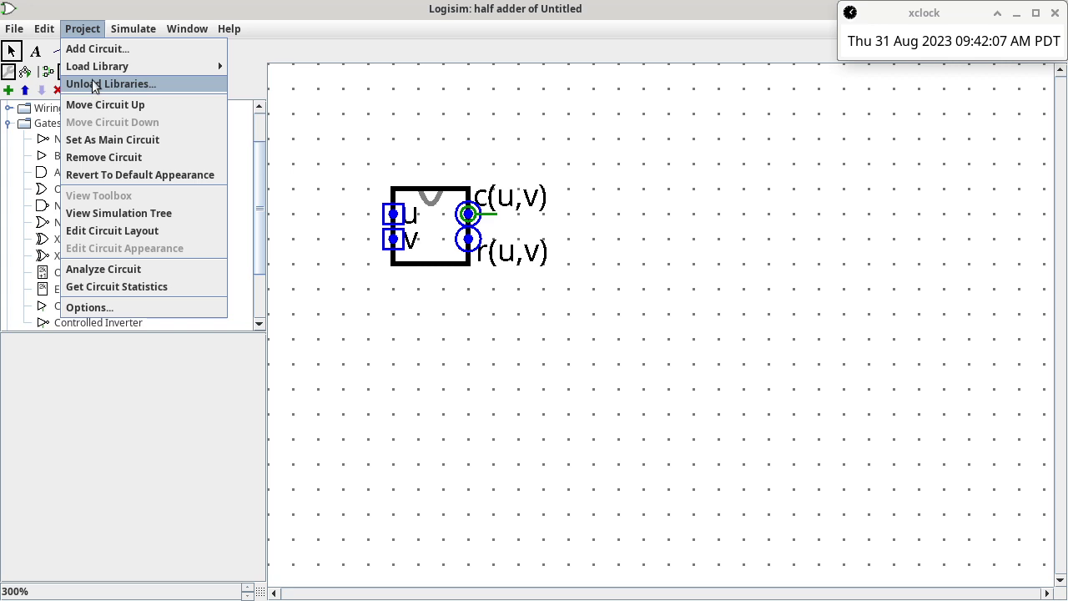
left_click(98, 50)
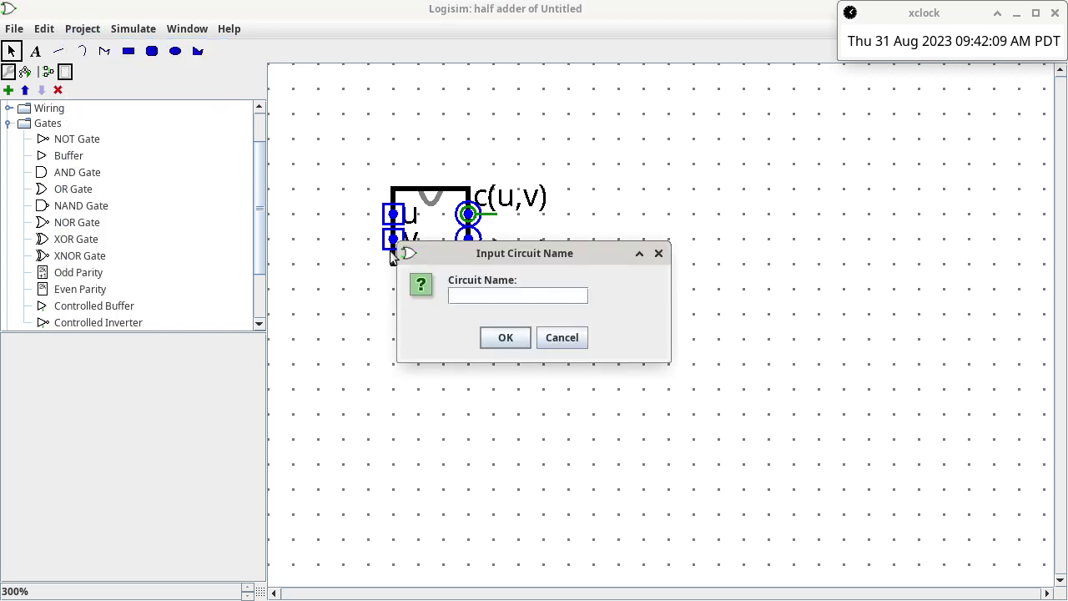
type("full adder")
key("Return")
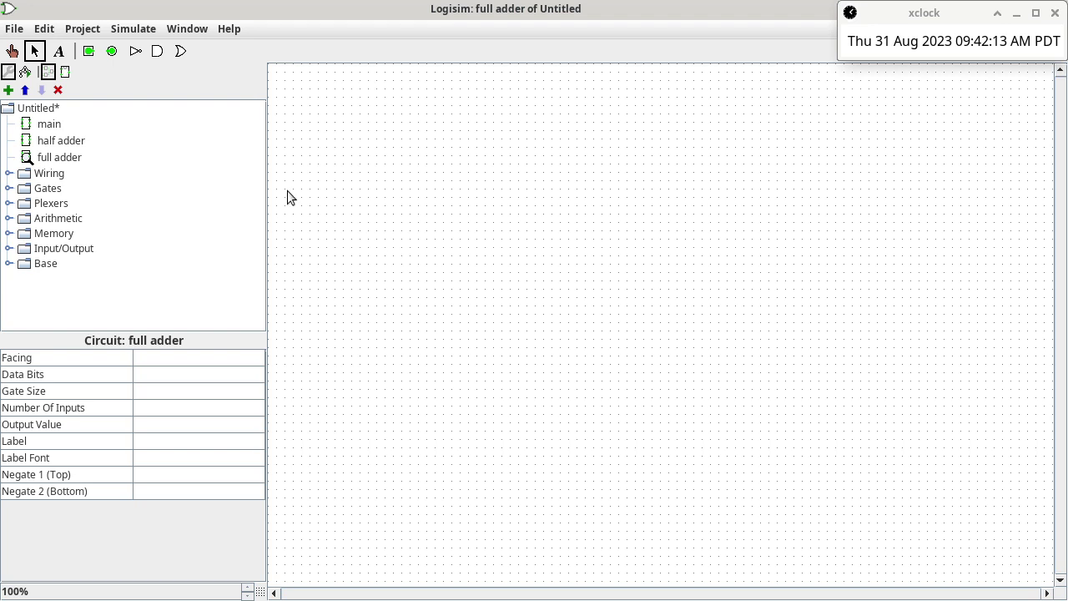
Place three input pins in a vertical column on the left of the full adder circuit.
left_click(88, 52)
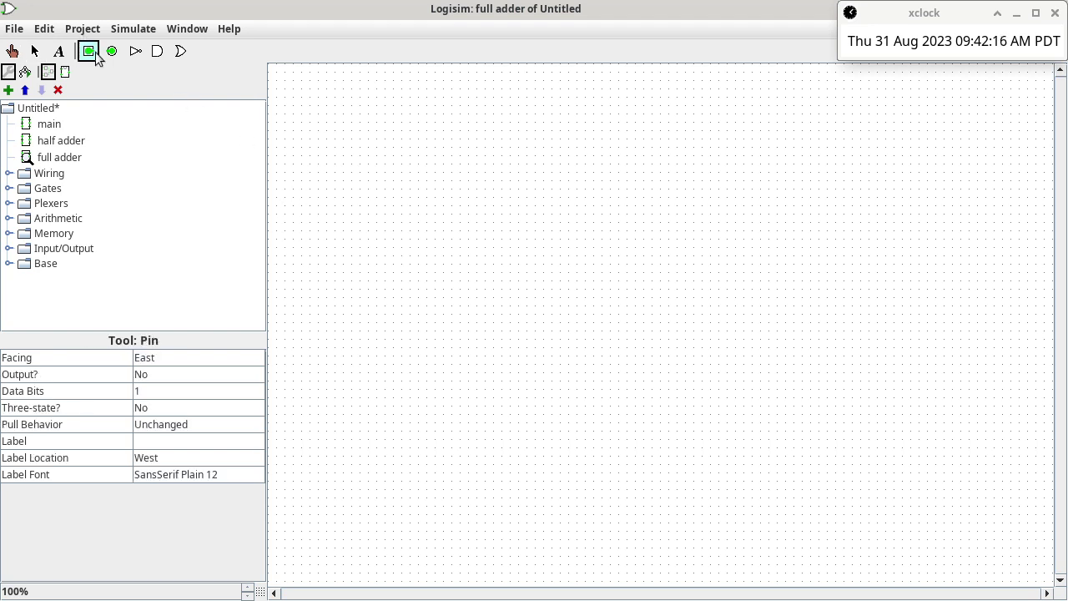
left_click(355, 119)
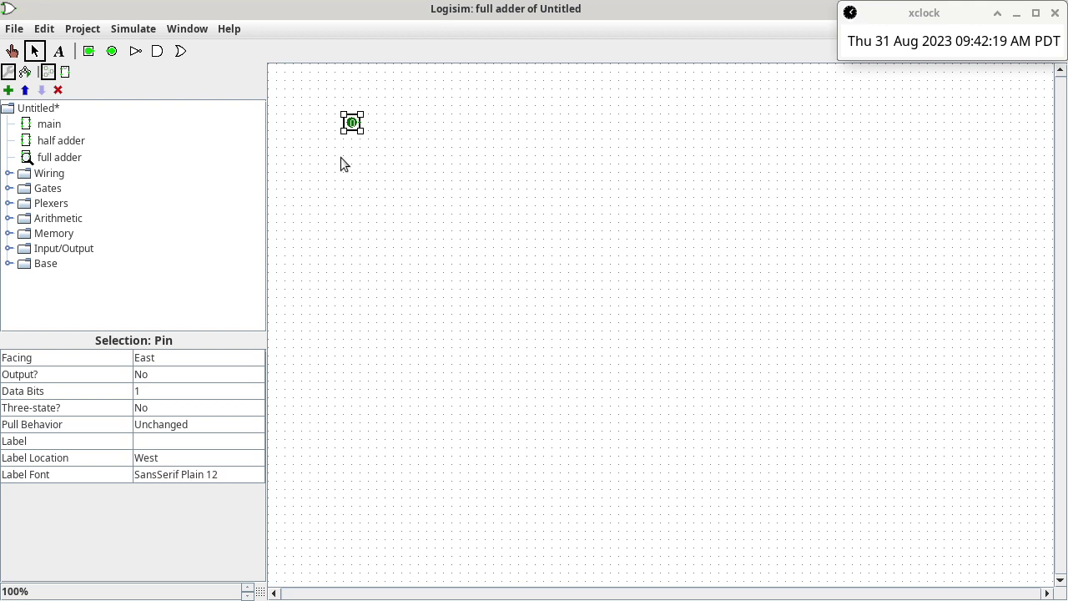
left_click(89, 52)
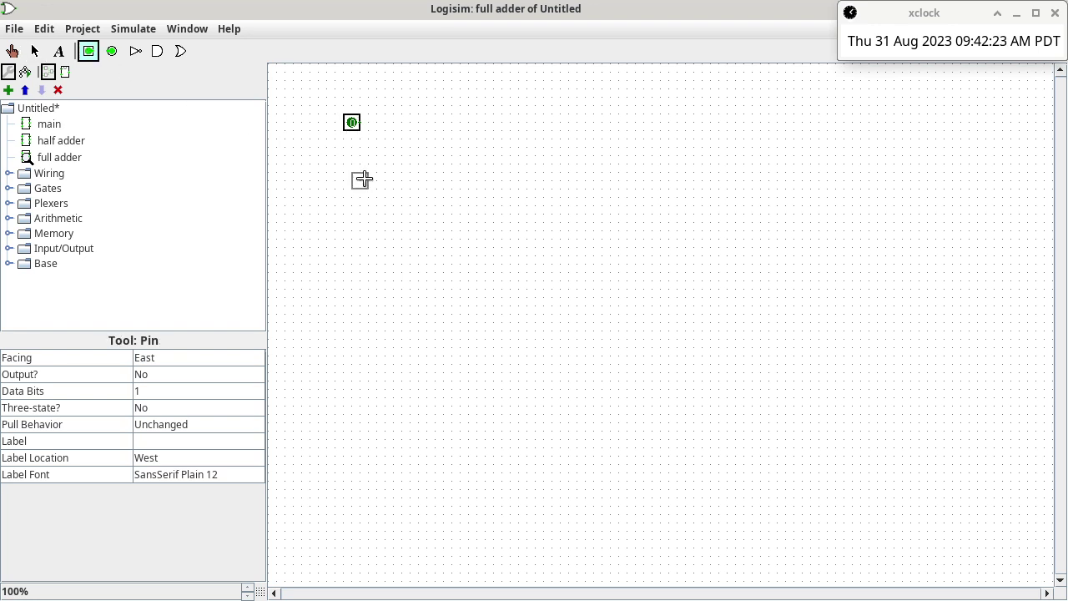
left_click(355, 153)
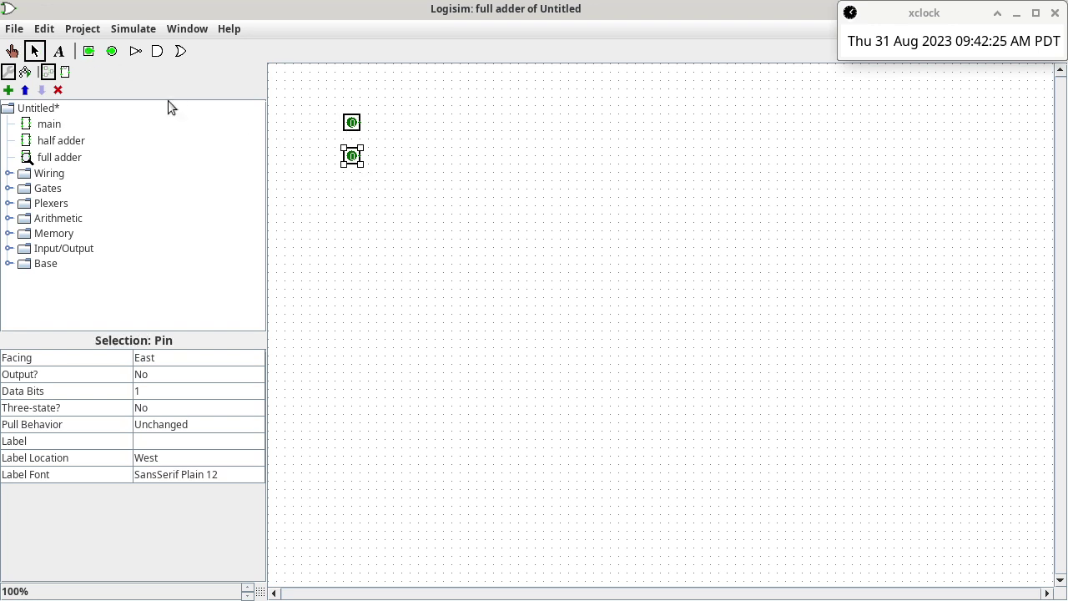
left_click(89, 52)
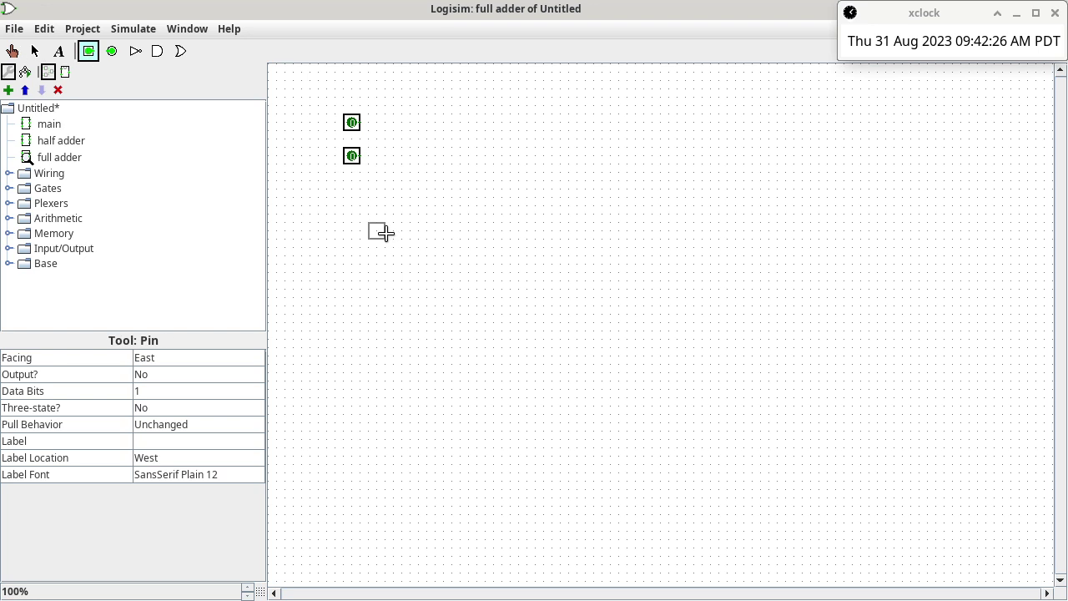
left_click(354, 188)
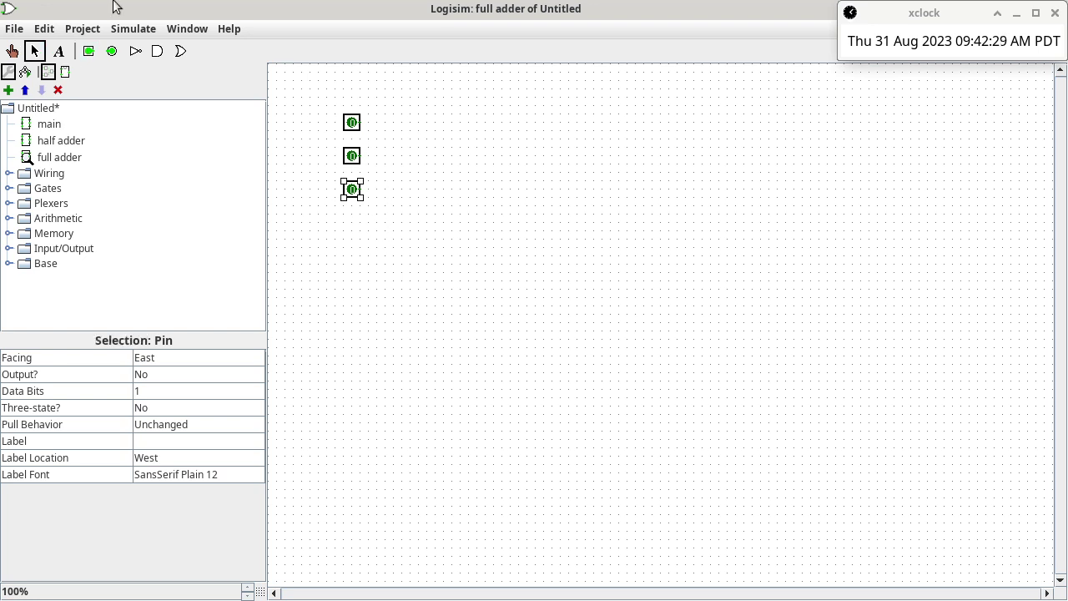
Place two output pins to the right, level with the upper two input pins.
left_click(112, 52)
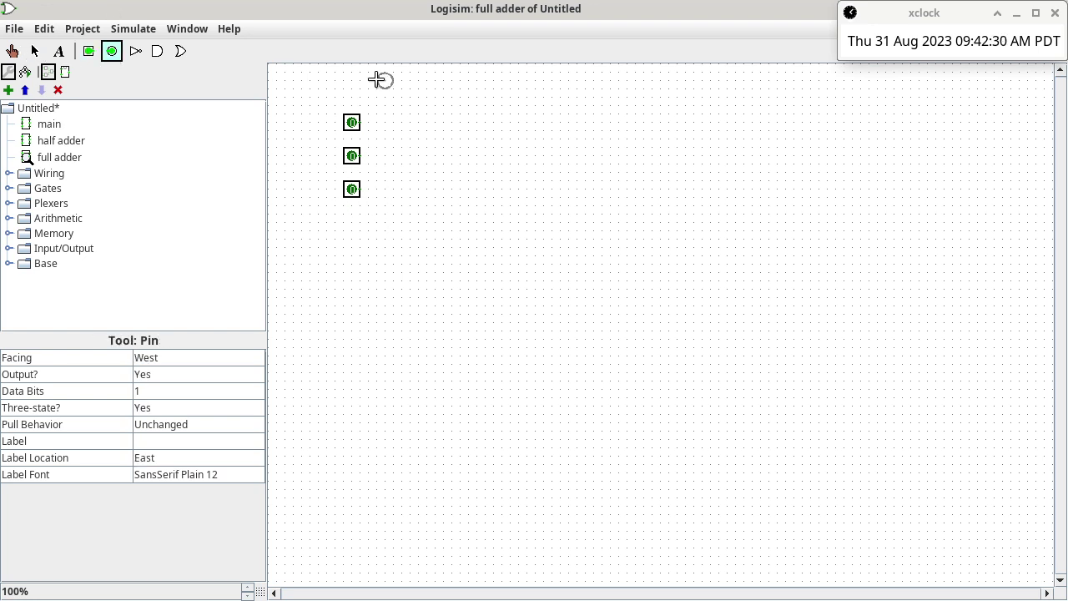
left_click(683, 124)
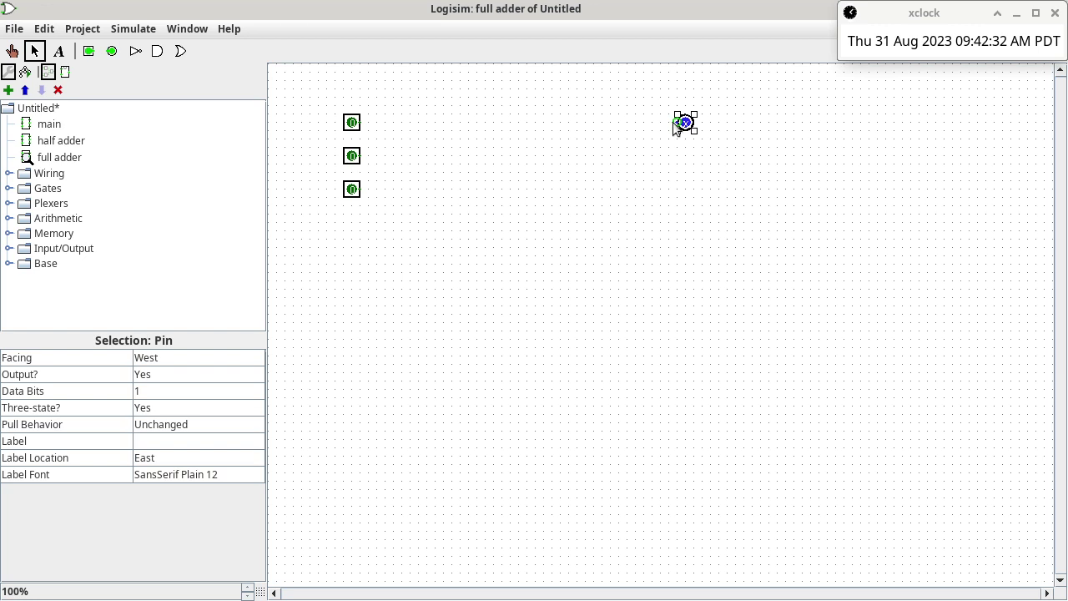
left_click(112, 52)
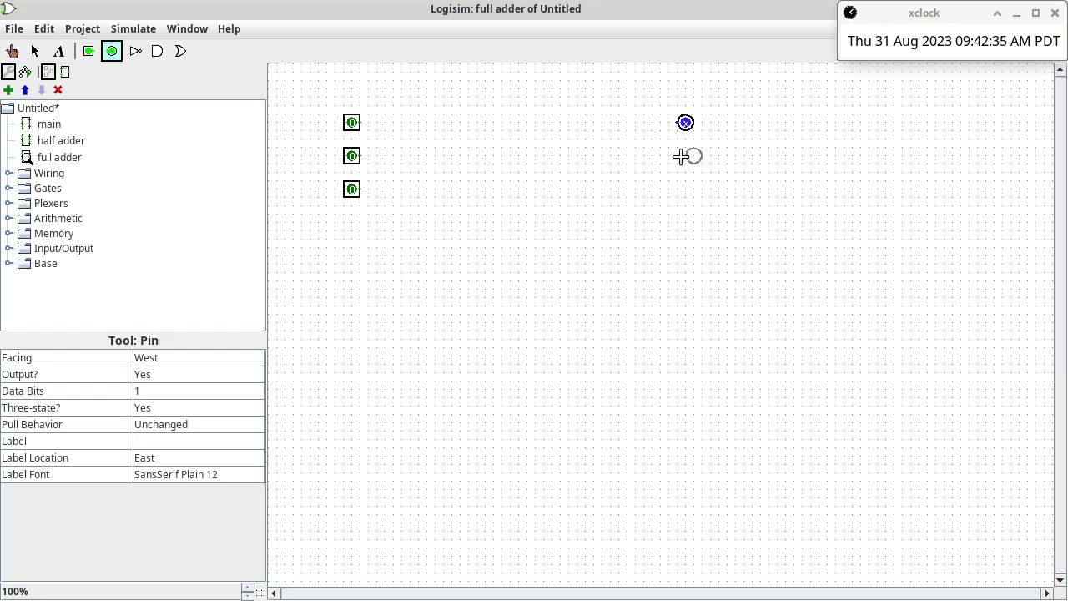
left_click(683, 157)
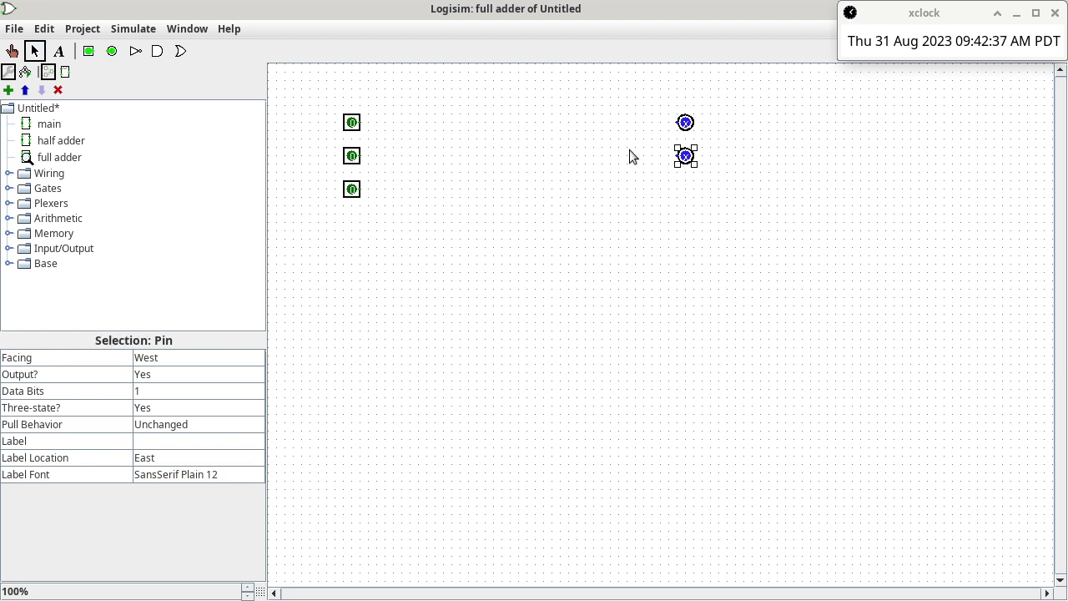
Label the three input pins xi, yi and ki from top to bottom.
left_click(349, 123)
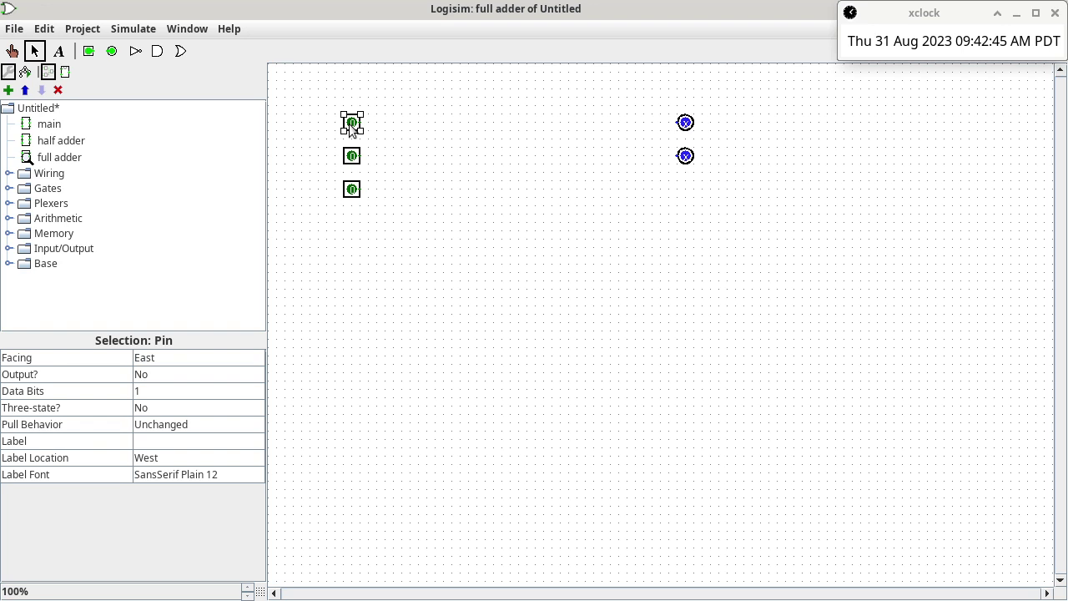
left_click(234, 441)
type("xi")
key("Return")
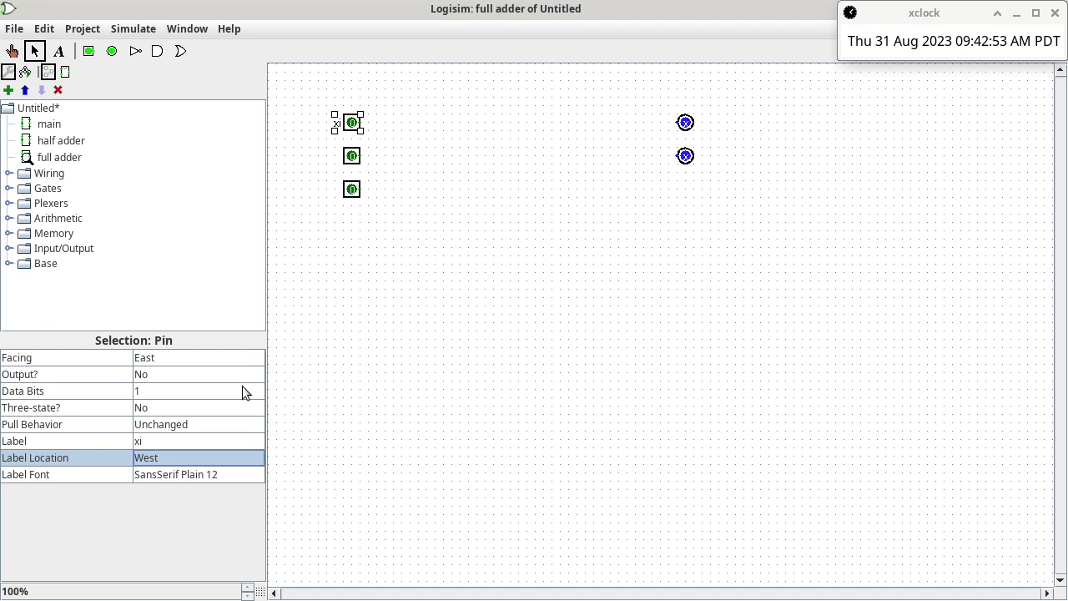
left_click(352, 157)
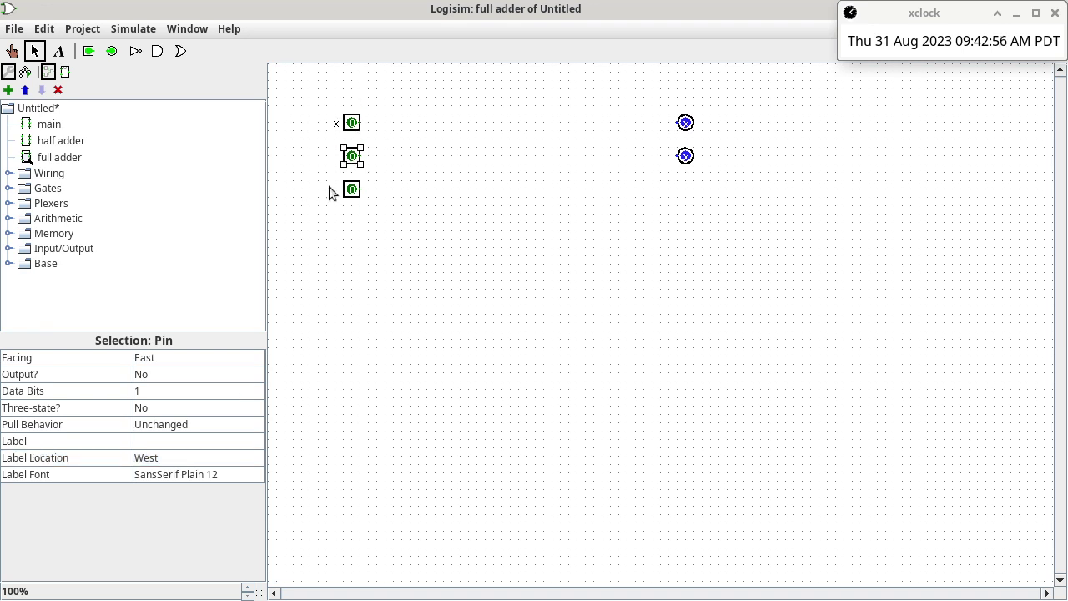
left_click(209, 440)
type("yi")
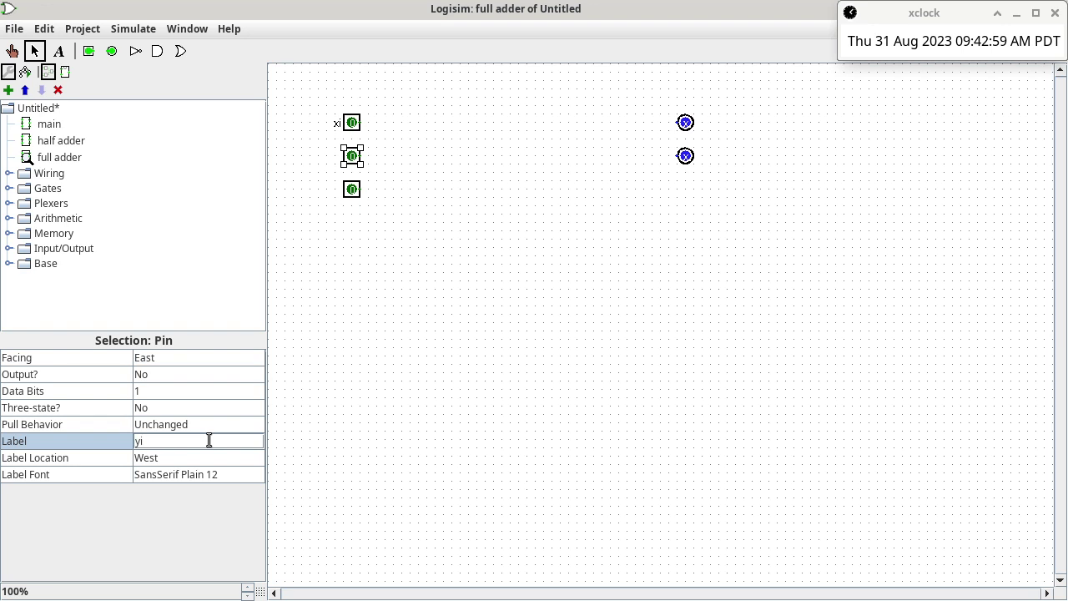
key("Return")
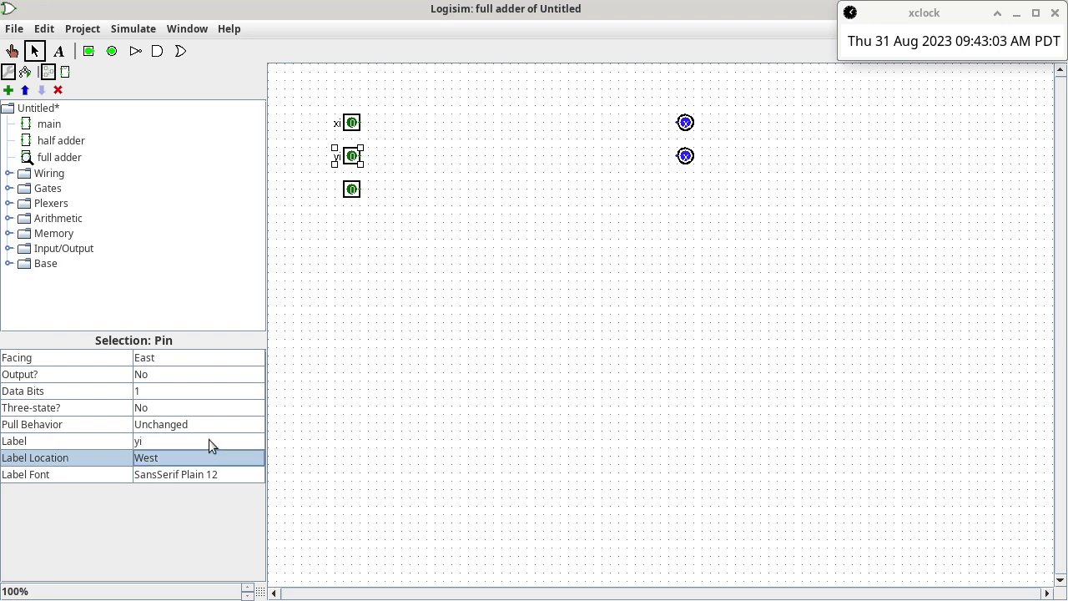
left_click(354, 188)
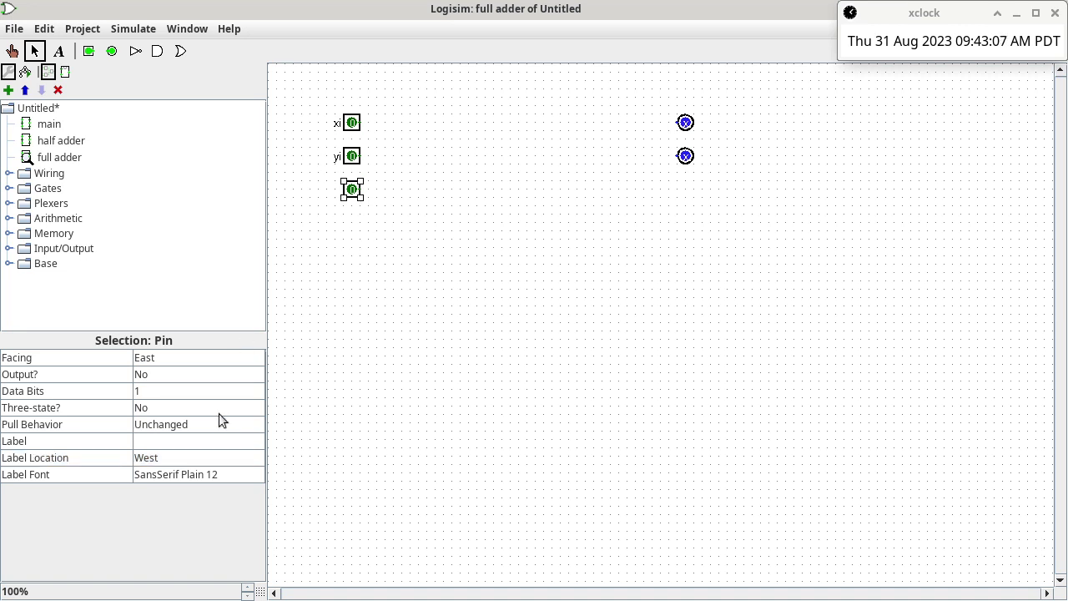
left_click(220, 443)
type("ki")
key("Return")
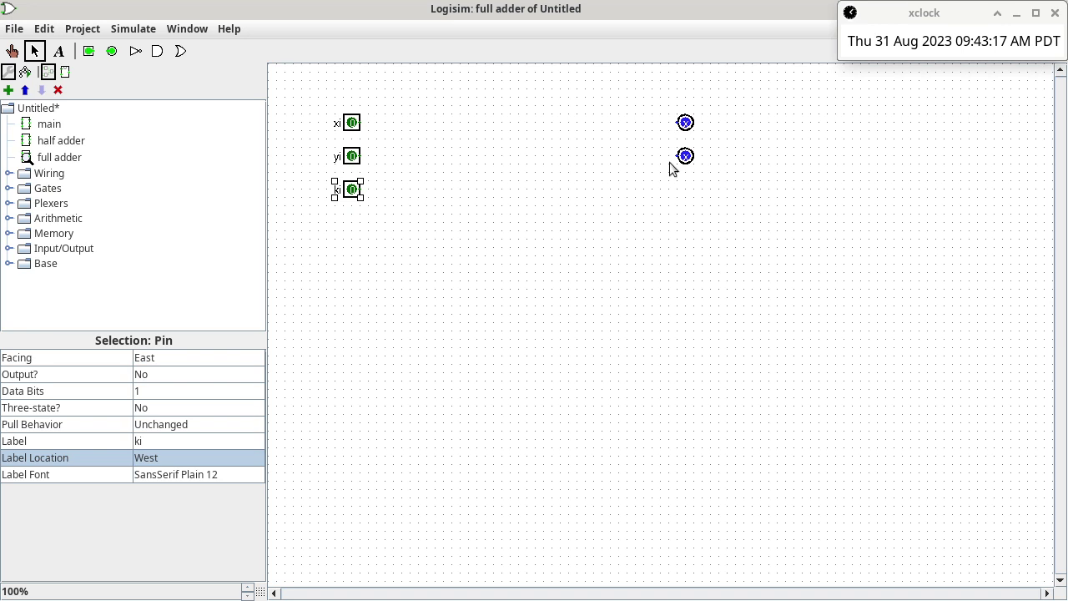
Label the upper output pin si and the lower output pin ki+1.
left_click(686, 125)
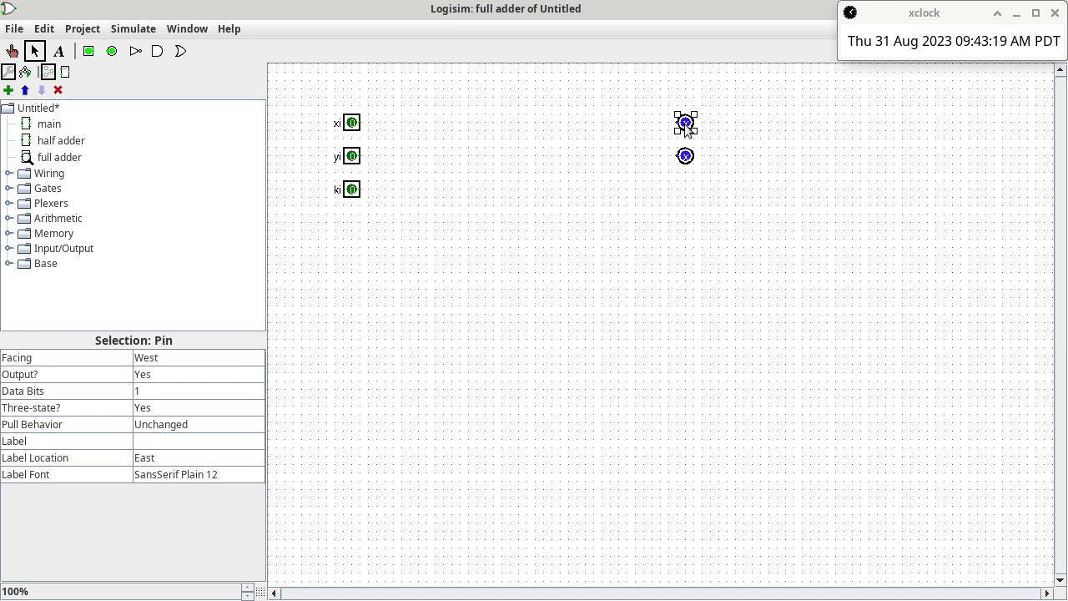
left_click(220, 441)
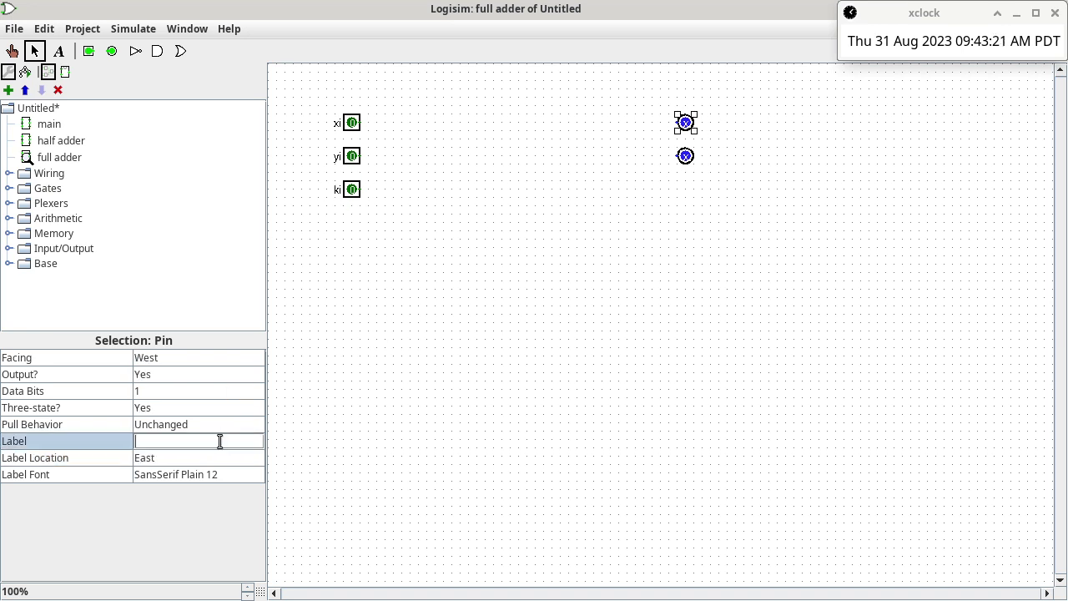
type("si")
key("Return")
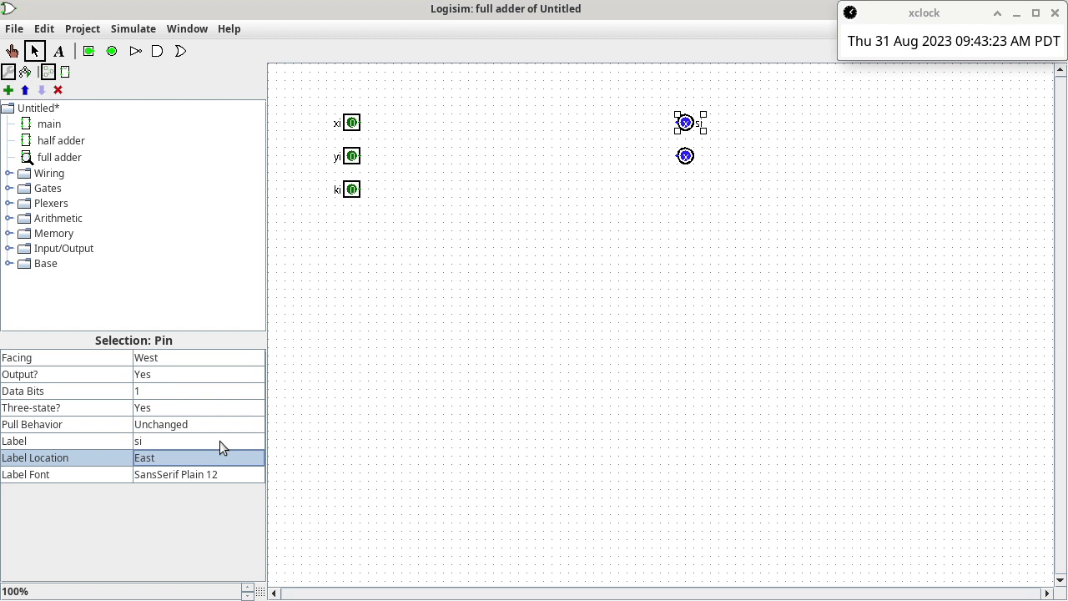
left_click(687, 157)
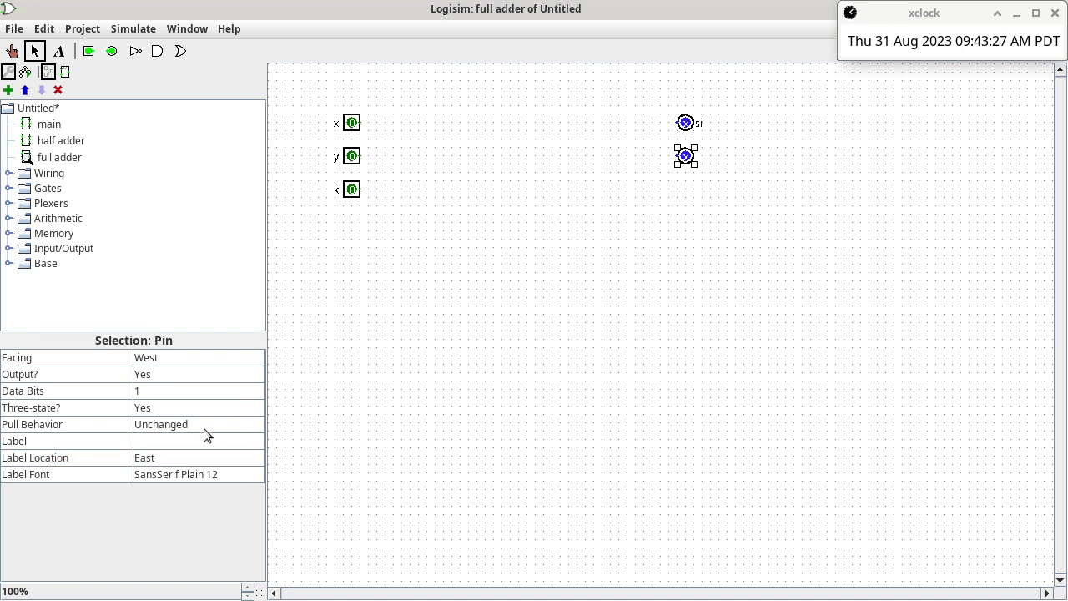
left_click(179, 442)
type("ki+1")
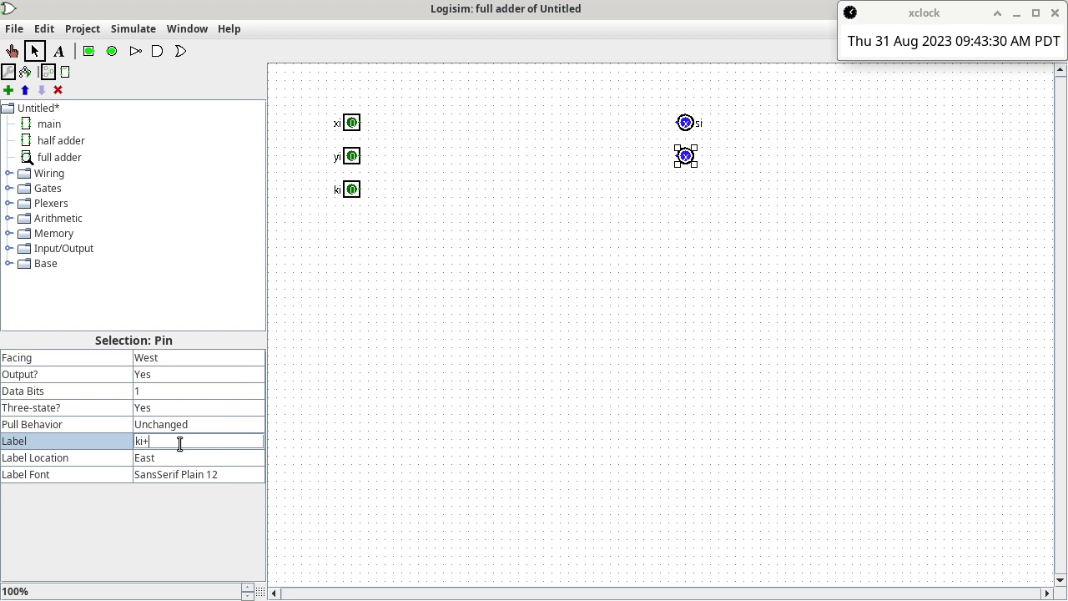
key("Return")
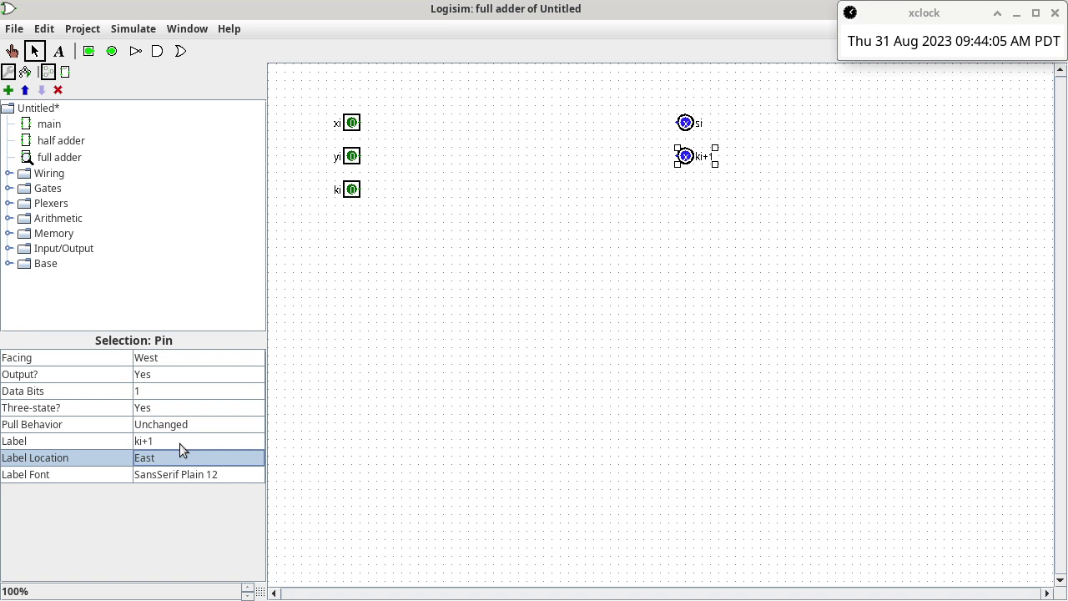
Place two half adder subcircuits one above the other between the input and output pins.
left_click(72, 141)
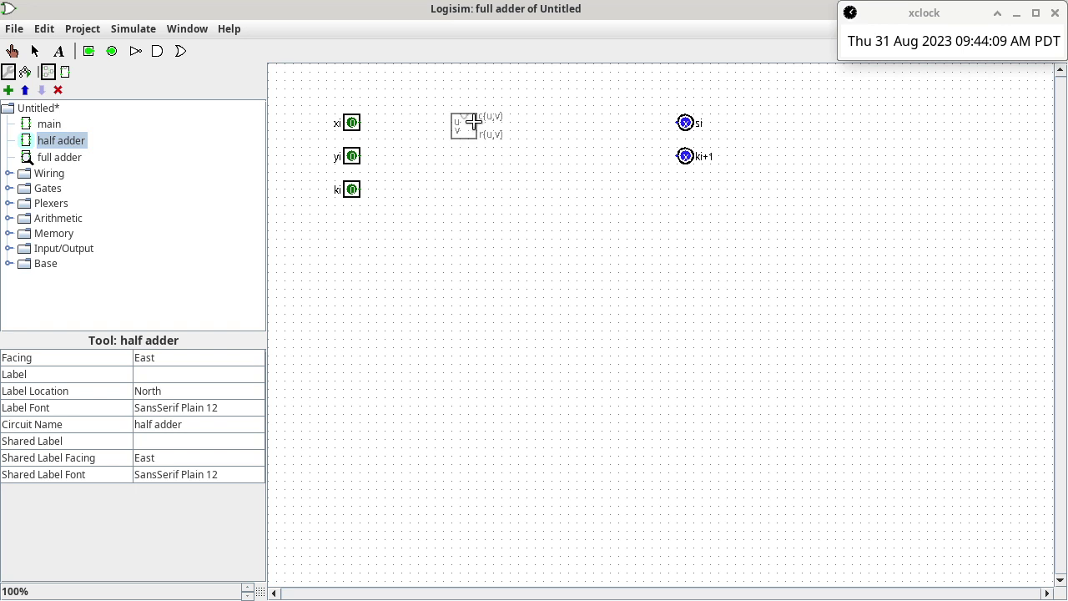
left_click(470, 119)
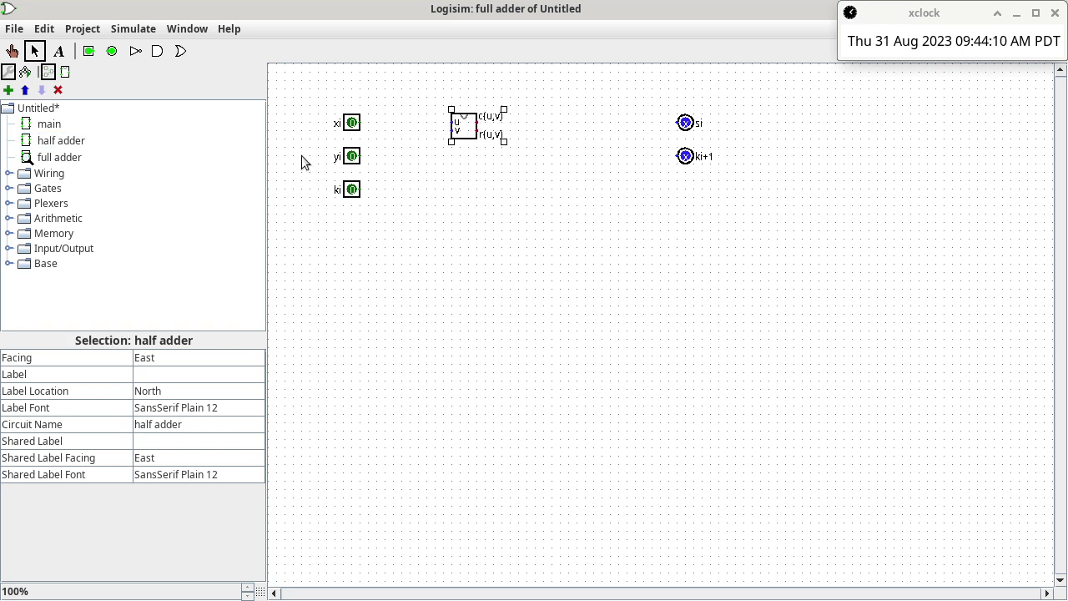
left_click(69, 143)
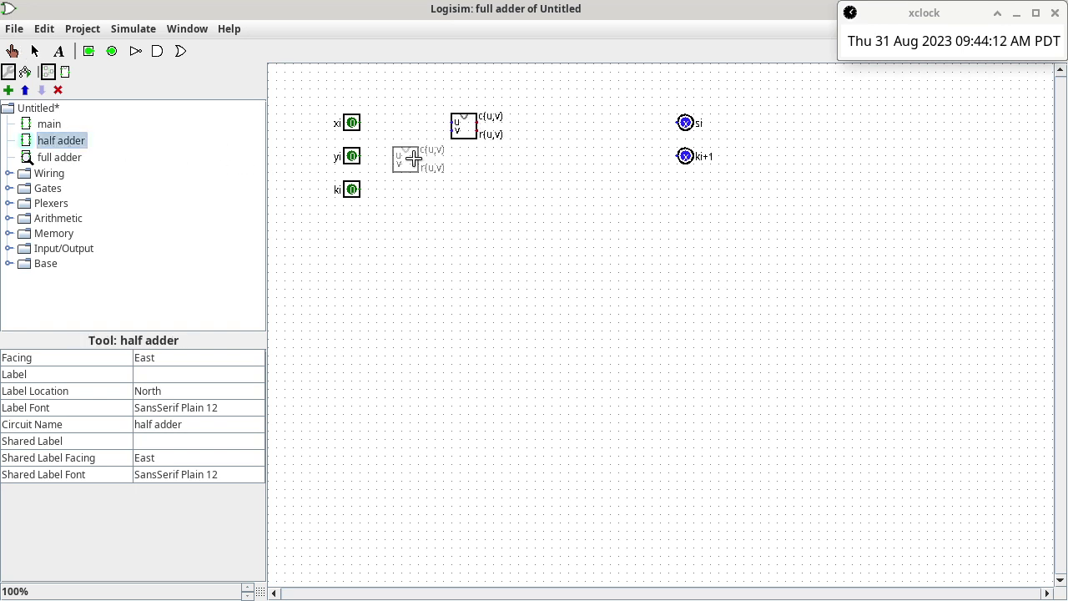
left_click(473, 170)
left_click(567, 252)
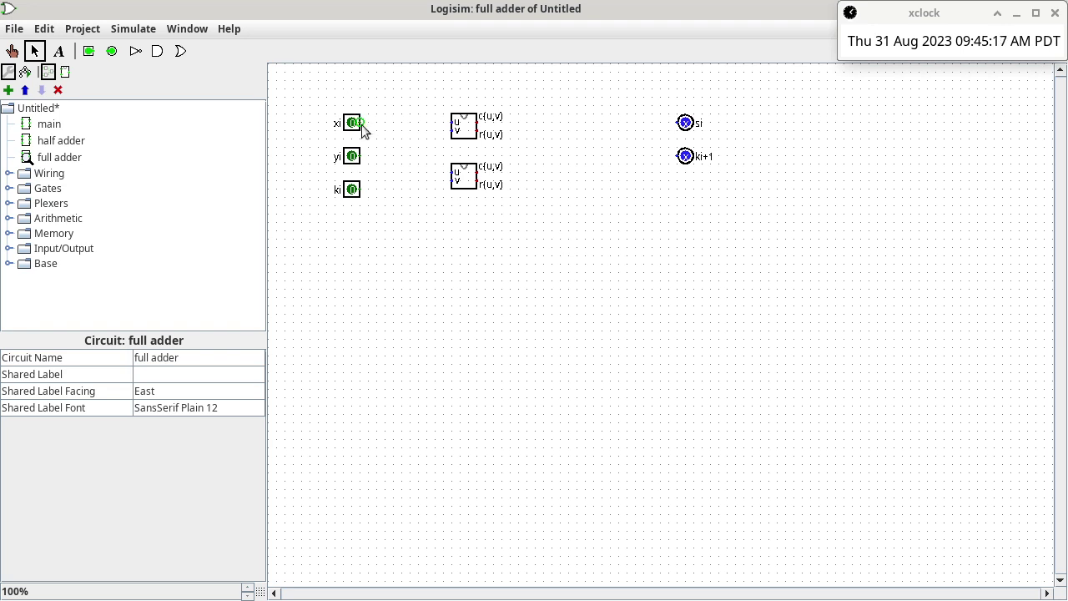
Wire xi and yi to the u and v inputs of the upper half adder and start a short wire from its r(u,v) output.
mouse_move(360, 123)
left_mouse_down()
mouse_move(419, 134)
mouse_move(452, 123)
left_mouse_up()
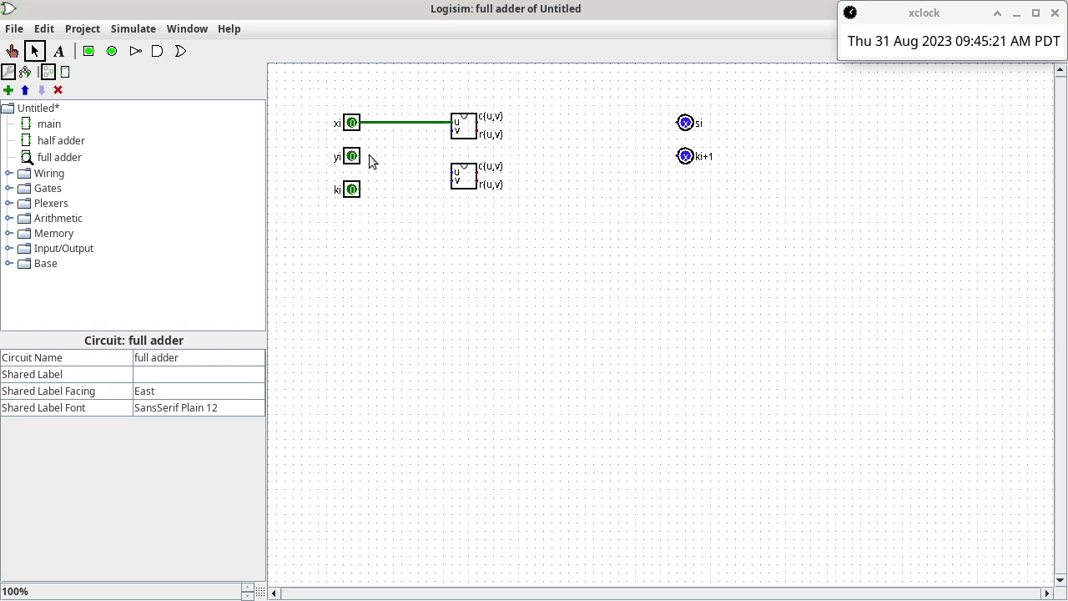
left_click_drag(364, 157, 452, 131)
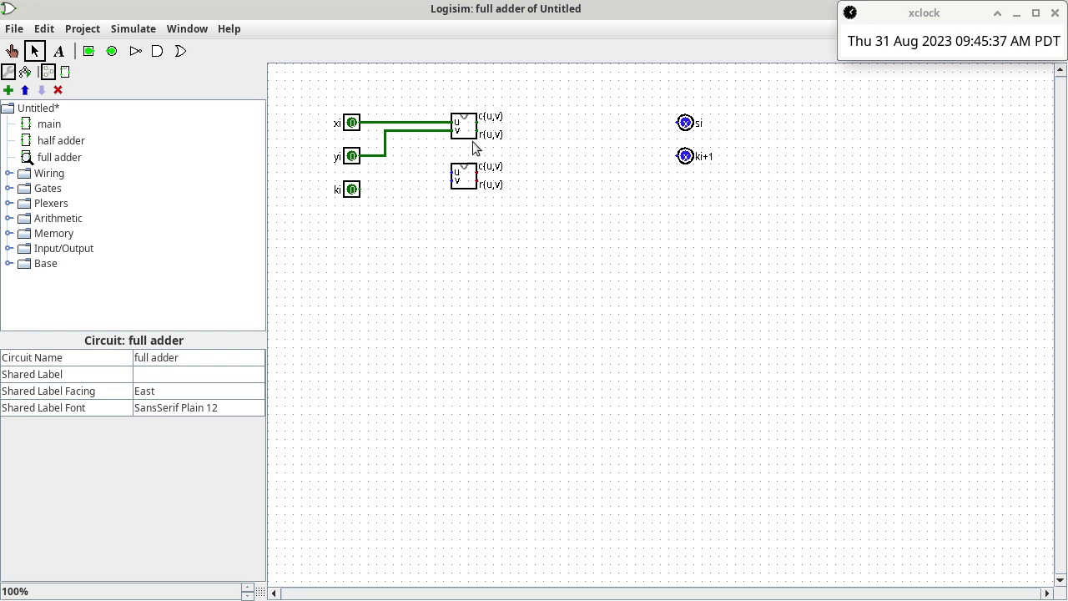
left_click_drag(478, 134, 514, 142)
Wire the lower half adder's r(u,v) output to the si output pin.
left_click_drag(475, 177, 541, 178)
left_click_drag(592, 136, 636, 123)
left_click_drag(636, 122, 672, 122)
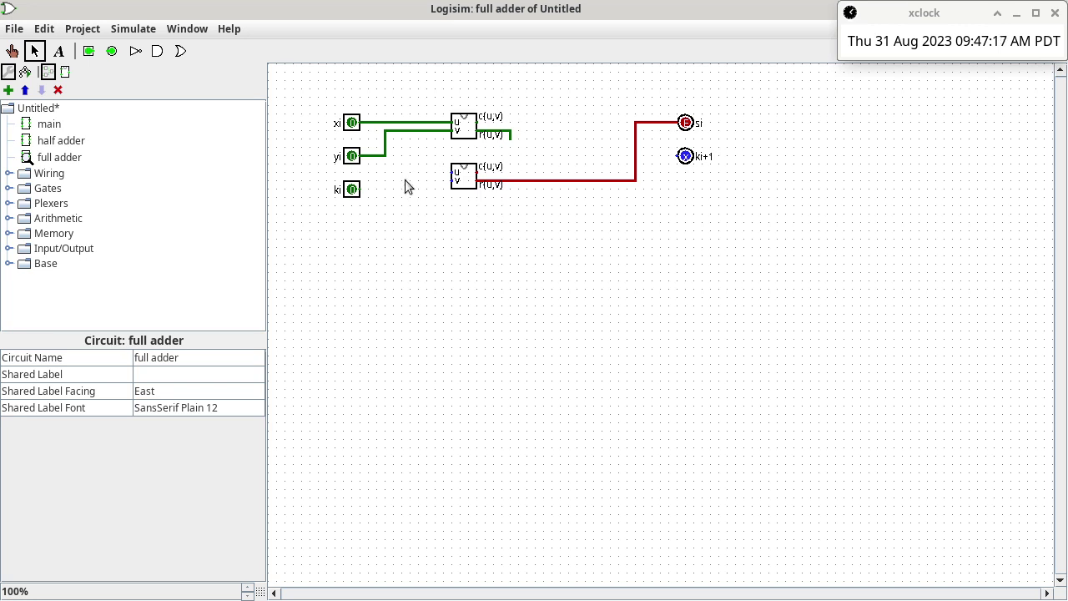
Connect ki to the lower half adder's v input and the upper half adder's r(u,v) wire to its u input.
left_click_drag(363, 190, 451, 181)
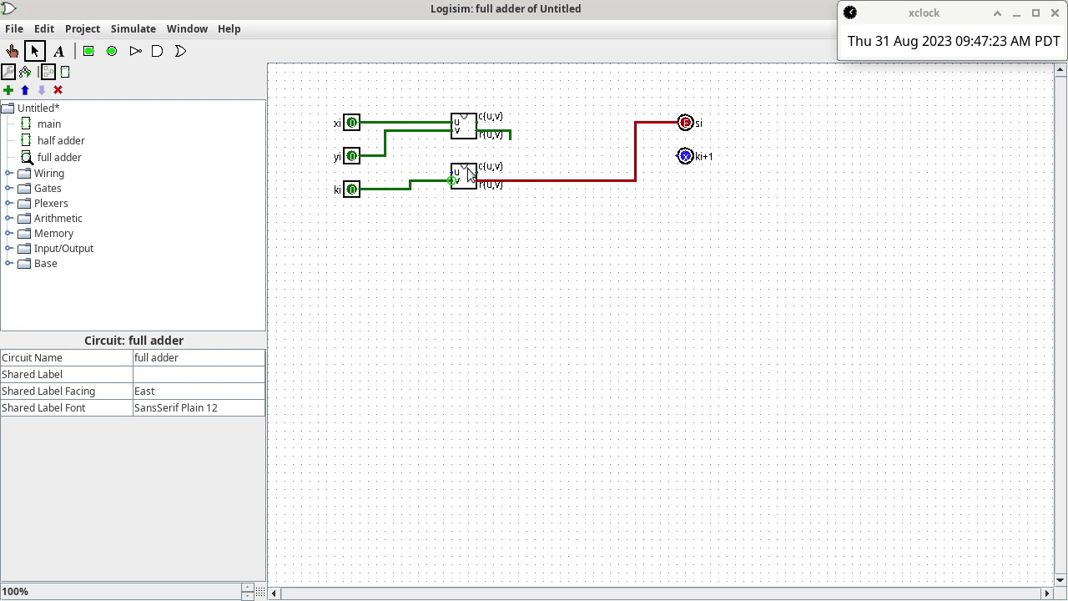
left_click_drag(512, 144, 450, 170)
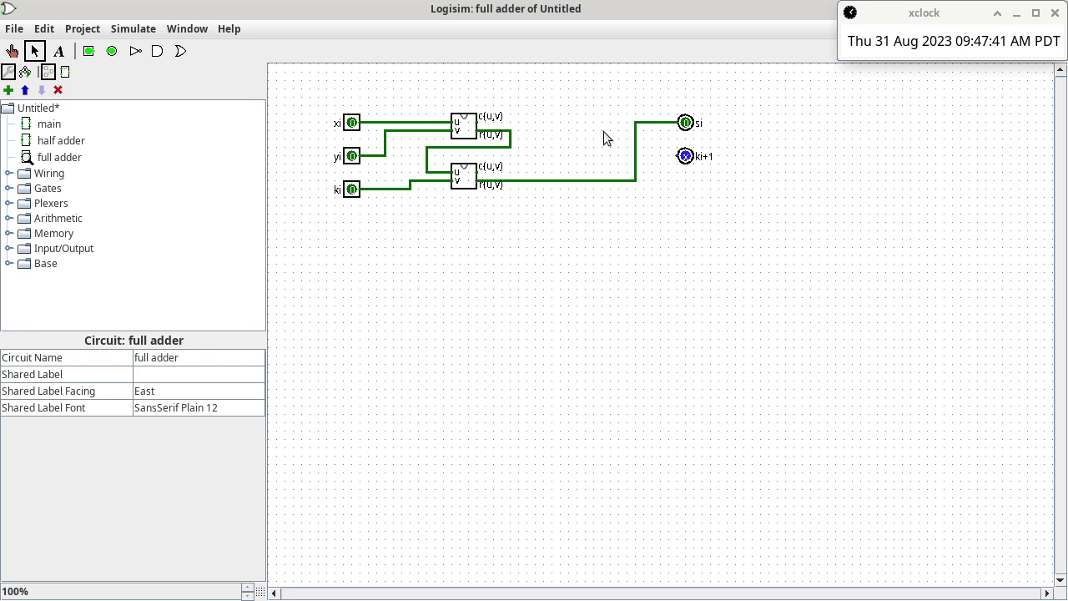
Draw short wires out of the c(u,v) outputs of both half adders.
left_click(476, 125)
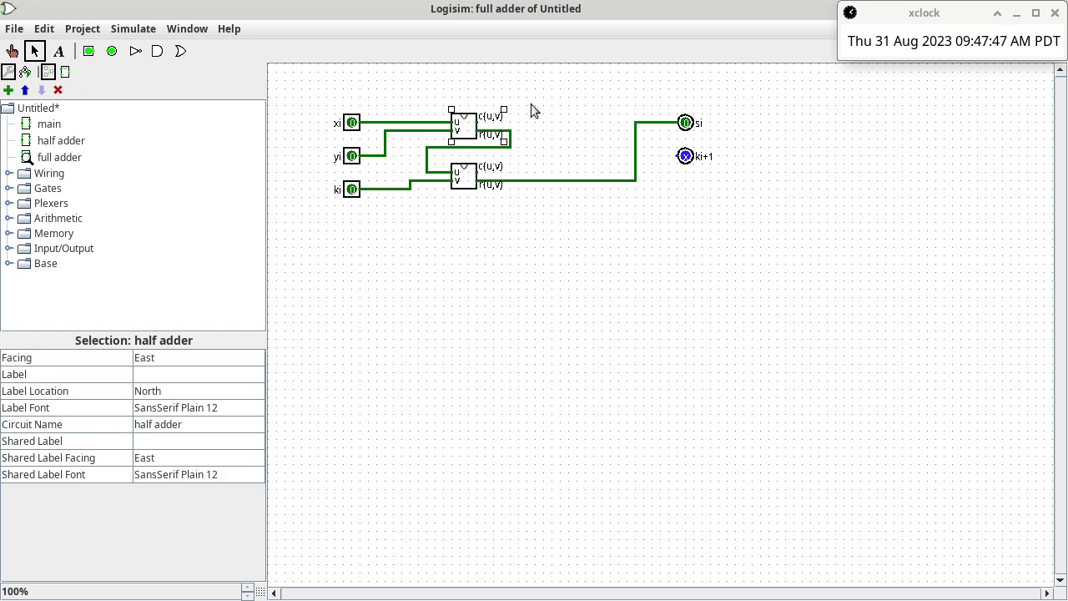
left_click(472, 103)
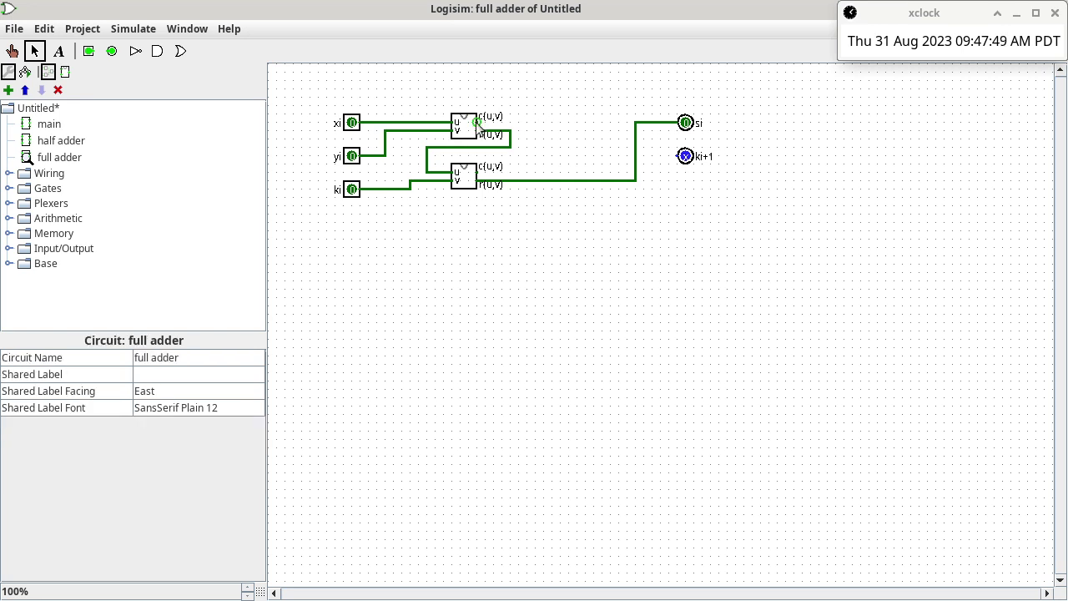
left_click_drag(477, 123, 528, 123)
left_click_drag(480, 177, 528, 173)
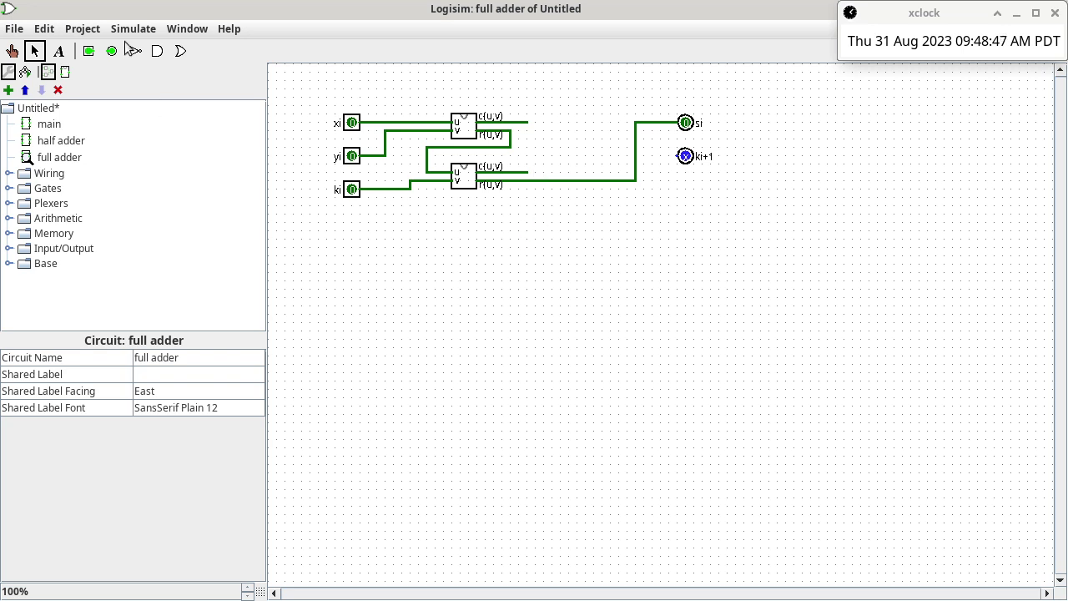
Add the text note "k[i+1]=c(x[i],y[i]) + c(q[i],k[i])" on the canvas below the circuit.
left_click(59, 52)
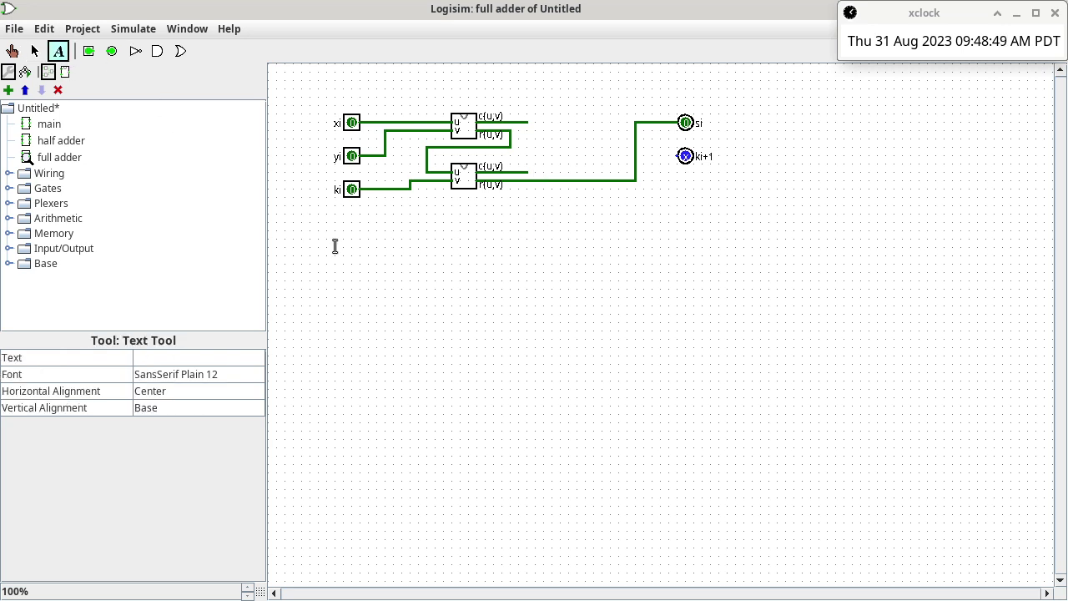
left_click(410, 308)
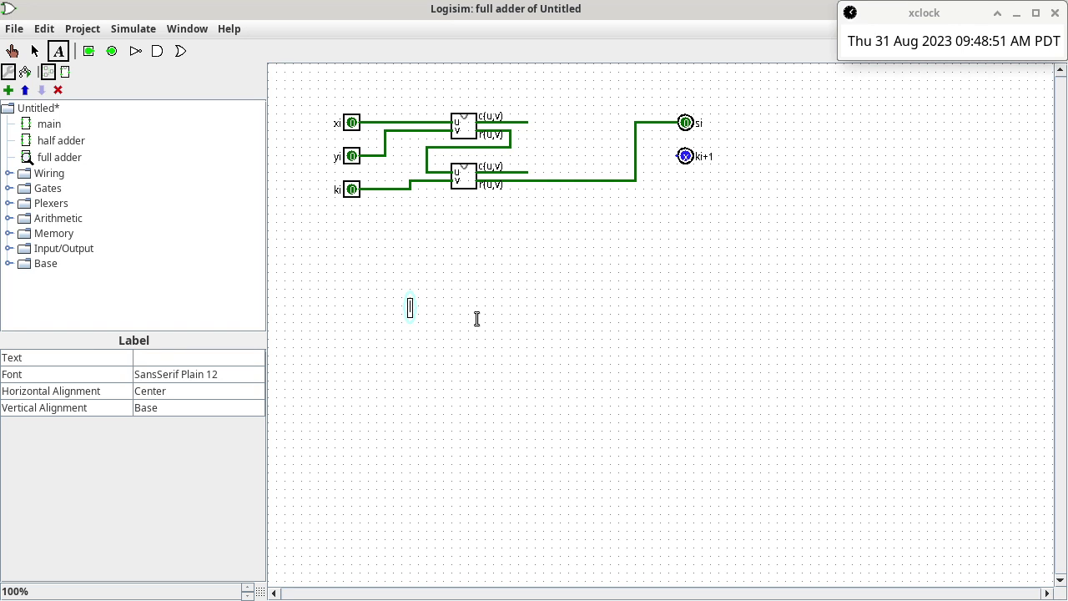
type("k")
type("i")
type("i")
type("+1]")
type("=")
key("BackSpace")
key("BackSpace")
key("BackSpace")
key("BackSpace")
type("]")
key("BackSpace")
key("BackSpace")
key("BackSpace")
type("[i+1]")
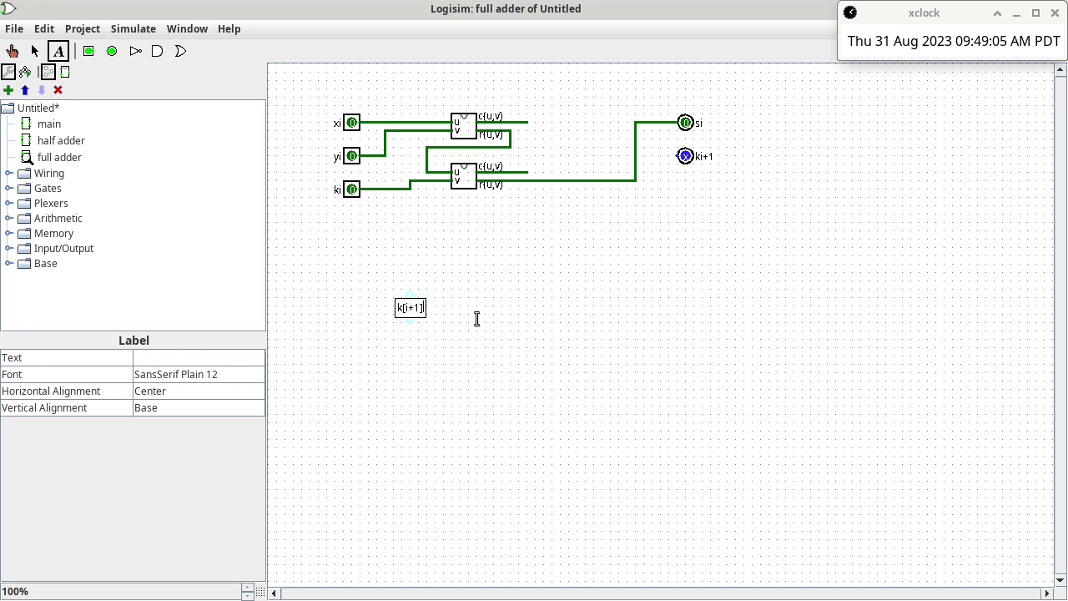
type("=c(x[i],y[i]) + ")
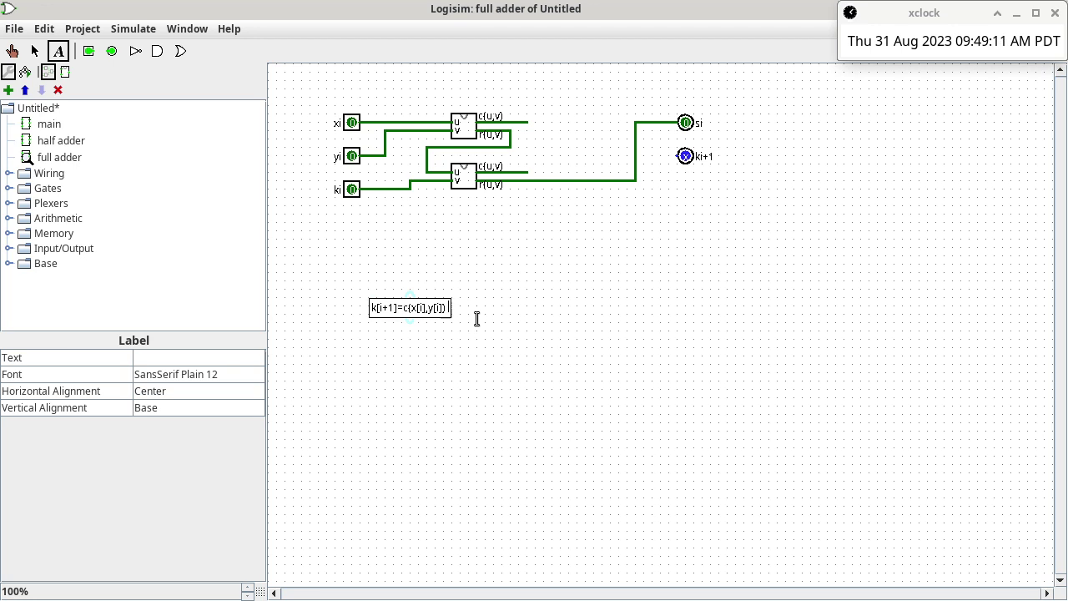
type("q")
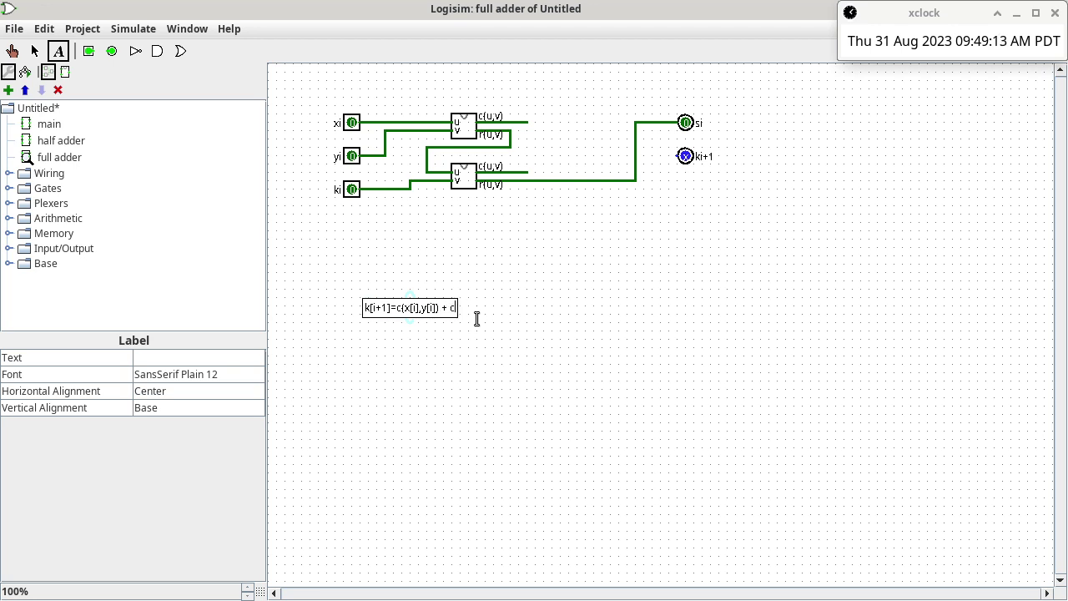
type("(")
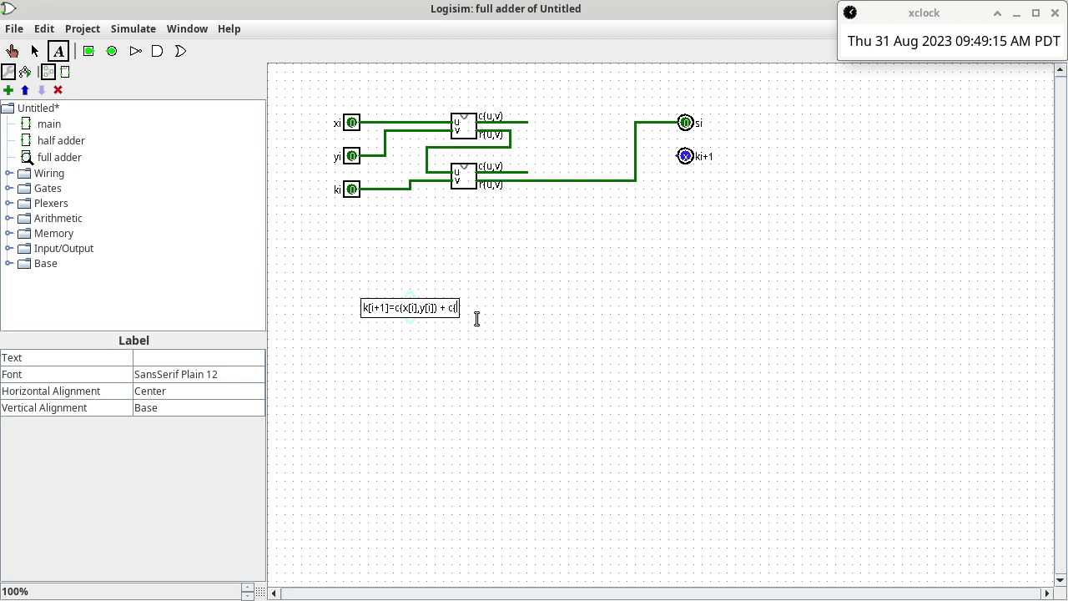
type("q")
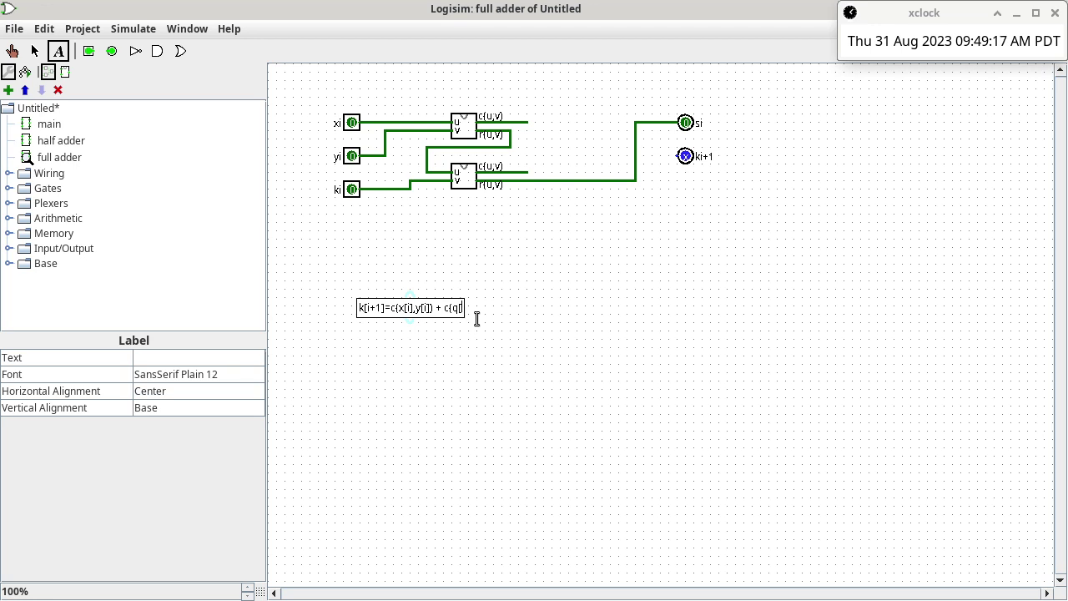
type("[i],k[i]")
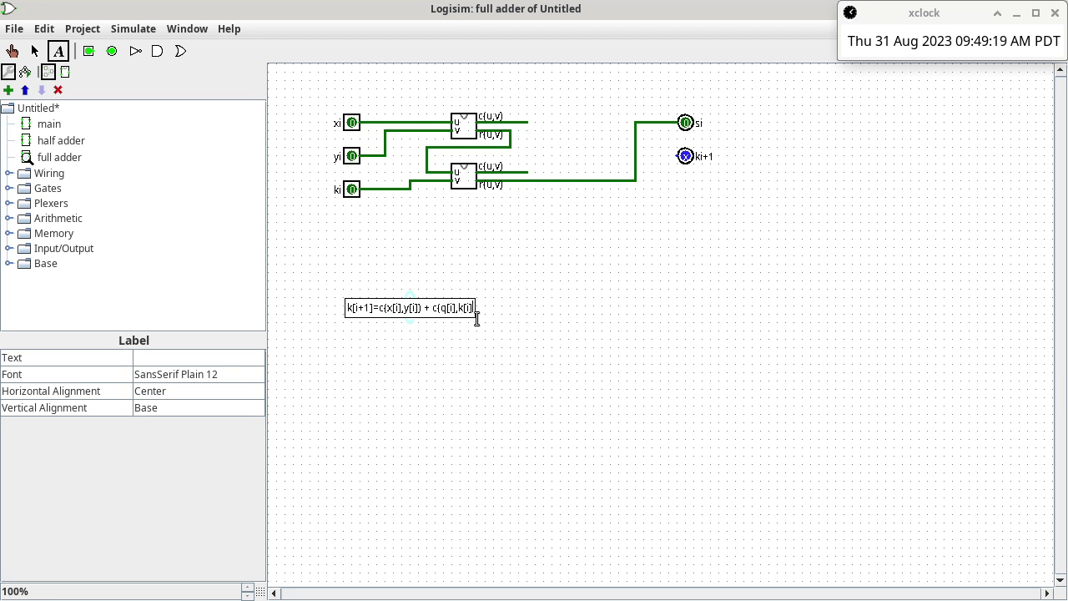
type(")")
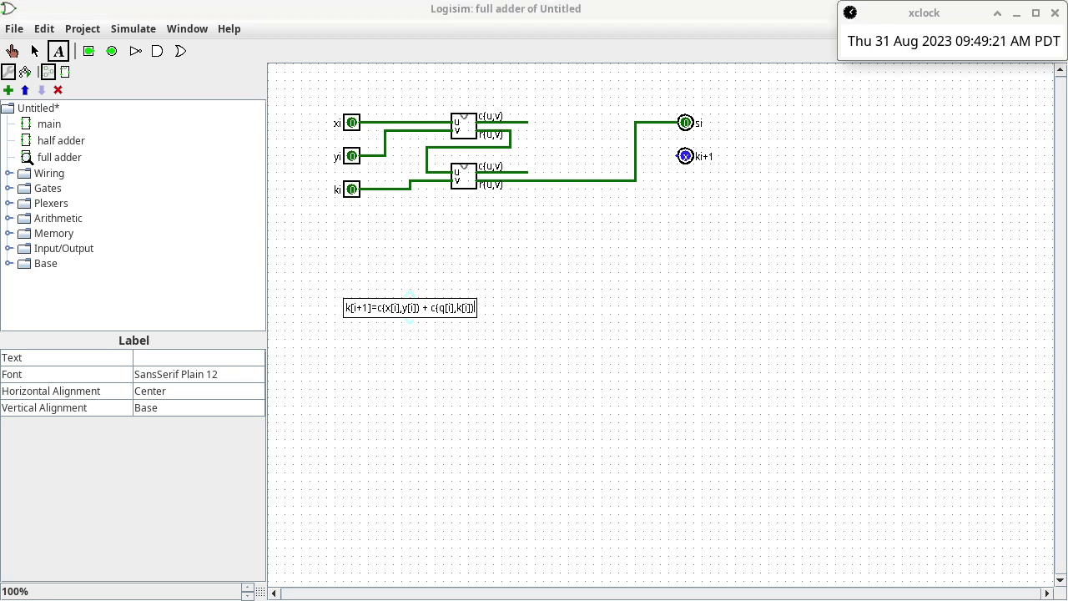
left_click(34, 50)
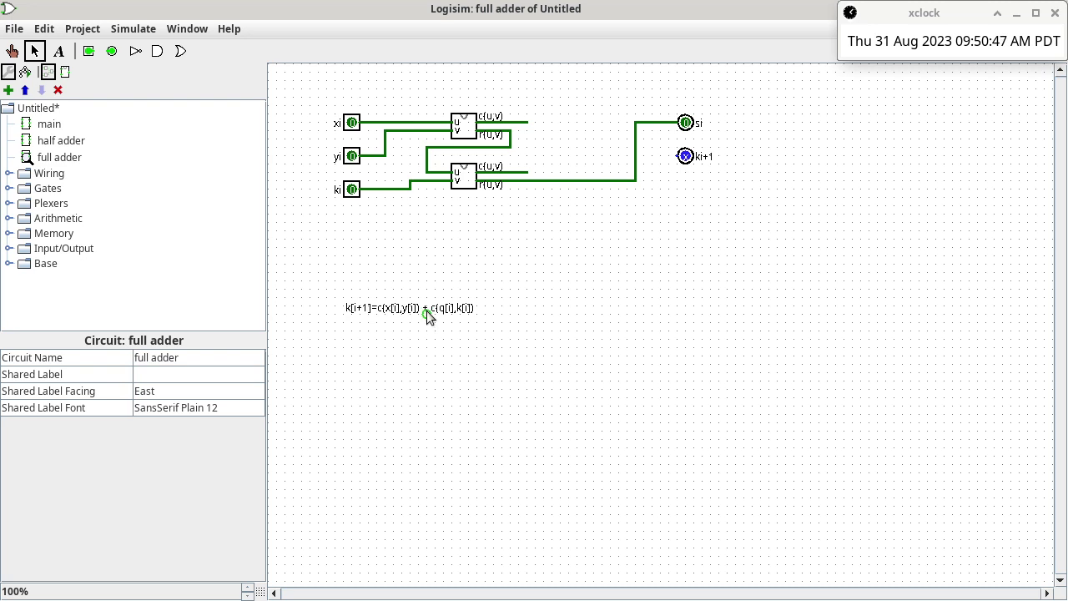
Switch to the handwritten Notepad2 notes and move their window so the whole page is in view.
key("alt+Tab")
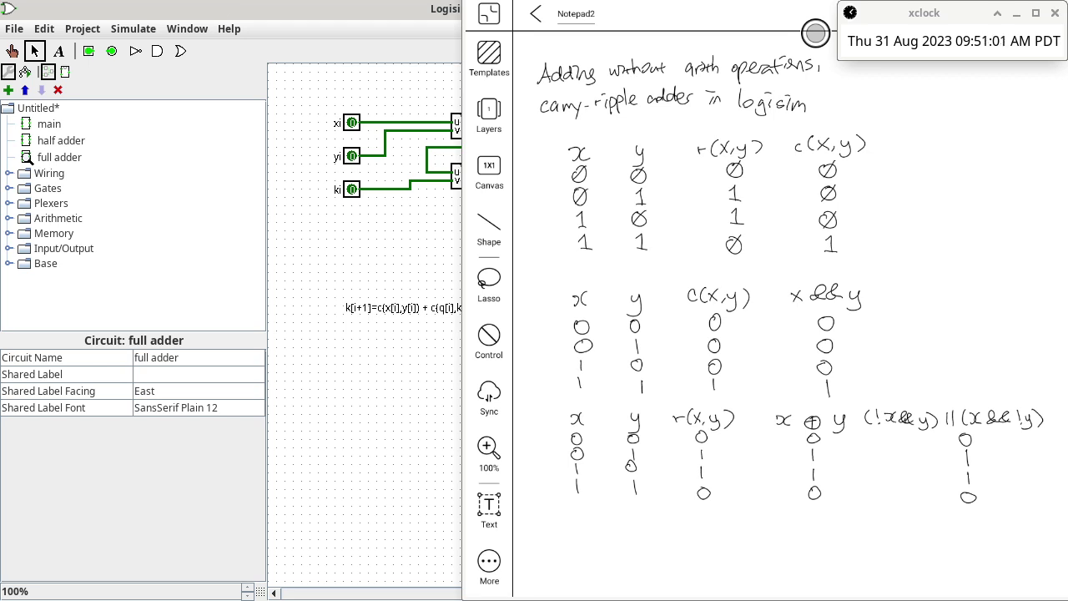
left_click_drag(865, 287, 404, 290)
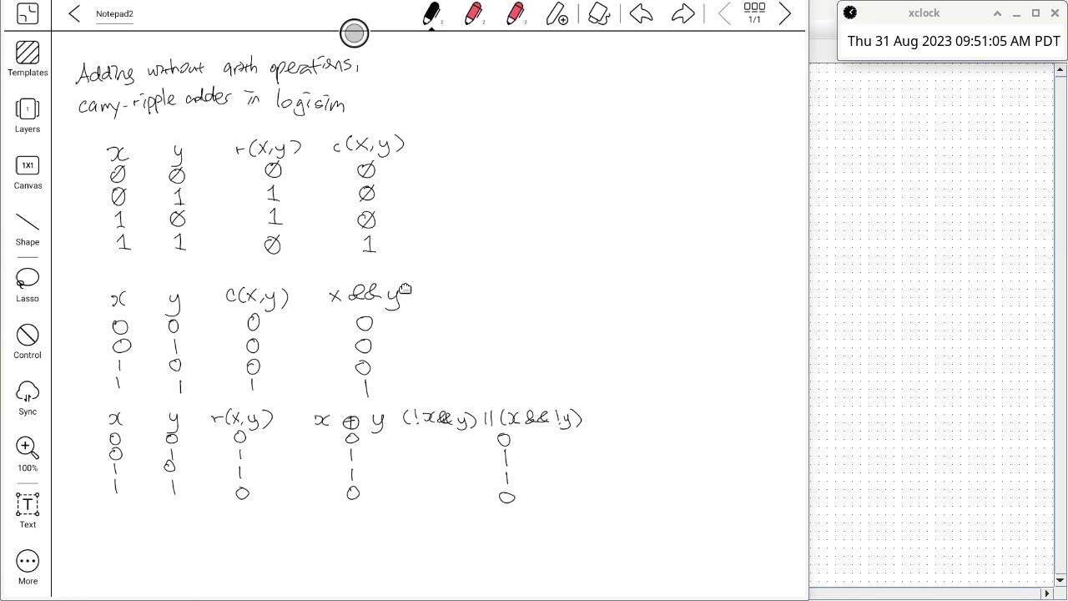
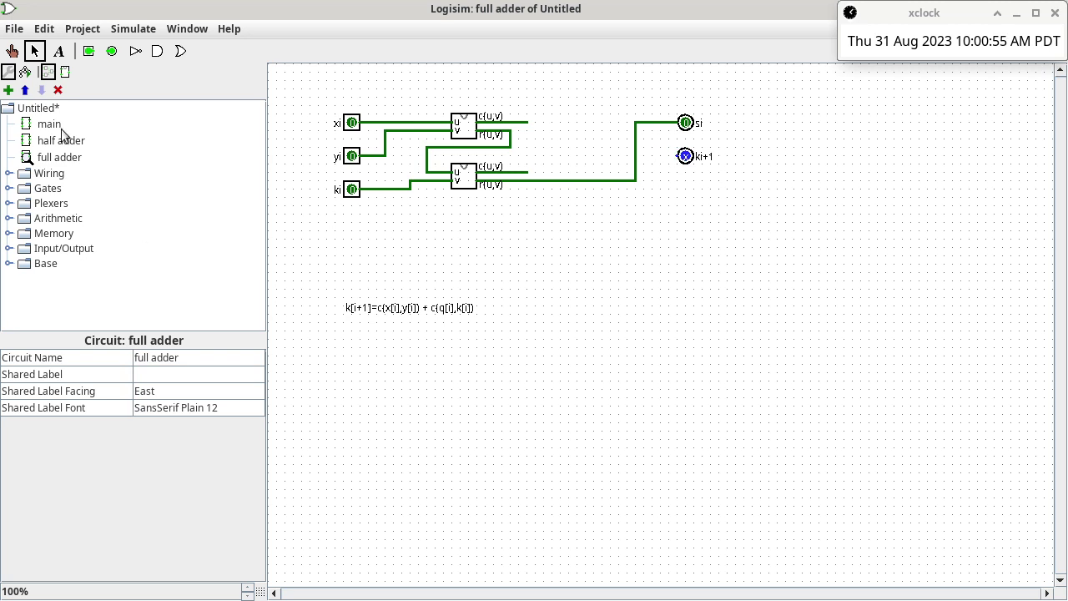
Place an OR gate below the circuit and set it to Narrow gate size with 2 inputs.
left_click(181, 51)
left_click(628, 263)
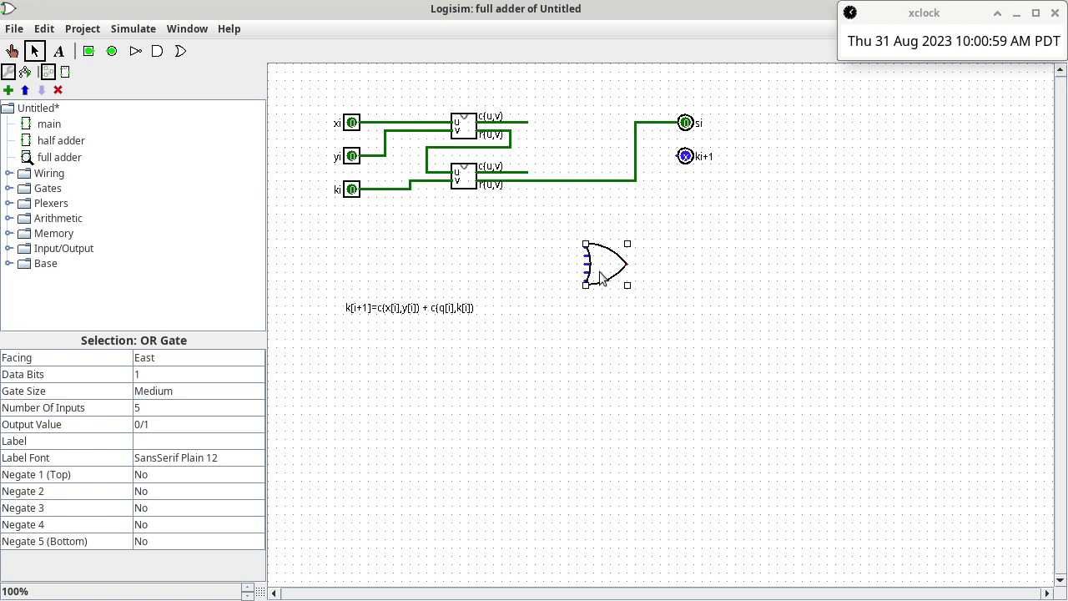
left_click(226, 389)
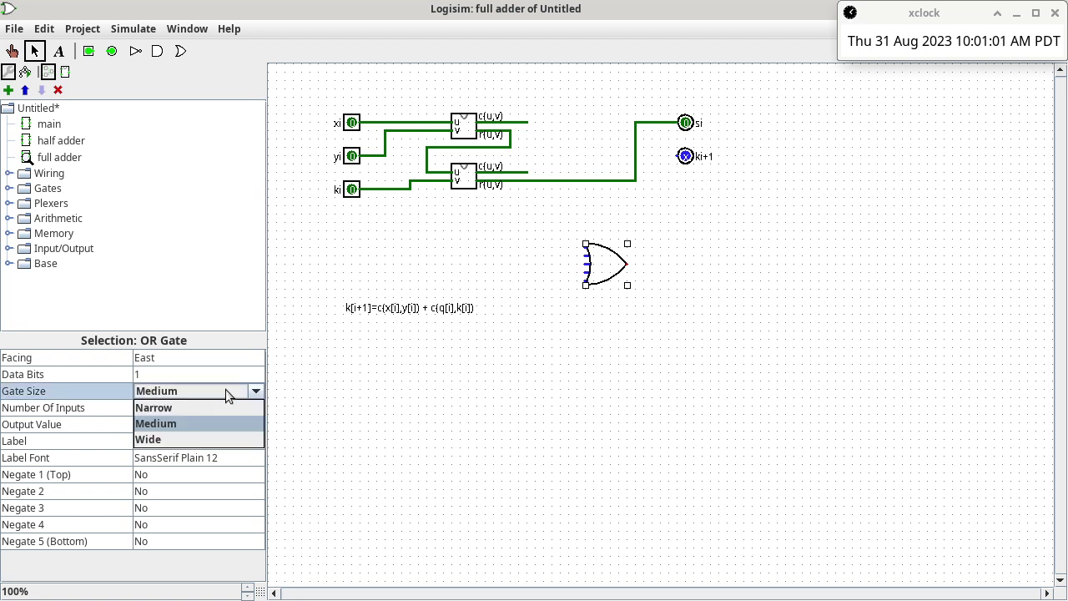
left_click(221, 403)
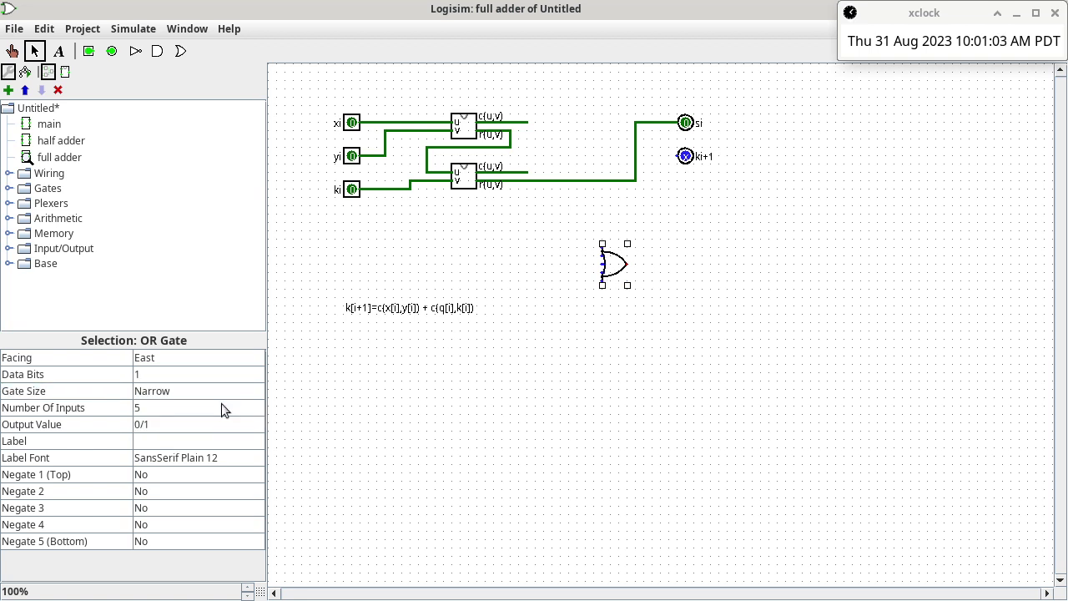
left_click(218, 410)
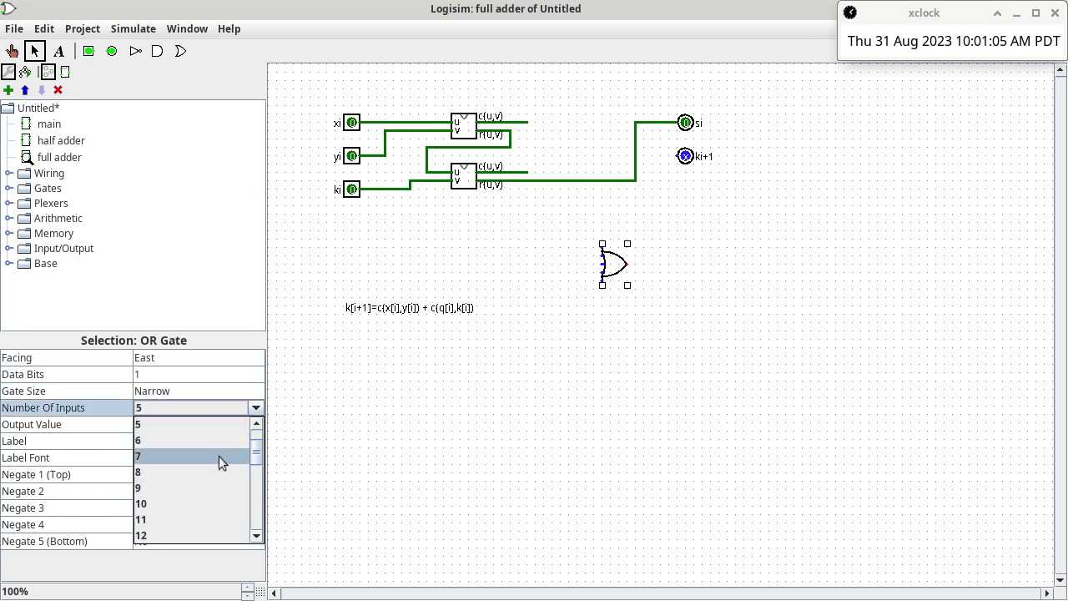
key("Down")
key("Down")
key("Down")
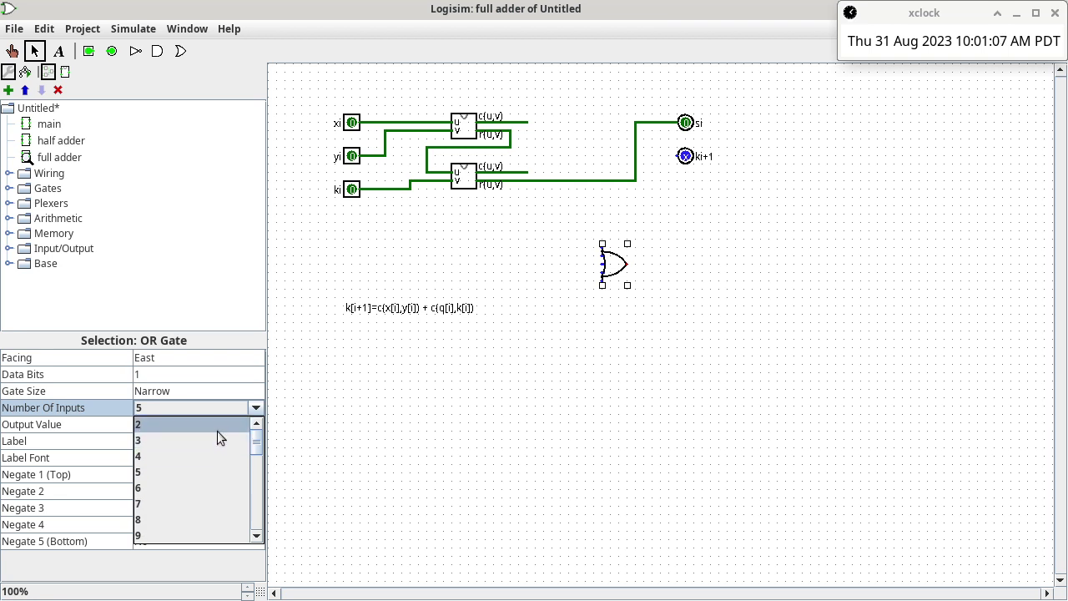
left_click(217, 430)
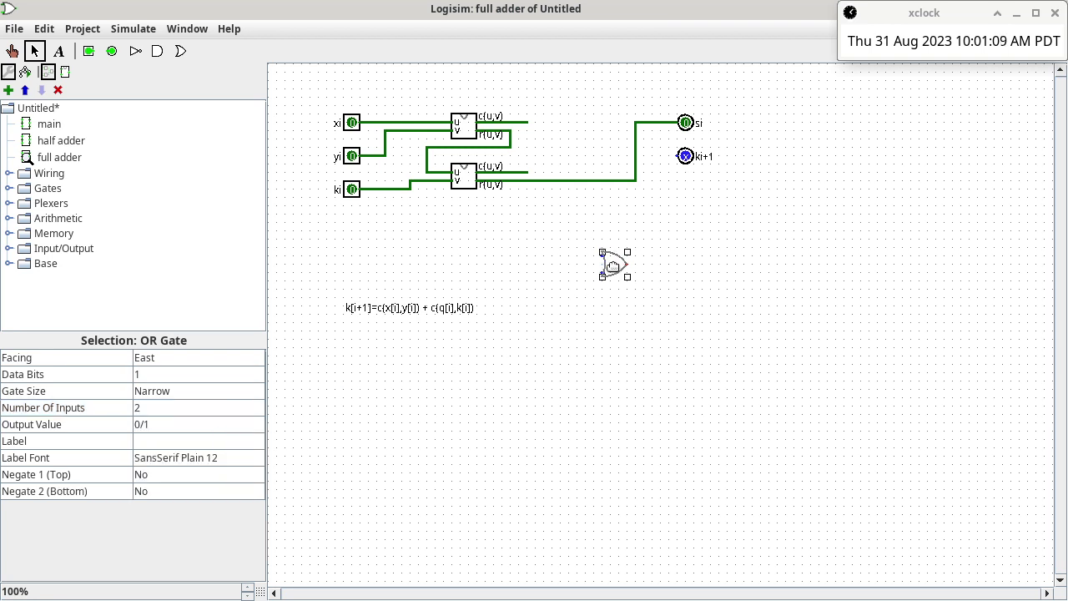
Move the OR gate level with ki+1 and wire both half adders' c(u,v) outputs through it to that pin.
mouse_move(614, 265)
left_mouse_down()
mouse_move(551, 98)
mouse_move(564, 134)
mouse_move(595, 155)
mouse_move(678, 158)
left_mouse_up()
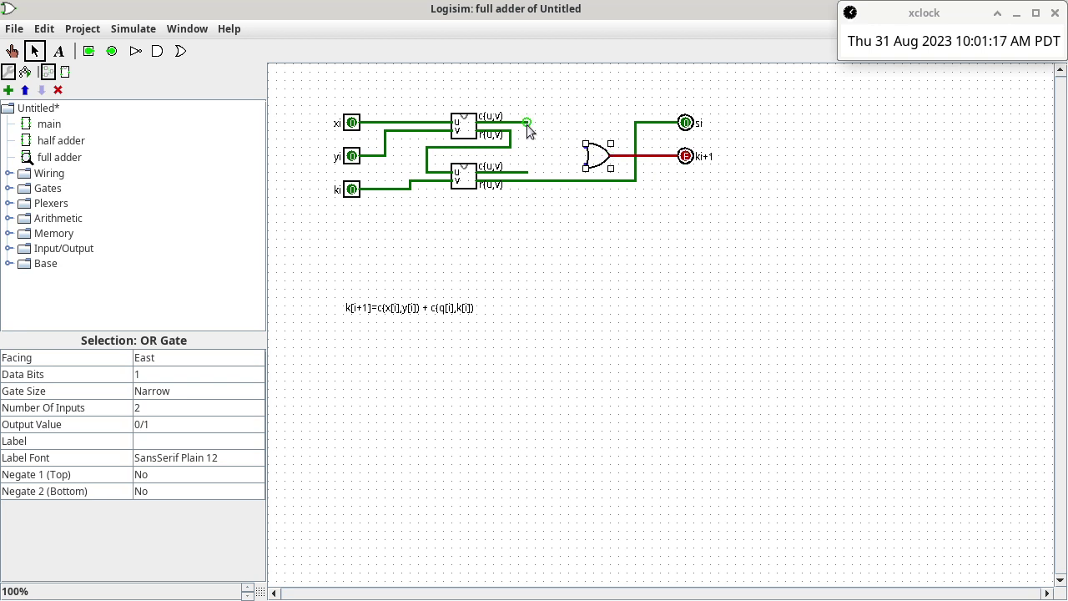
left_click_drag(527, 123, 586, 168)
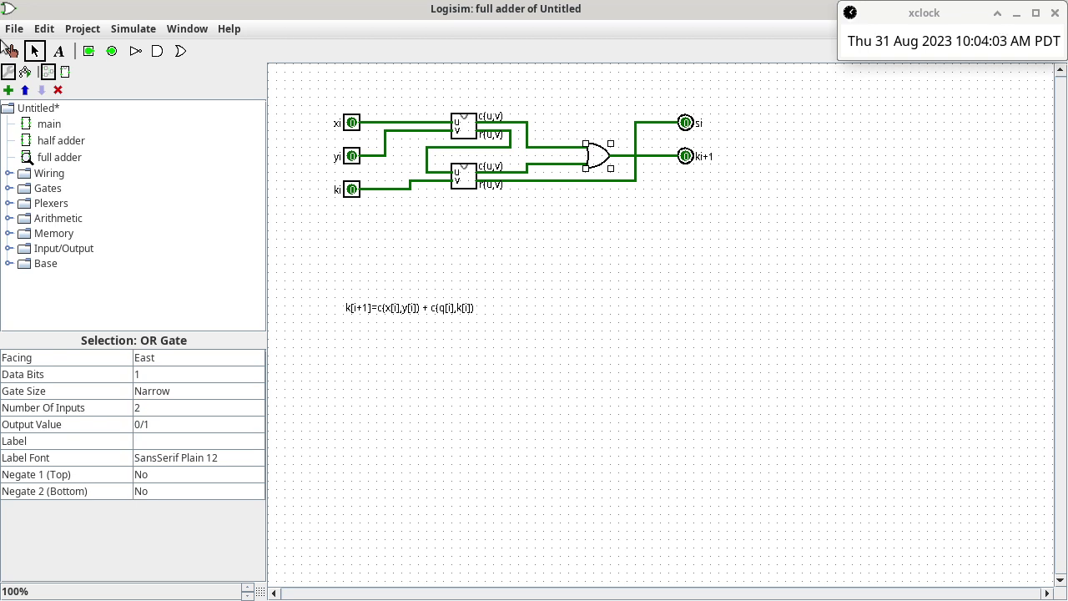
Switch the full adder to its symbol appearance and add the text labels xi, yi and ki.
left_click(66, 73)
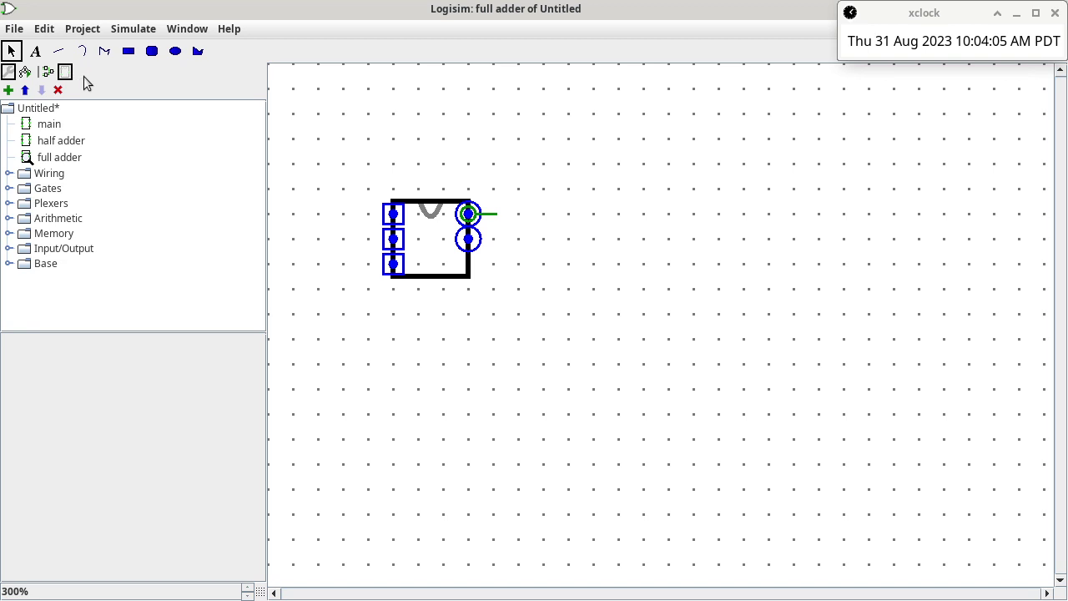
left_click(36, 53)
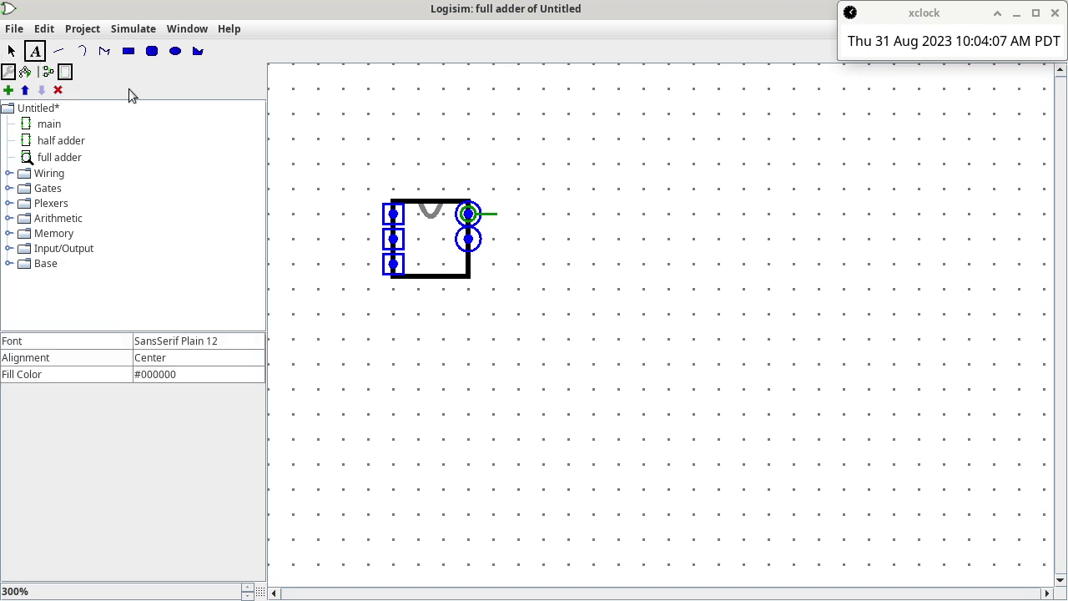
left_click(414, 94)
type("xi")
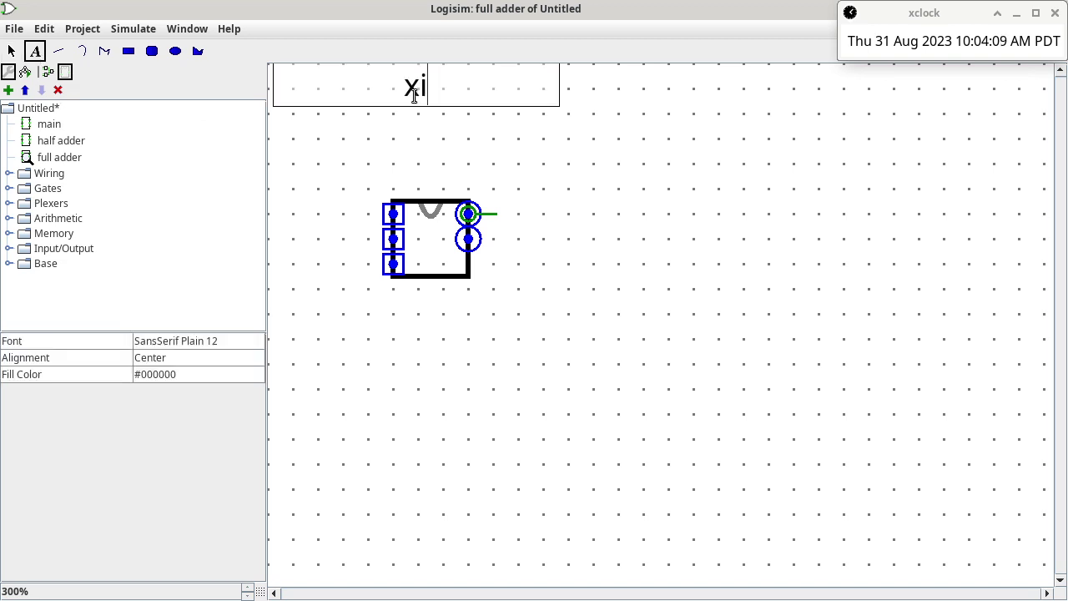
left_click(556, 147)
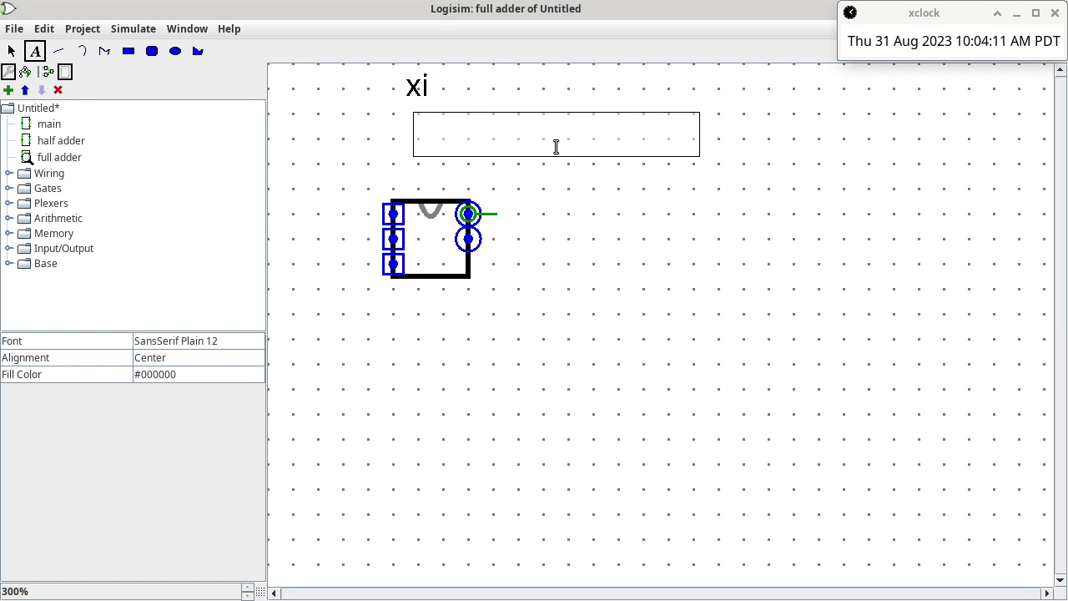
type("yi")
left_click(625, 234)
type("ki")
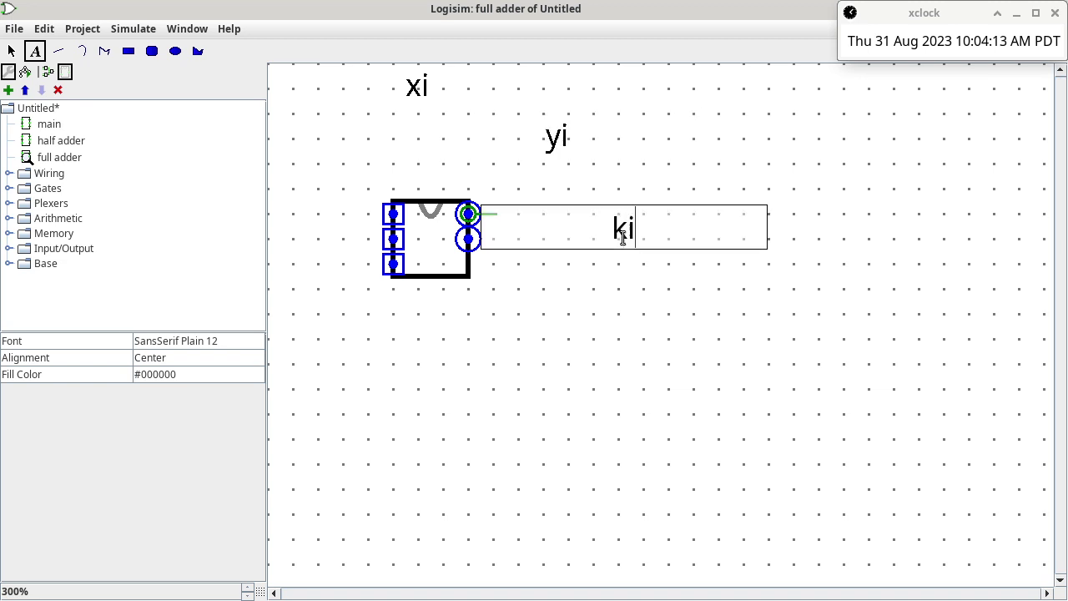
Add the output text labels ki+1 and si in the empty space below the full adder symbol.
left_click(659, 349)
type("k+")
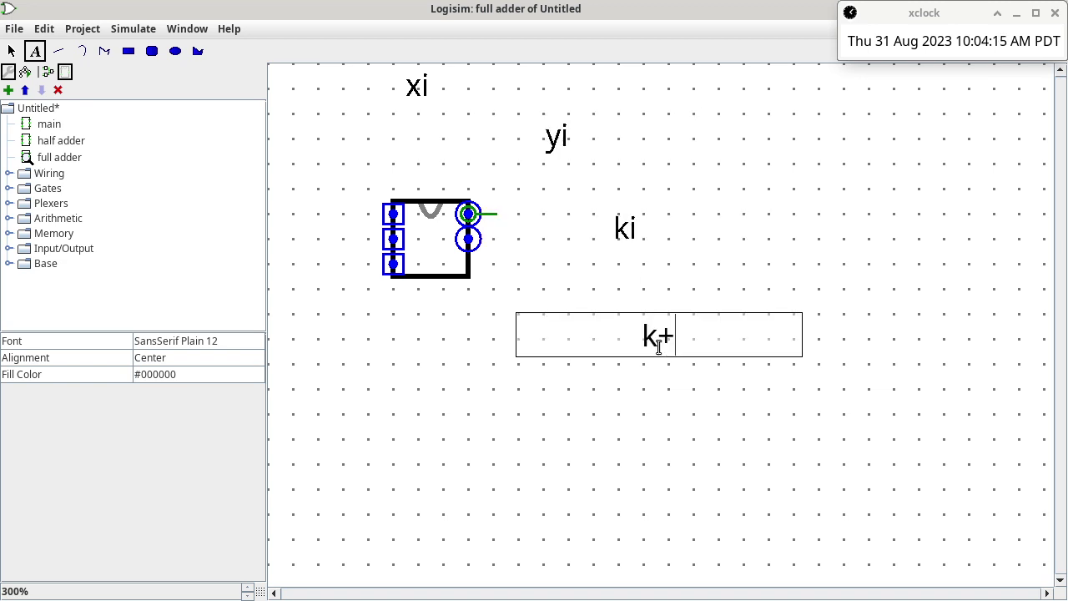
key("BackSpace")
type("i+1")
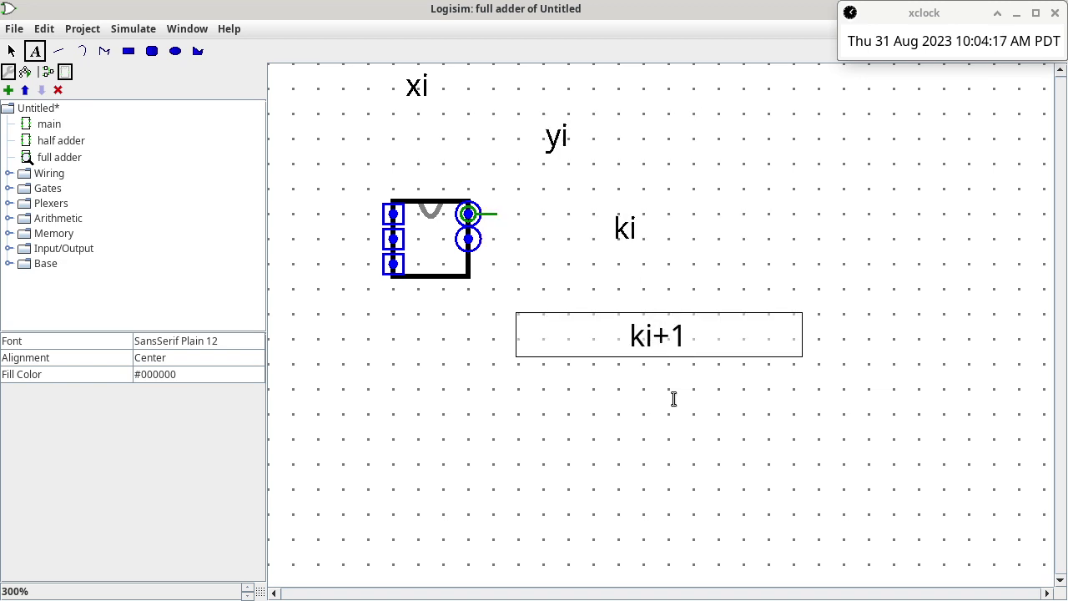
left_click(673, 399)
type("si")
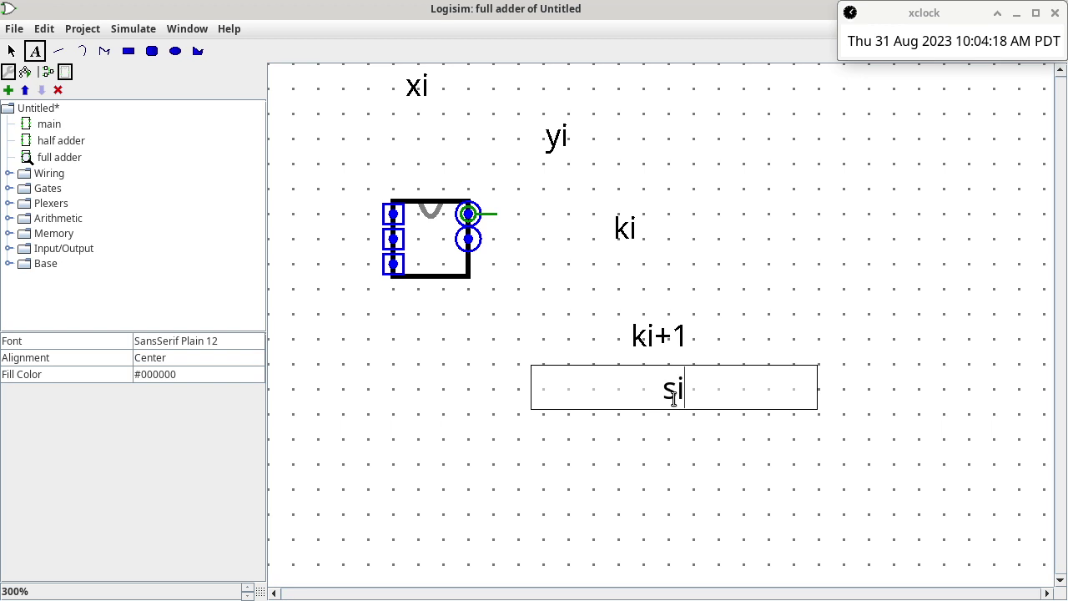
Move the xi, yi and ki labels inside the symbol, beside its three input ports from top to bottom.
left_click(11, 52)
left_click(422, 98)
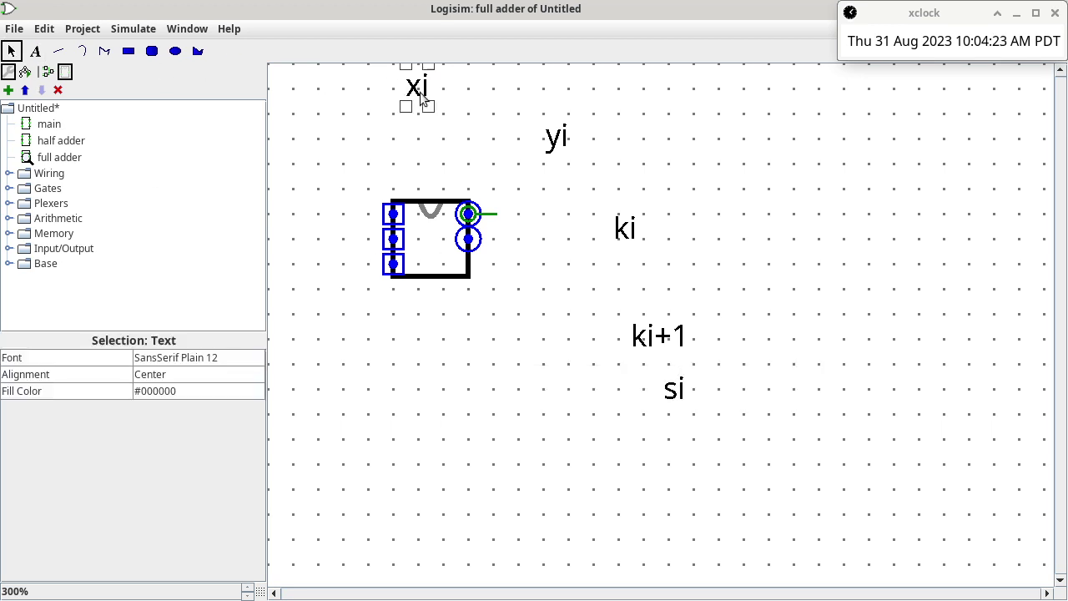
left_click_drag(423, 99, 414, 222)
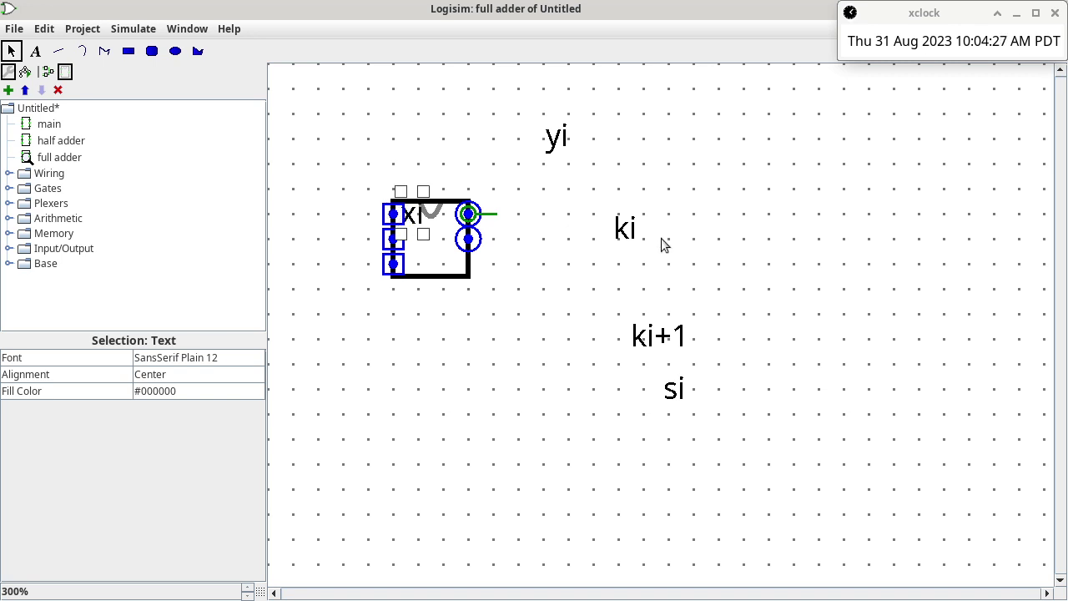
left_click(564, 151)
left_click_drag(564, 151, 411, 242)
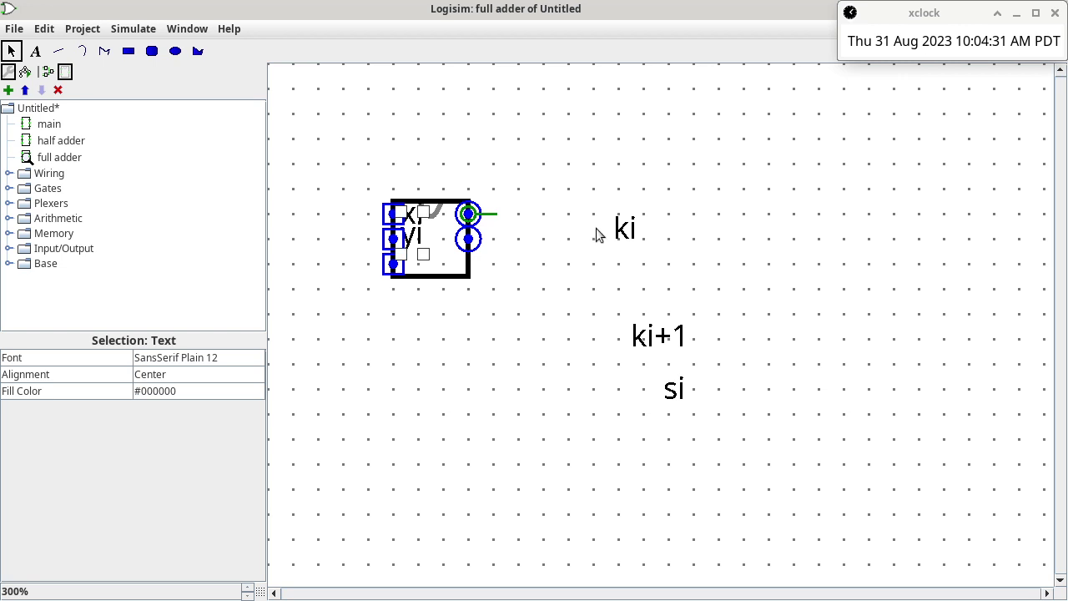
left_click_drag(619, 236, 409, 266)
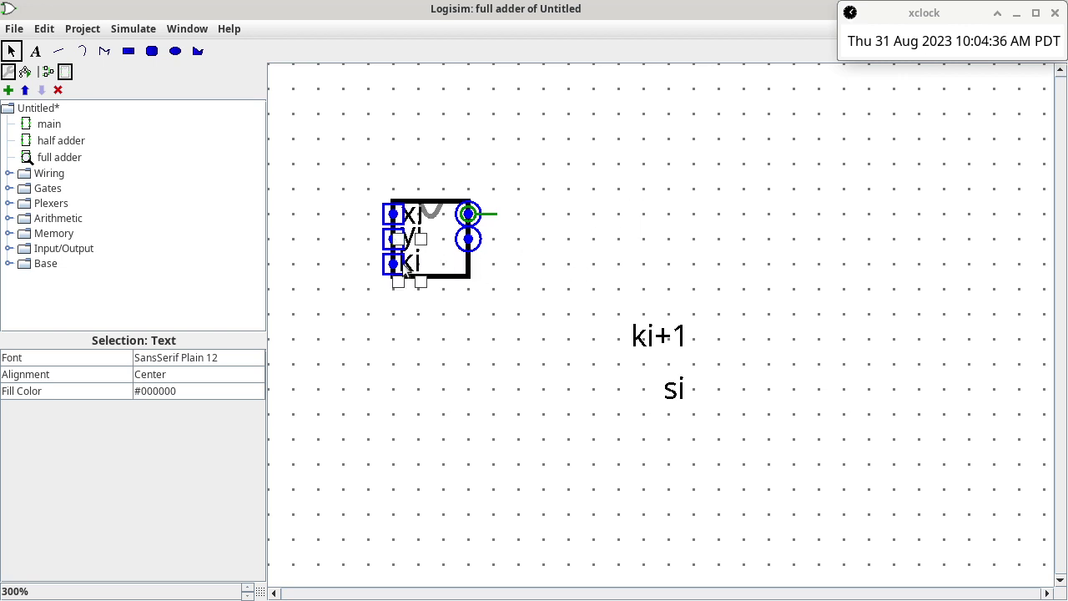
Check which output port is the carry, and place si beside the upper output port and ki+1 beside the lower one.
left_click(650, 330)
left_click_drag(650, 332, 495, 187)
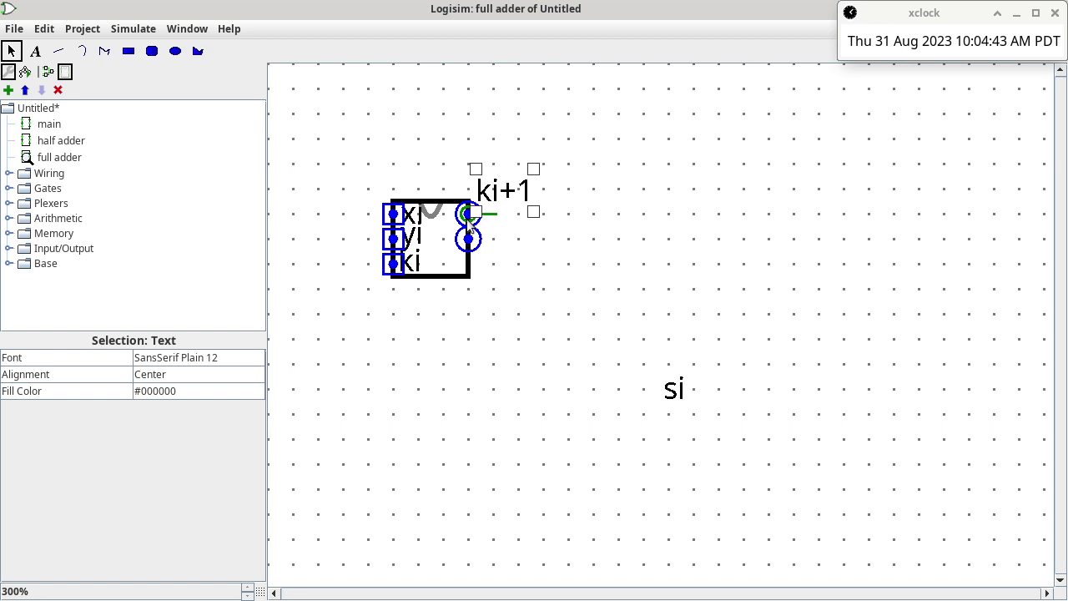
left_click(469, 240)
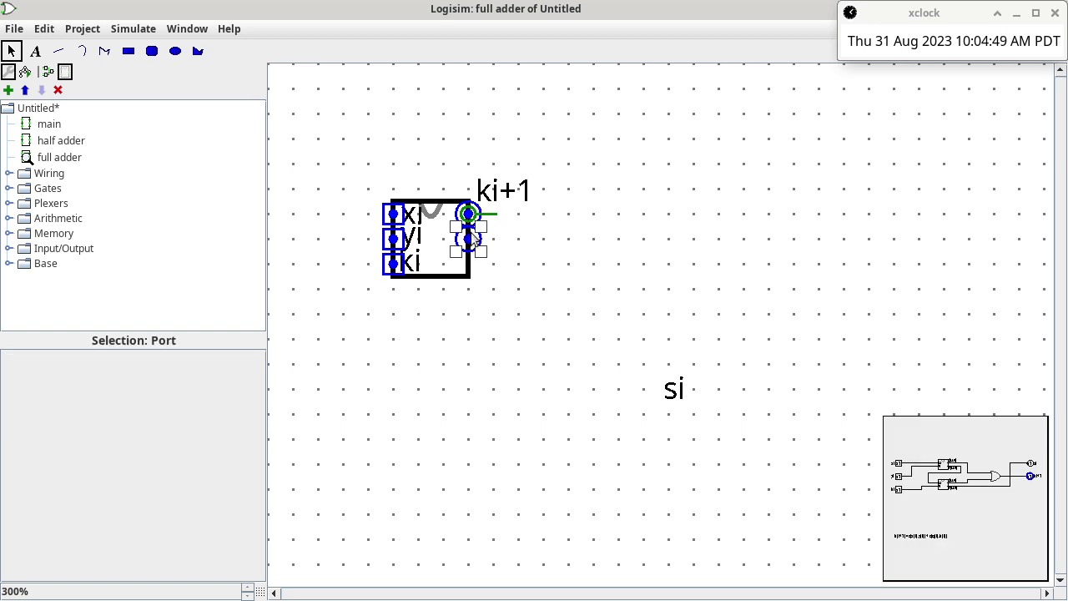
left_click(551, 193)
left_click_drag(511, 200, 512, 270)
left_click_drag(675, 398, 492, 206)
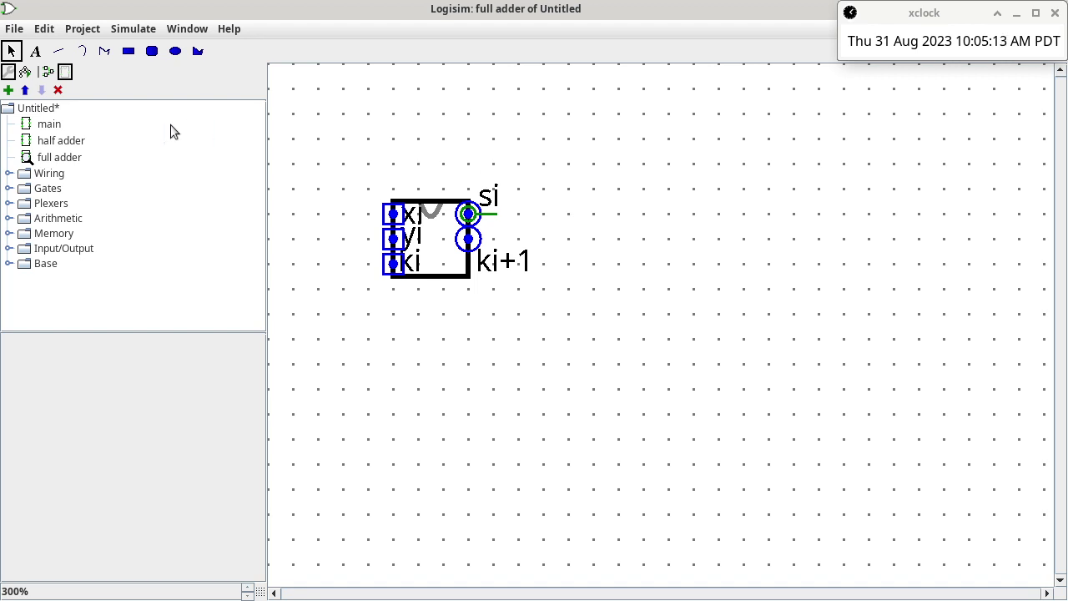
Open the main circuit and place an input pin labelled x with 3 data bits.
left_click(43, 125)
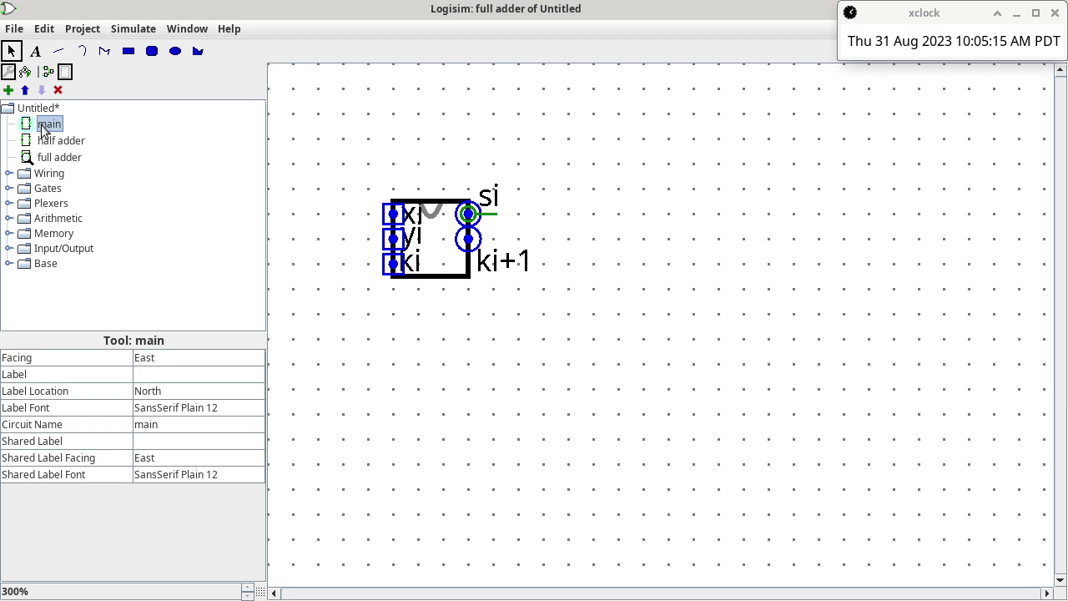
double_click(44, 126)
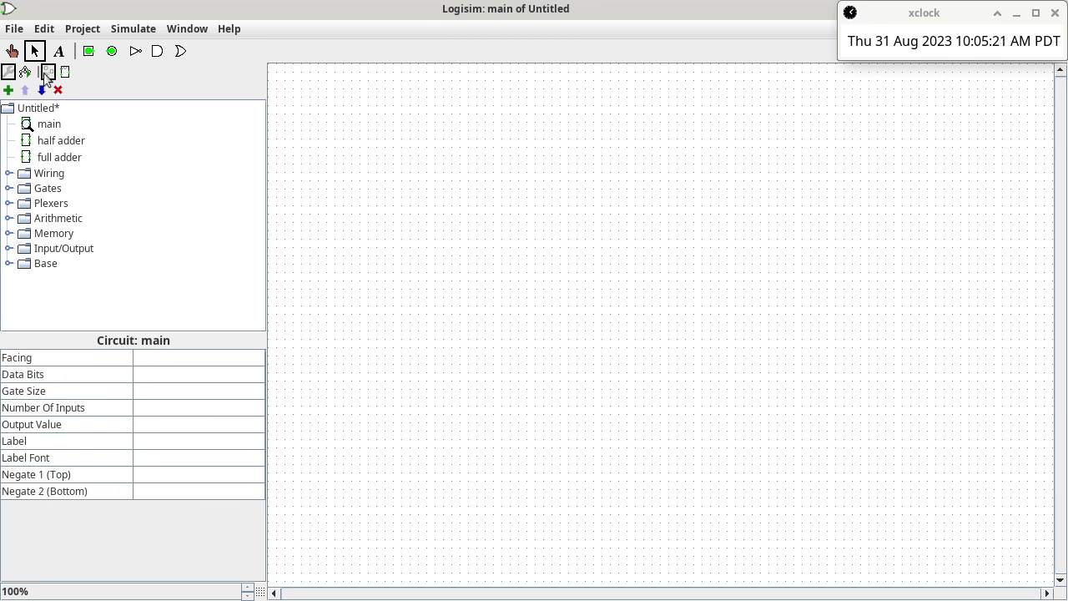
left_click(88, 52)
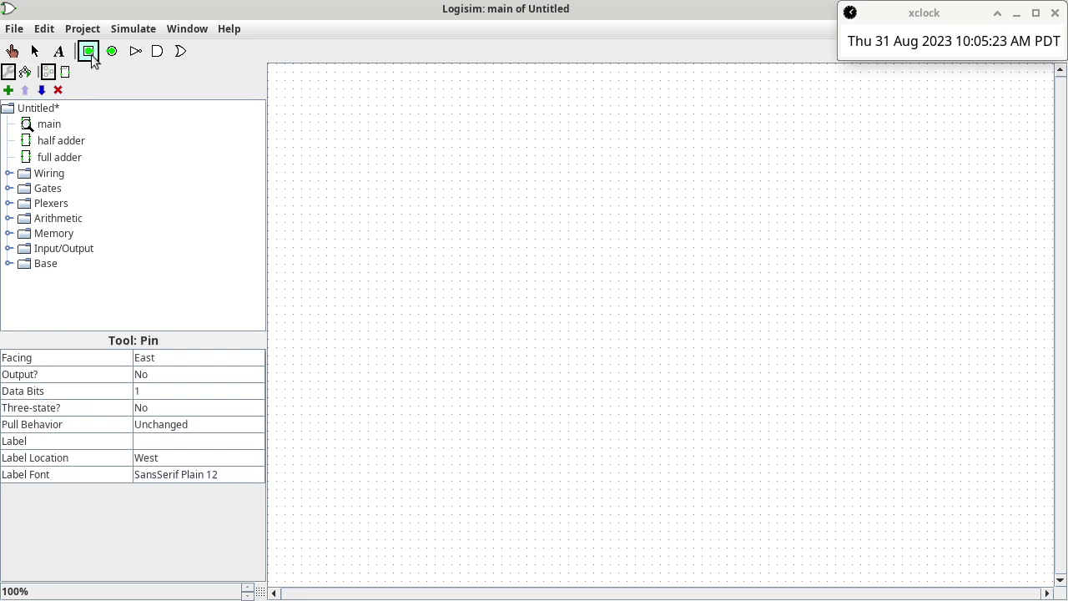
left_click(412, 147)
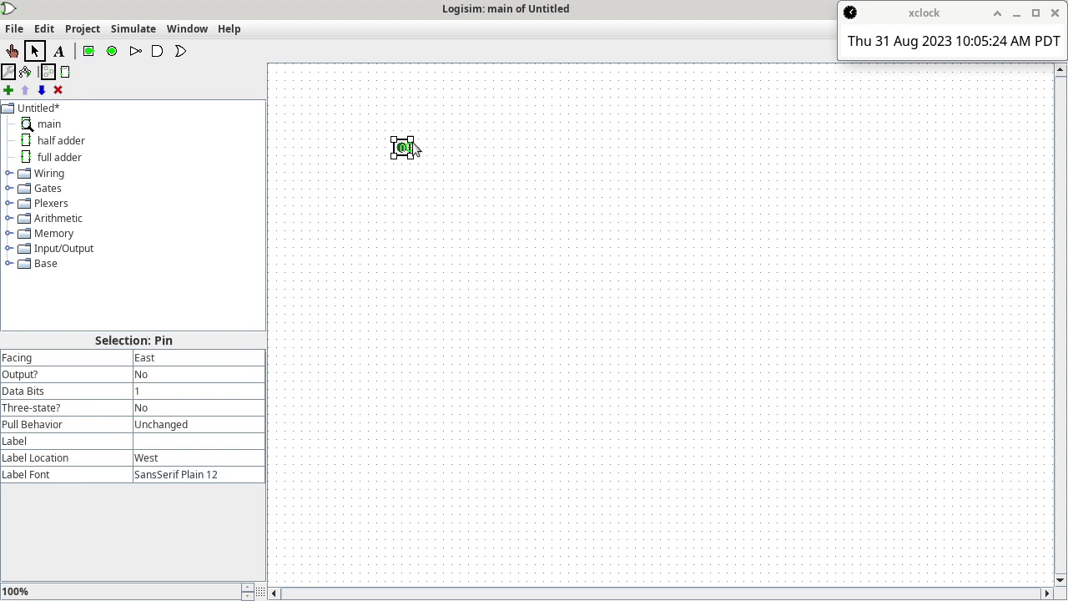
left_click(201, 441)
type("x")
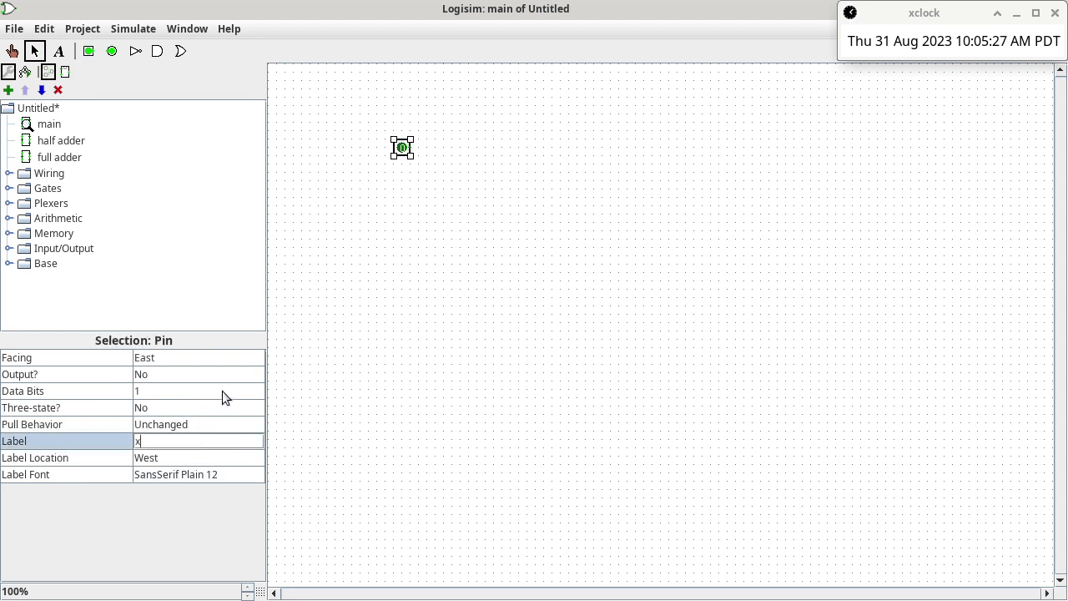
left_click(222, 390)
left_click(219, 444)
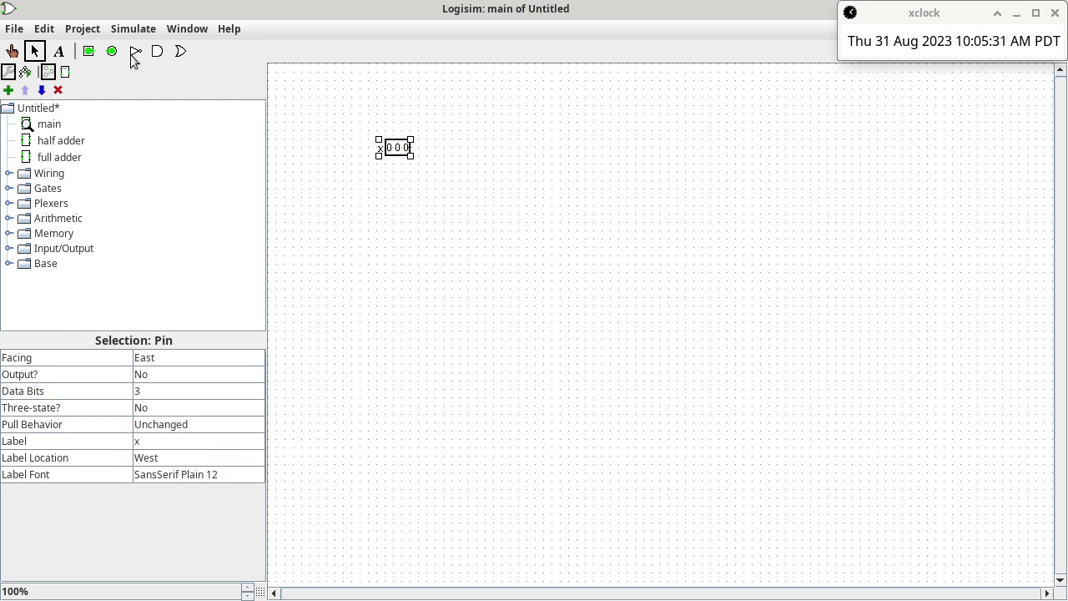
Duplicate the x input pin, place the copy directly below it and label it y.
key("ctrl+d")
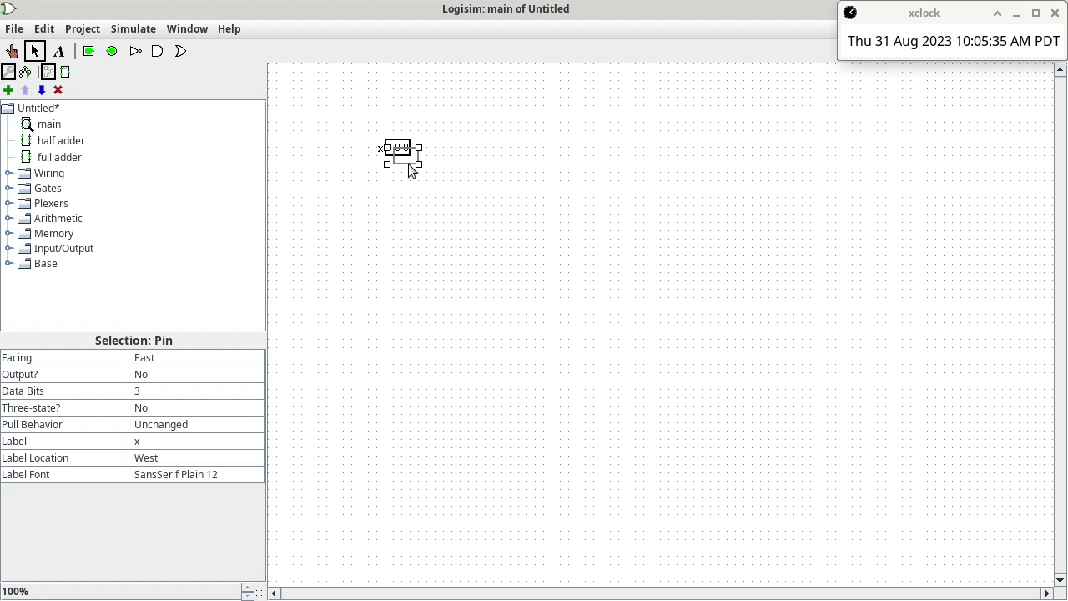
left_click(406, 170)
left_click_drag(404, 170, 400, 189)
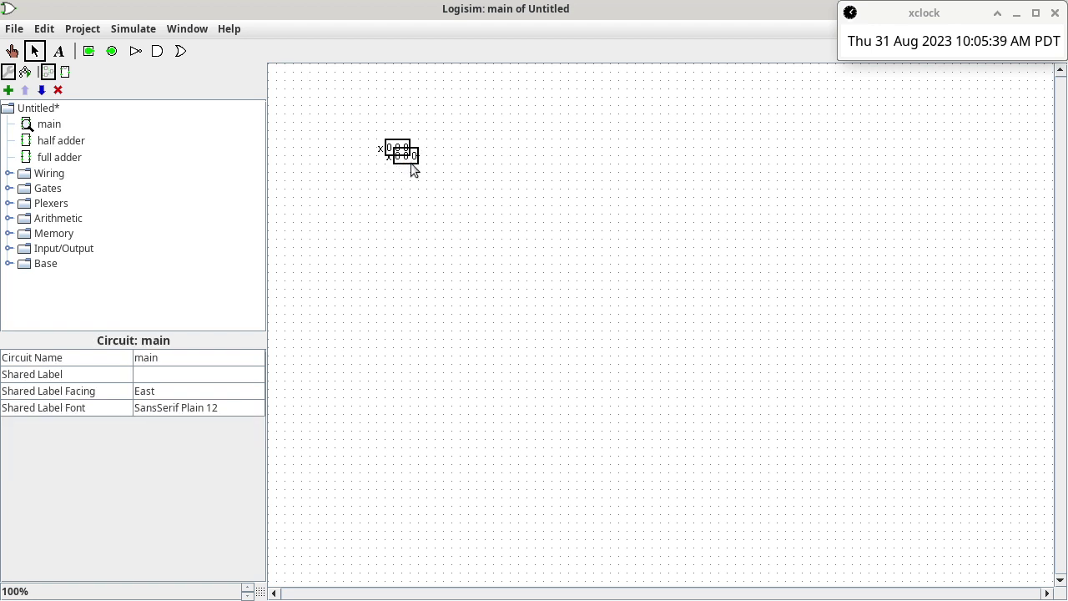
left_click(411, 163)
left_click_drag(411, 162, 406, 220)
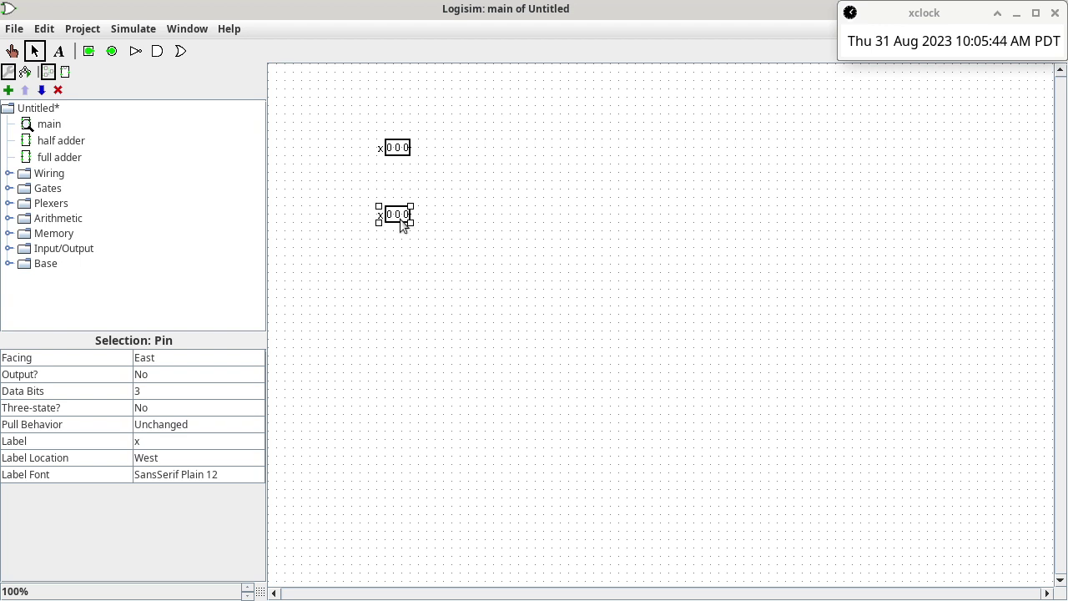
left_click(228, 437)
type("y")
key("Return")
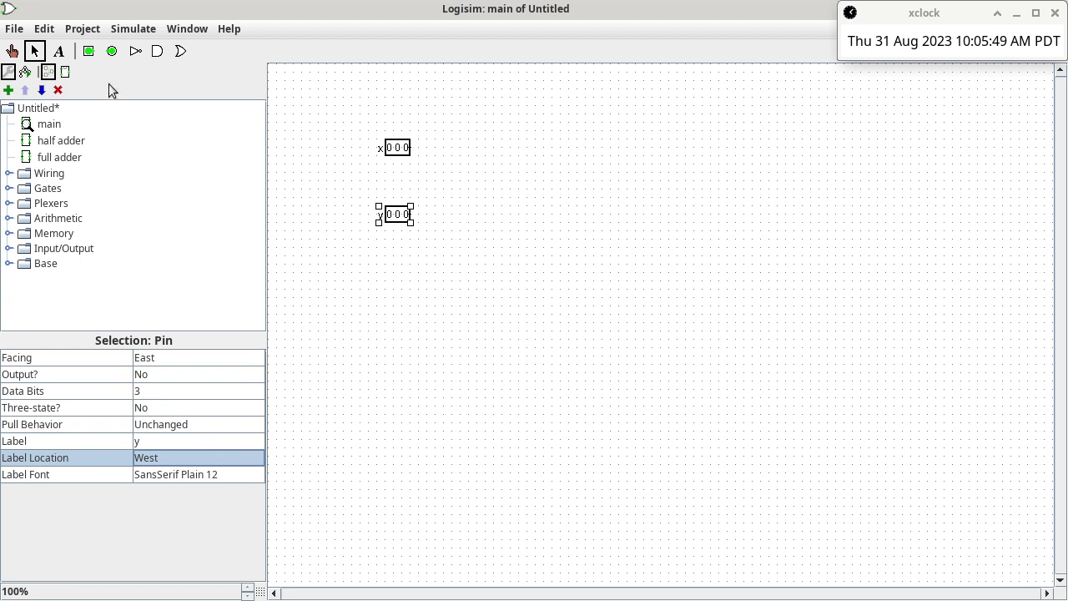
Place a 1-bit input pin below y and label it kin.
left_click(89, 54)
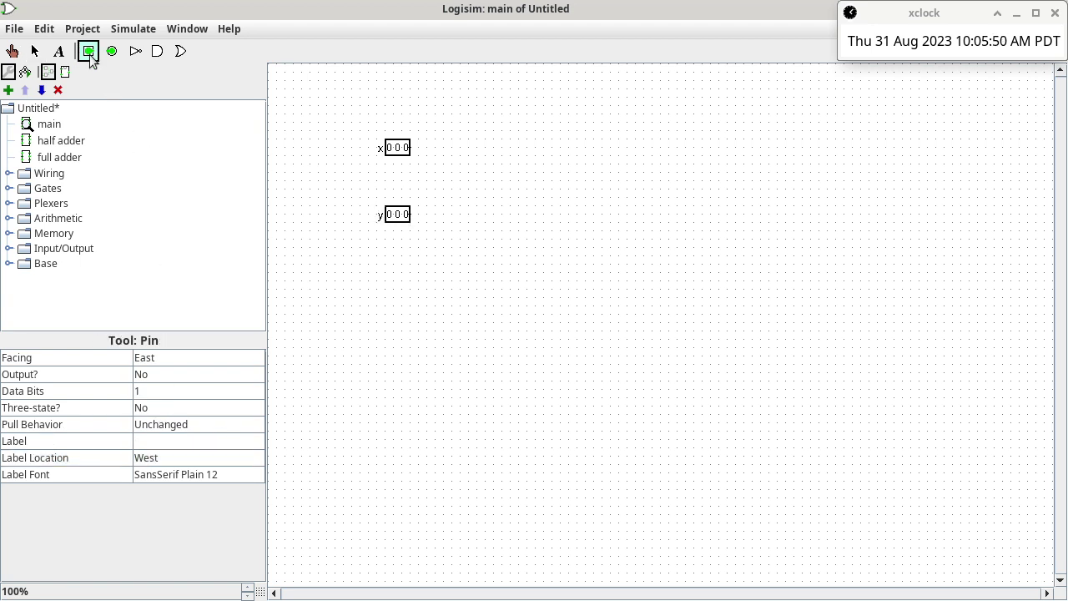
left_click(411, 265)
left_click(171, 440)
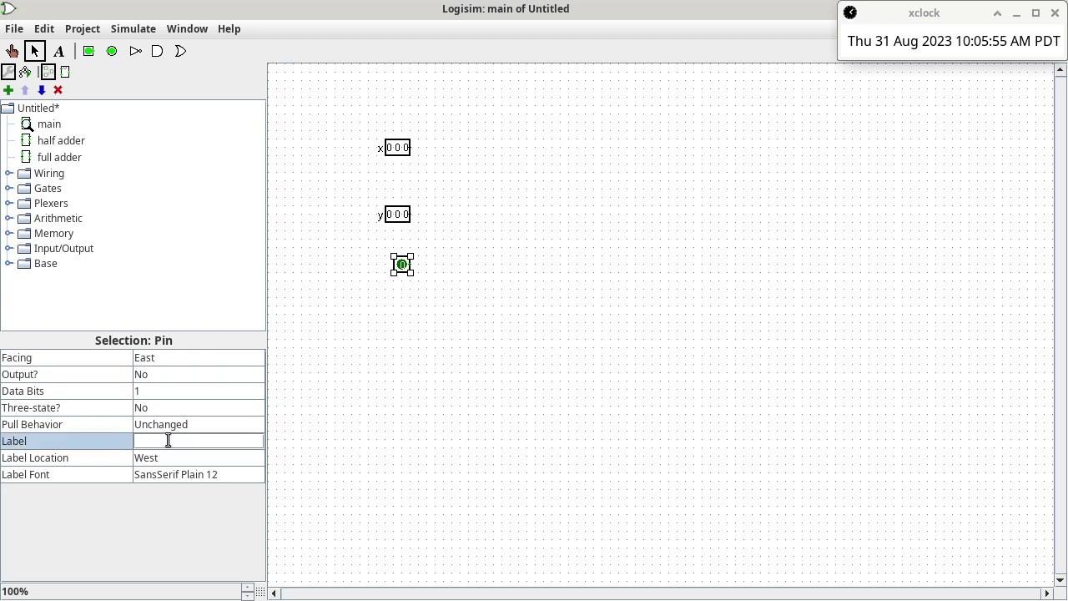
type("kin")
key("Return")
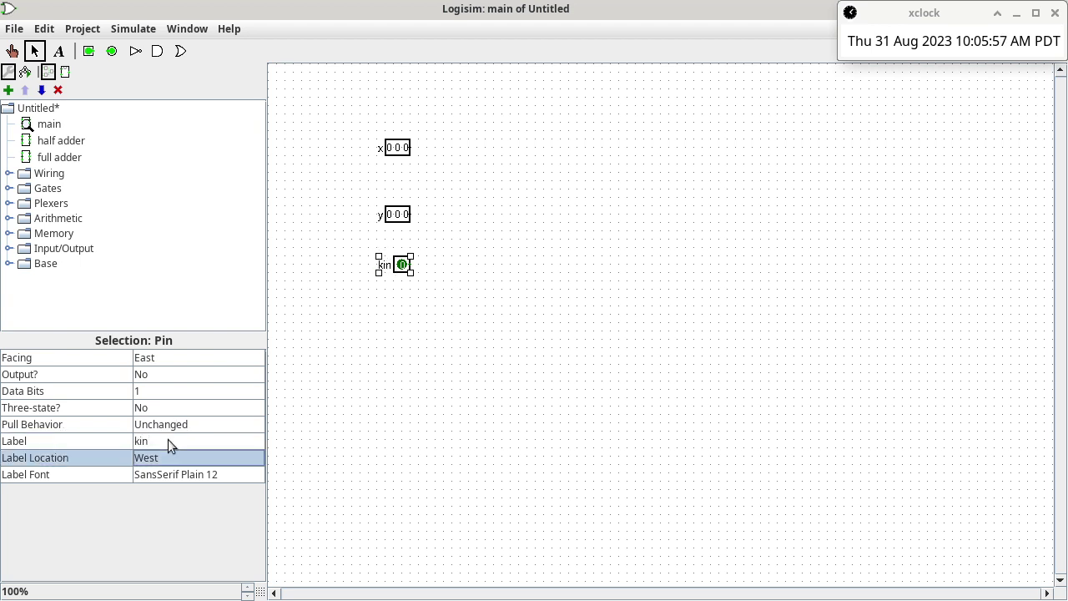
left_click(420, 405)
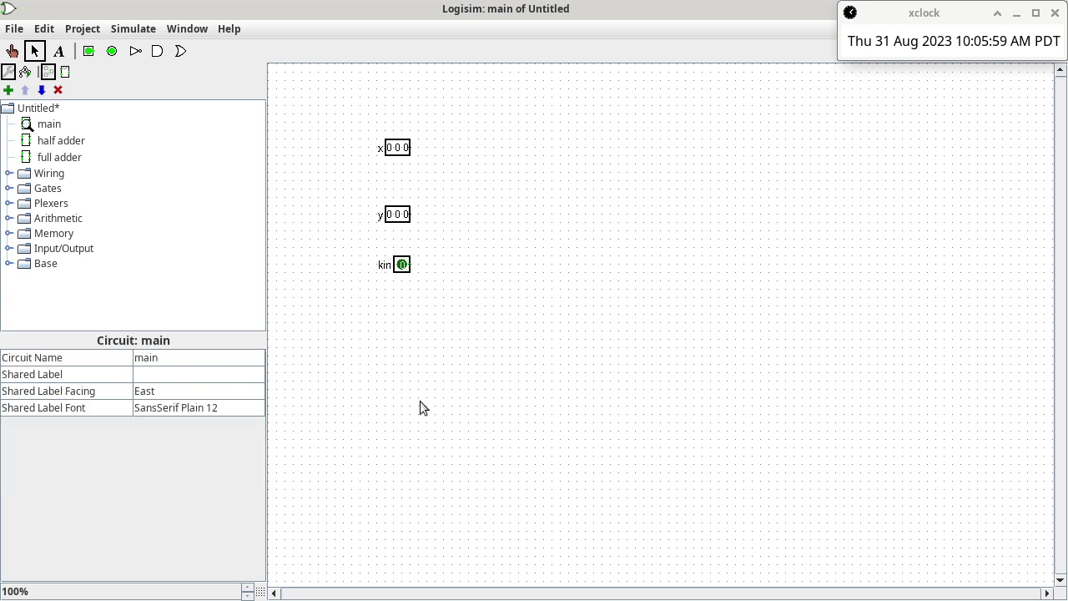
Place an output pin across the canvas from the x input and label it s.
left_click(111, 50)
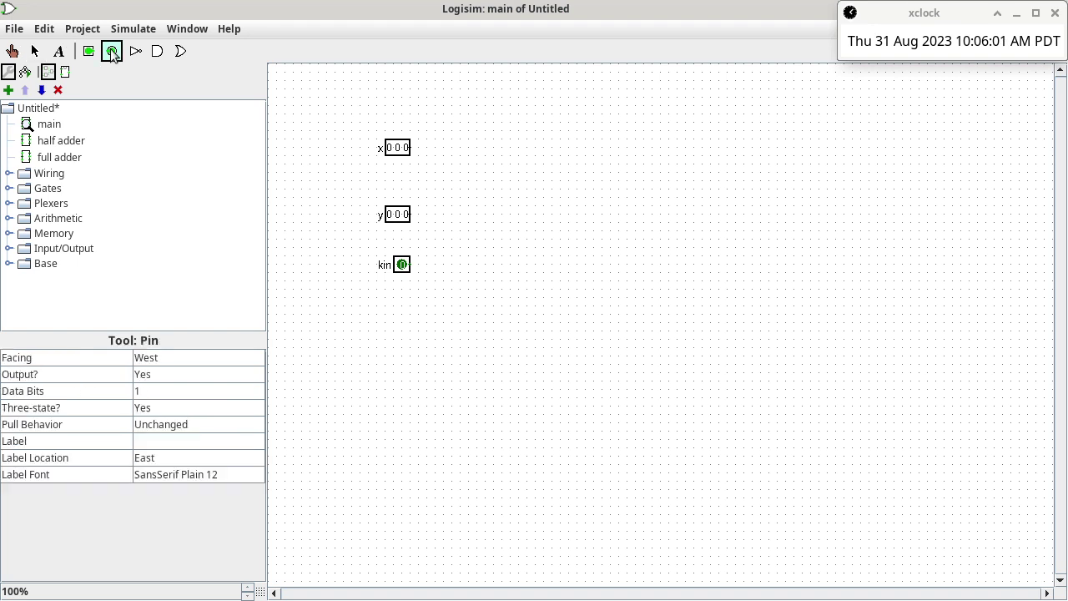
left_click(790, 157)
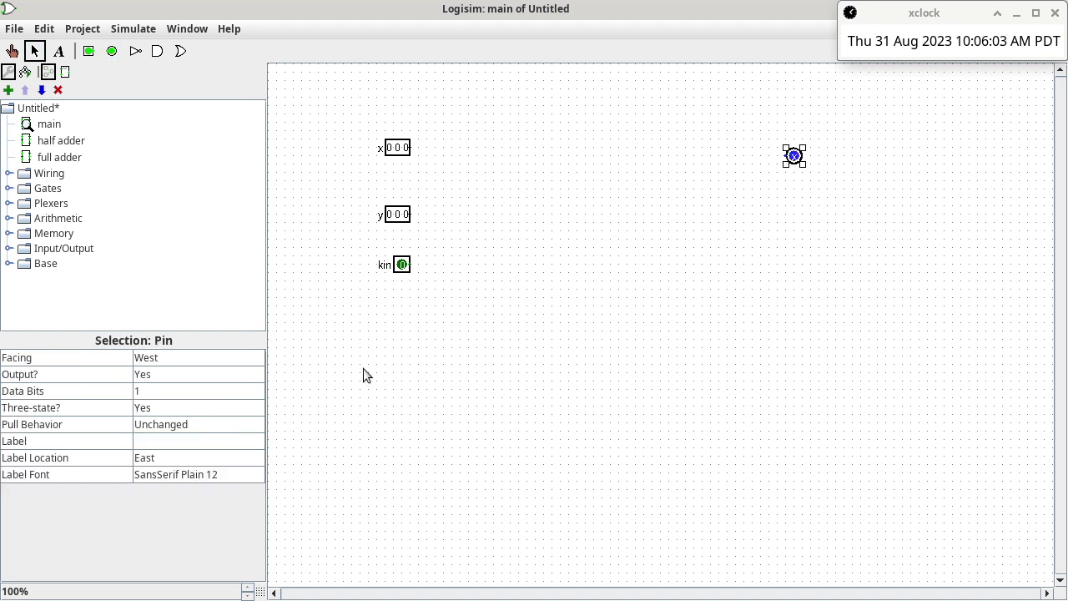
left_click(242, 440)
type("s")
key("Return")
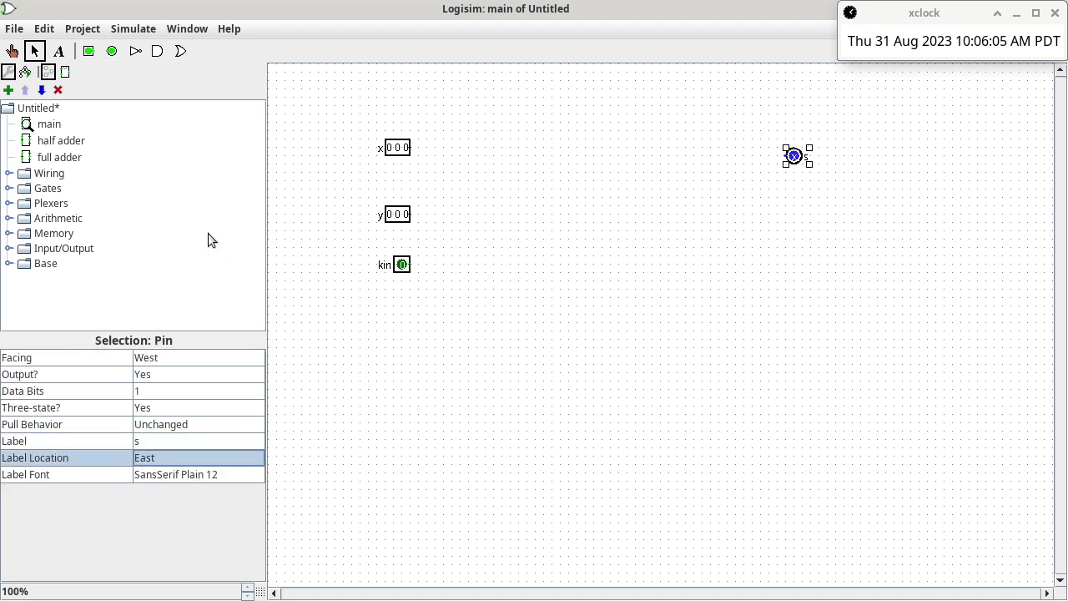
Place a second output pin below s and label it kout.
left_click(112, 52)
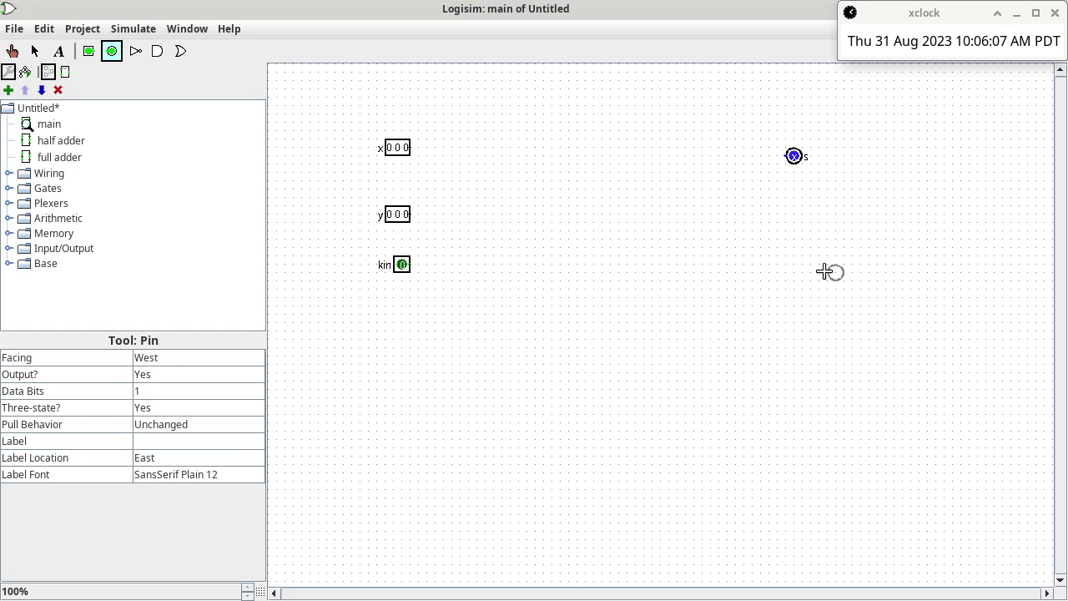
left_click(788, 220)
left_click(180, 442)
type("k")
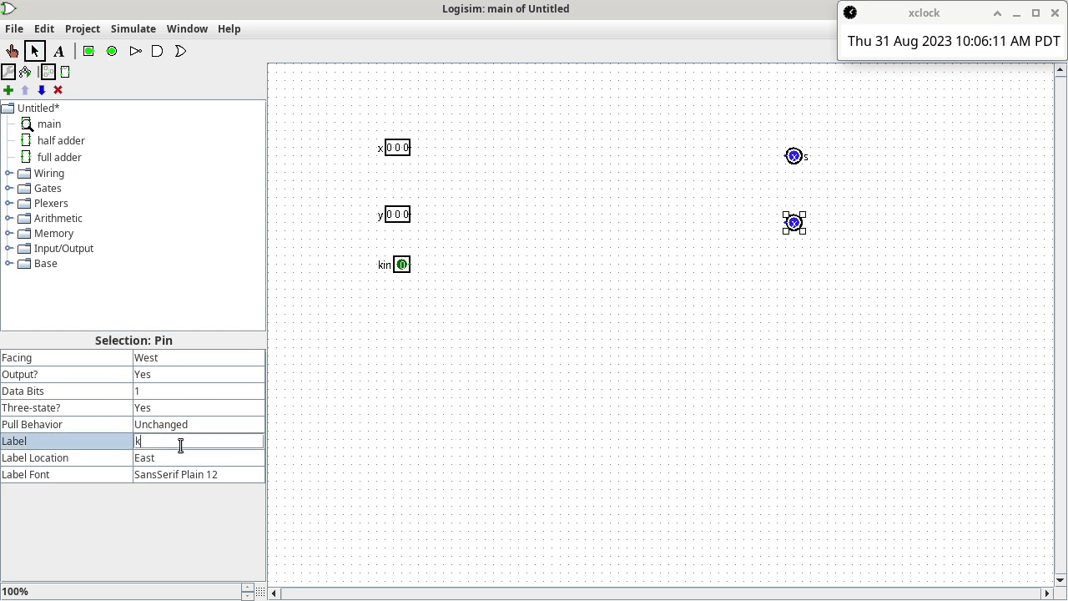
type("out")
left_click(181, 456)
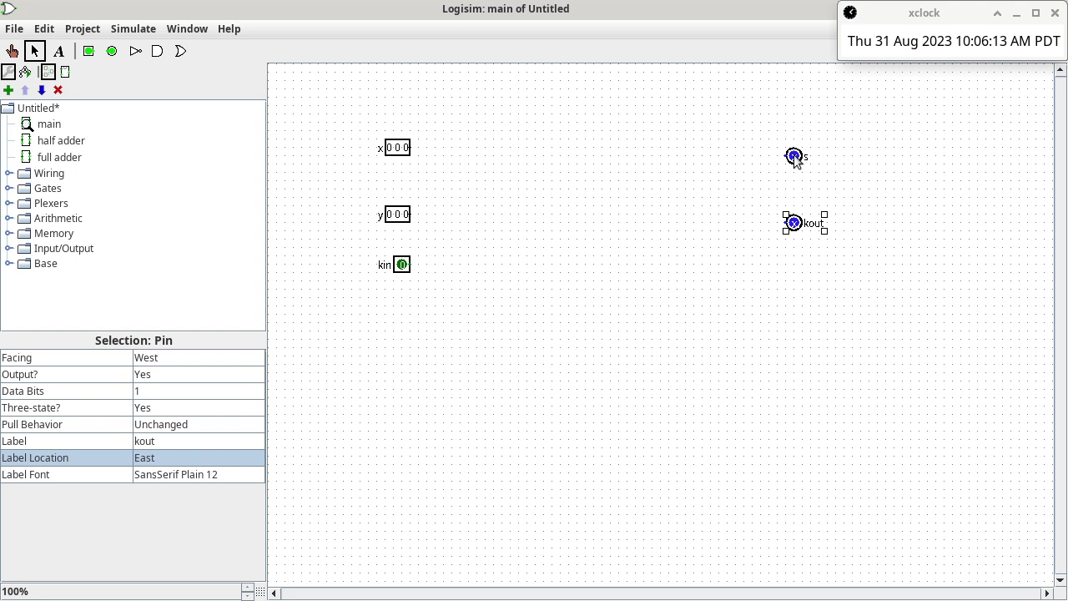
Set the s output pin's data bits to 3.
left_click(794, 156)
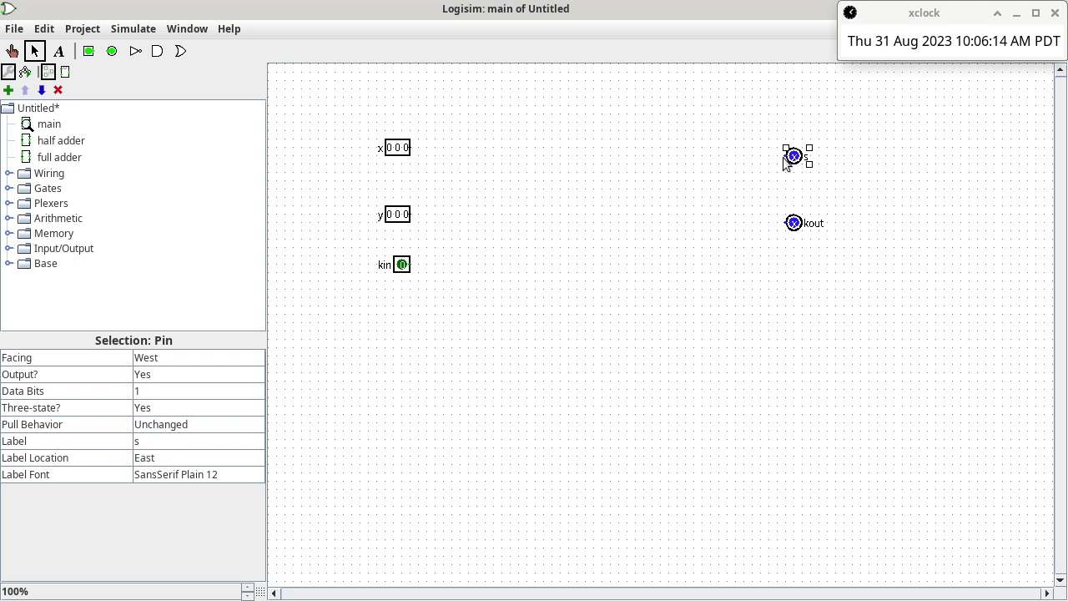
left_click(186, 387)
left_click(182, 441)
left_click(496, 329)
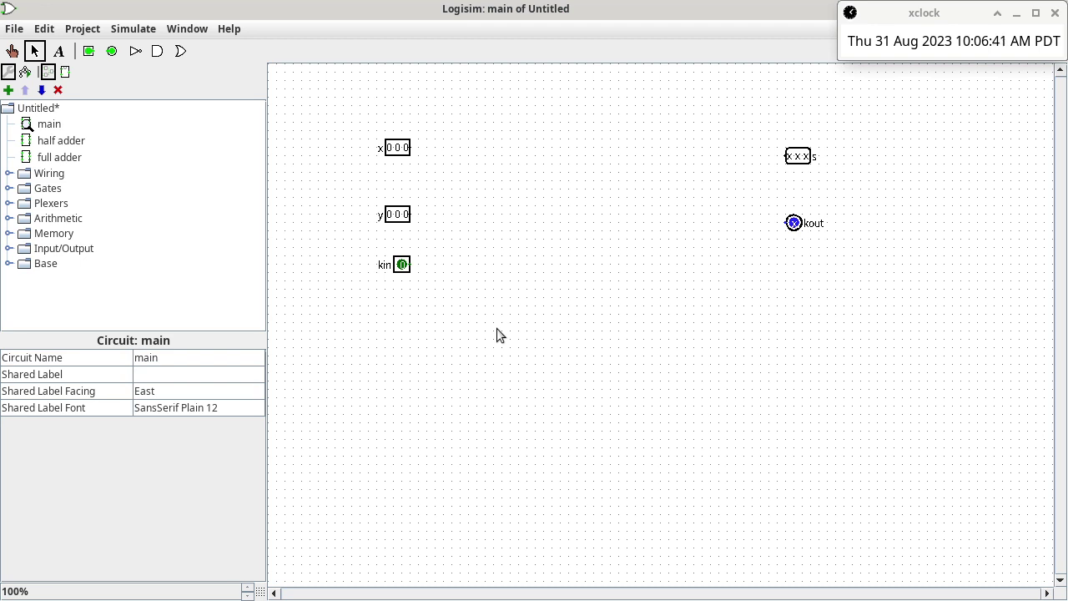
Place a full adder subcircuit between the input and output pins and duplicate it twice, stacking the copies vertically below it.
left_click(60, 160)
left_click(601, 127)
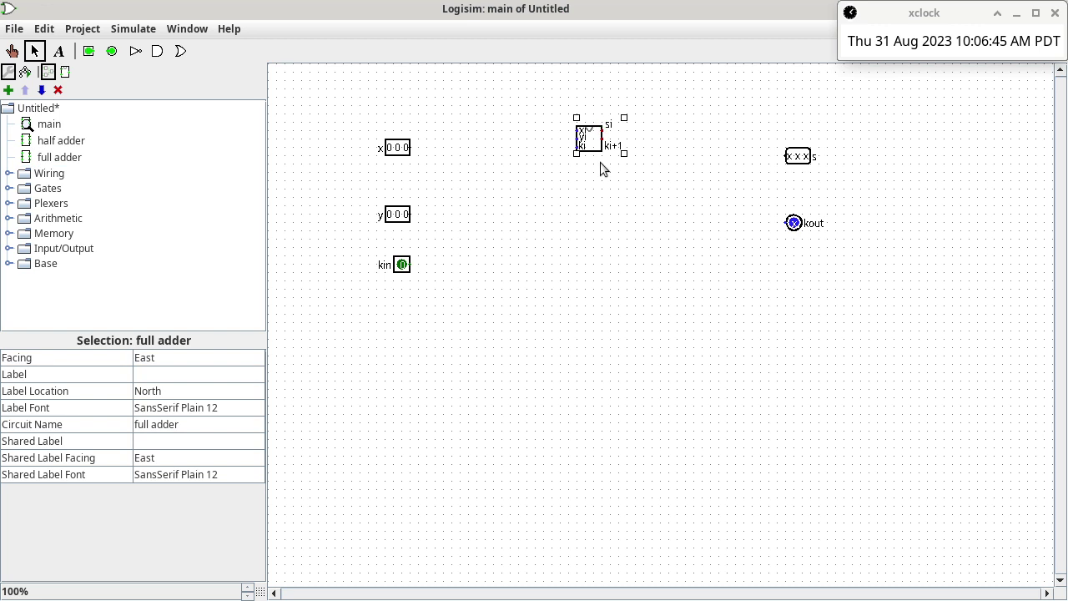
key("ctrl+d")
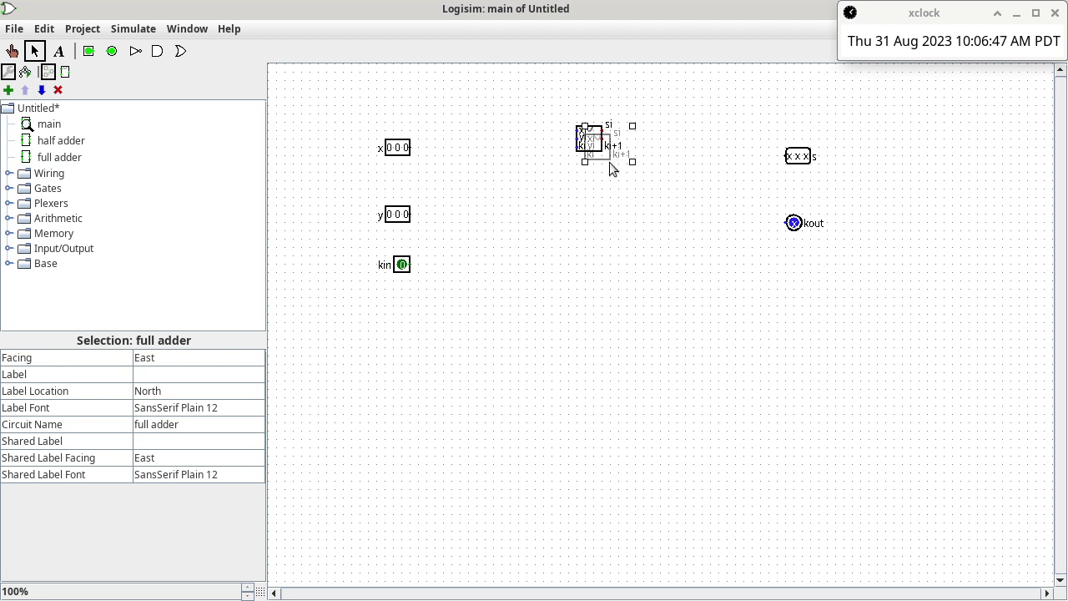
left_click_drag(609, 164, 599, 199)
key("ctrl+d")
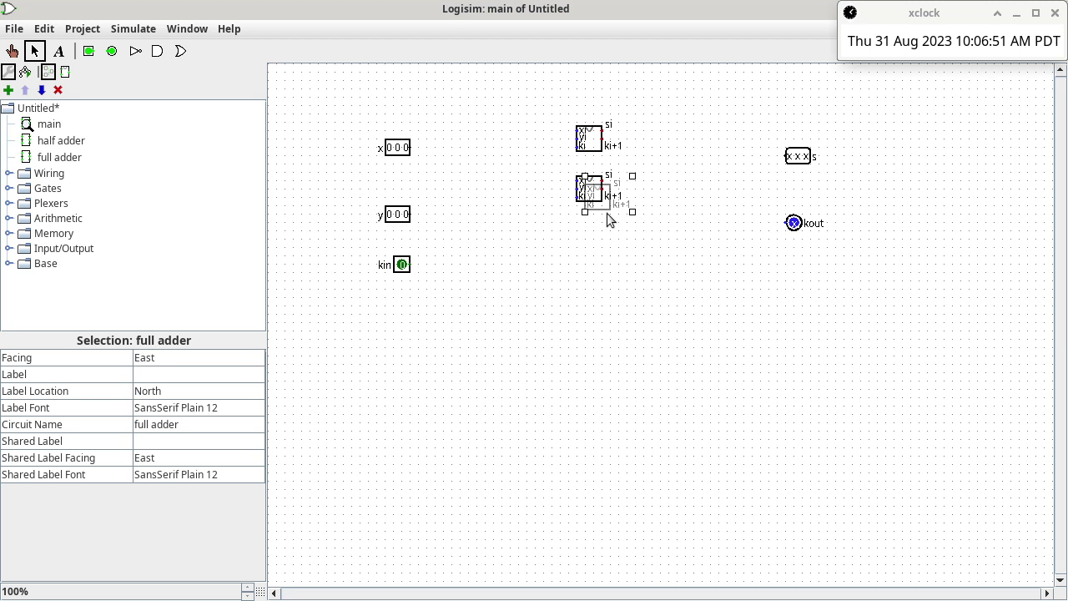
left_click_drag(607, 210, 600, 248)
left_click(748, 327)
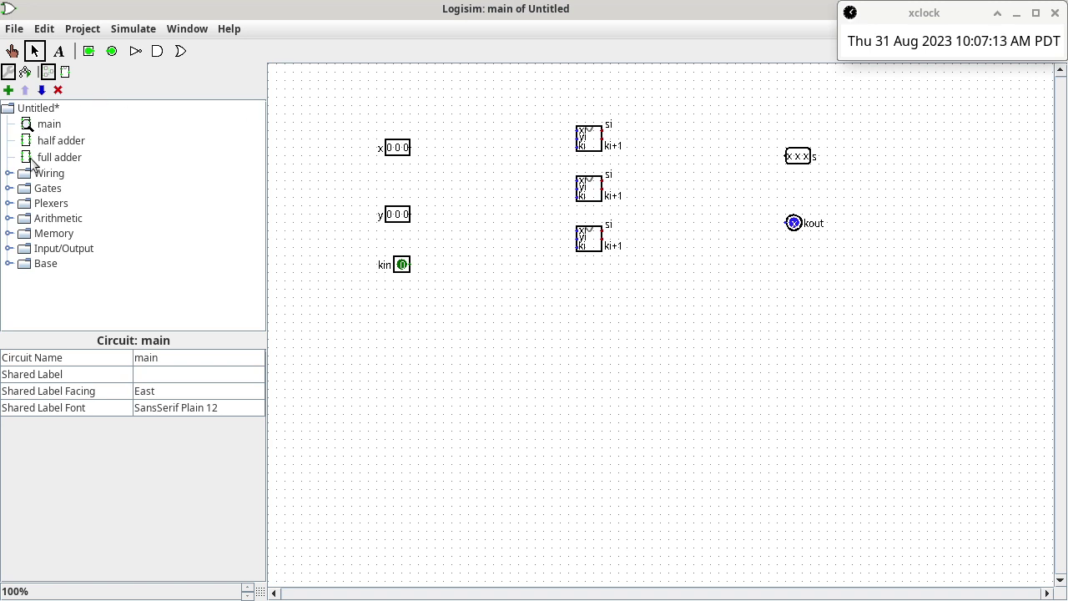
Place a splitter between the x input and the full adders and set its bit width in to 3.
left_click(9, 174)
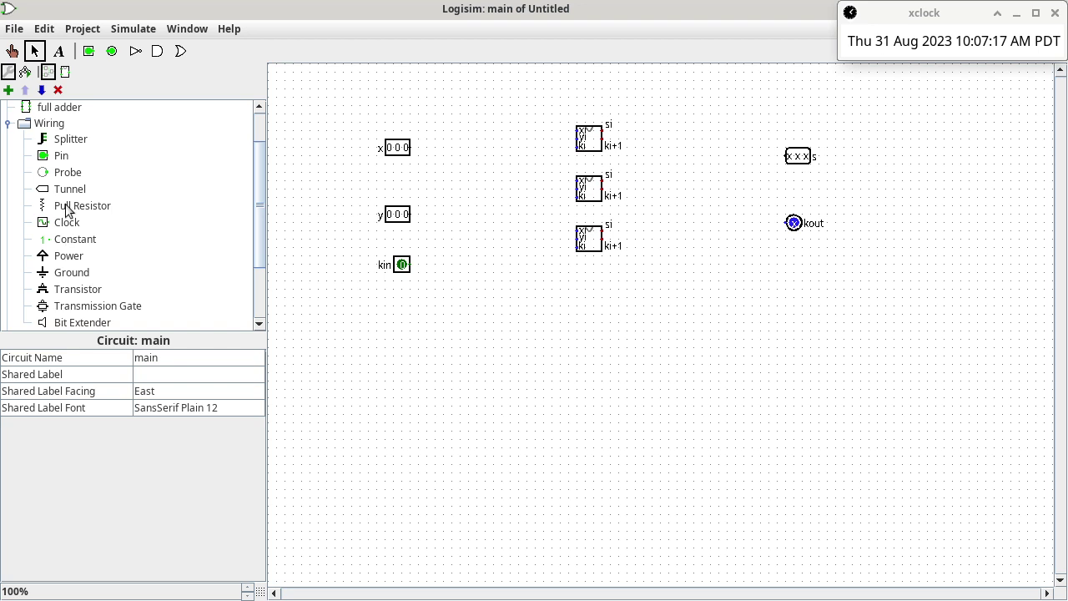
left_click(72, 141)
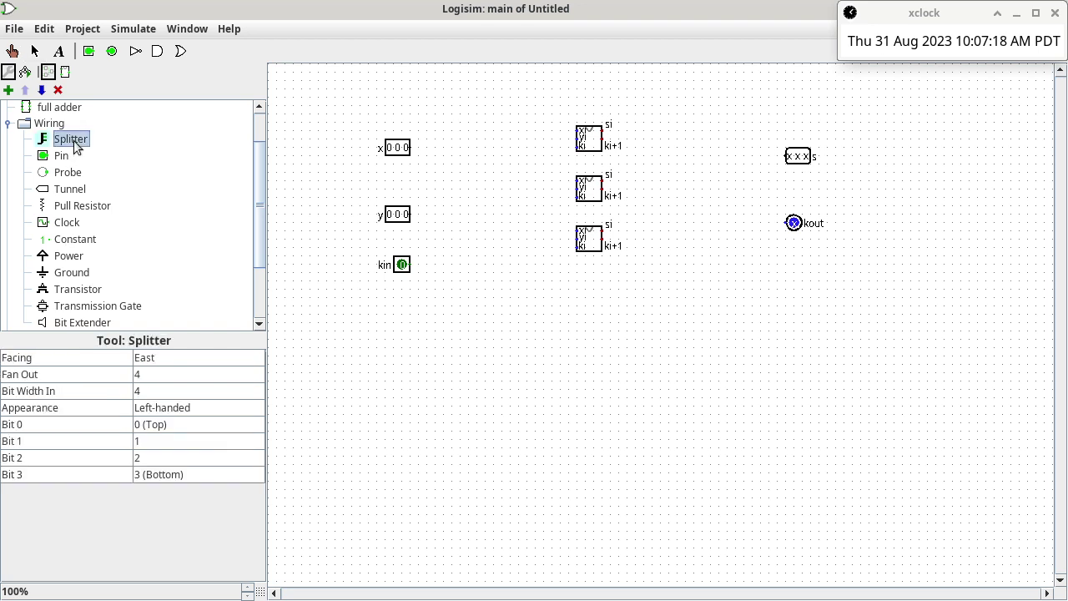
left_click(467, 145)
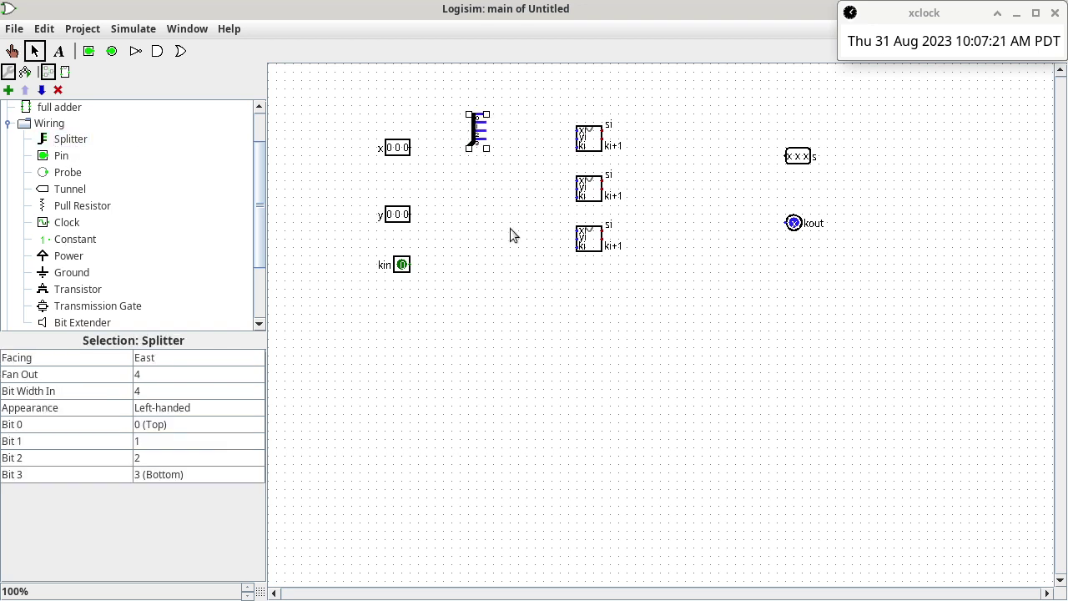
left_click(223, 392)
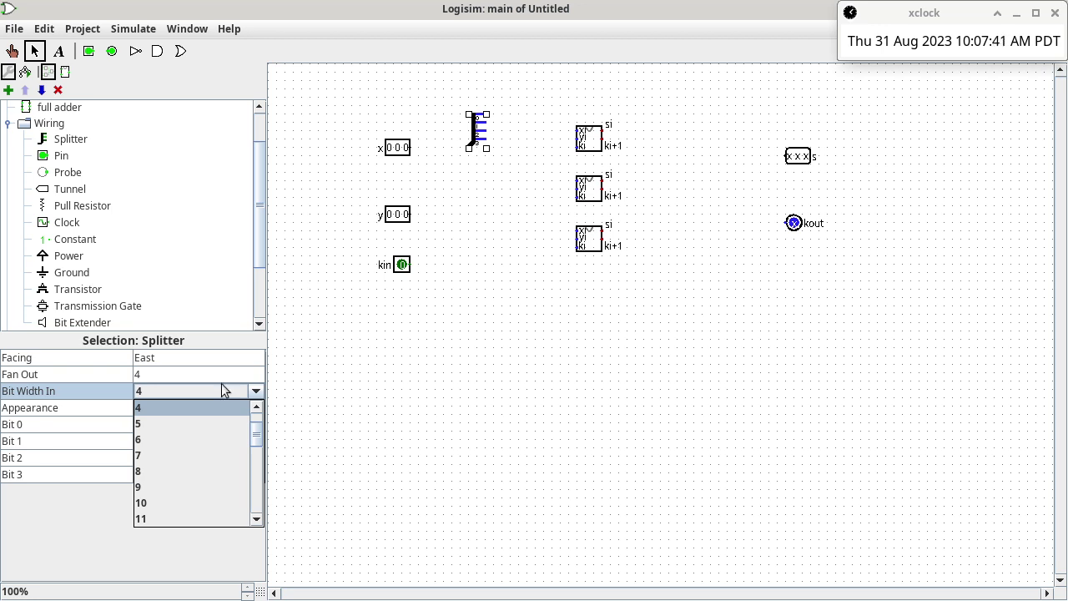
scroll(219, 420, "up", 3)
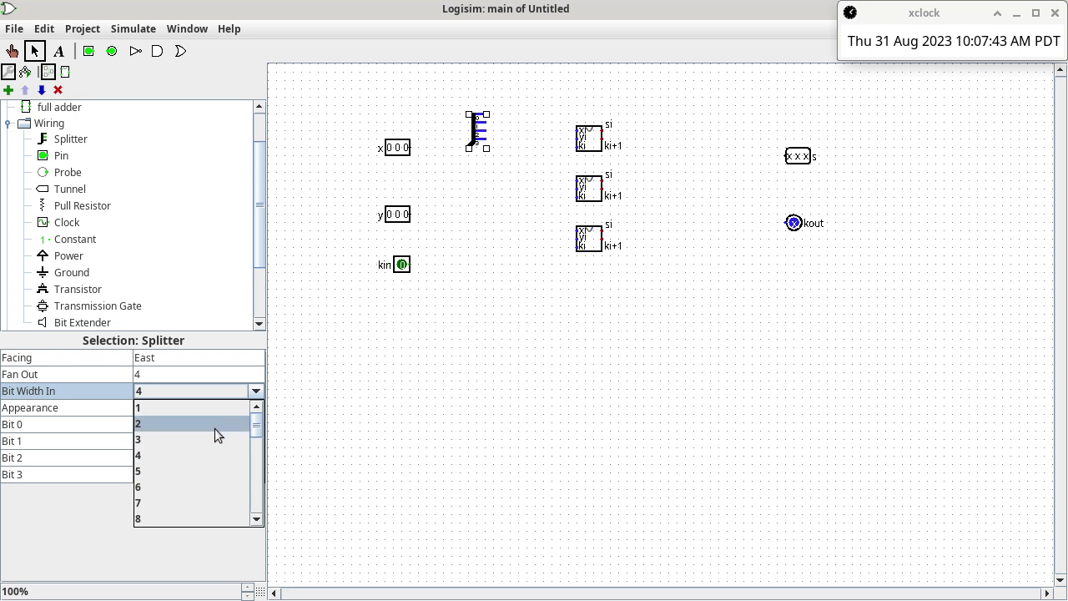
left_click(214, 434)
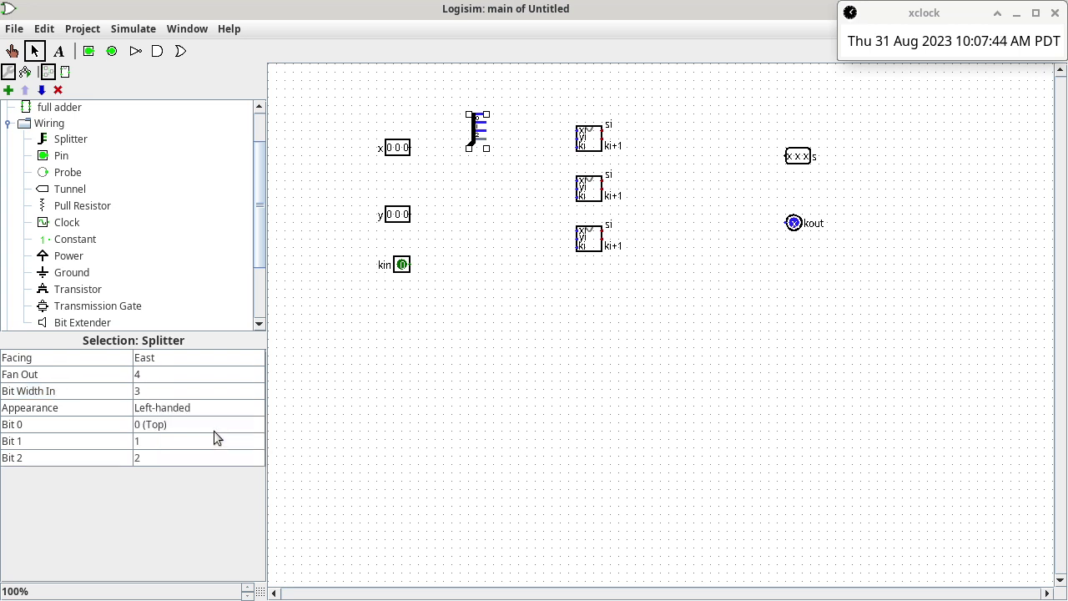
Set the splitter's fan out to 3, move it closer to the x input and wire its combined end to that pin.
left_click(227, 375)
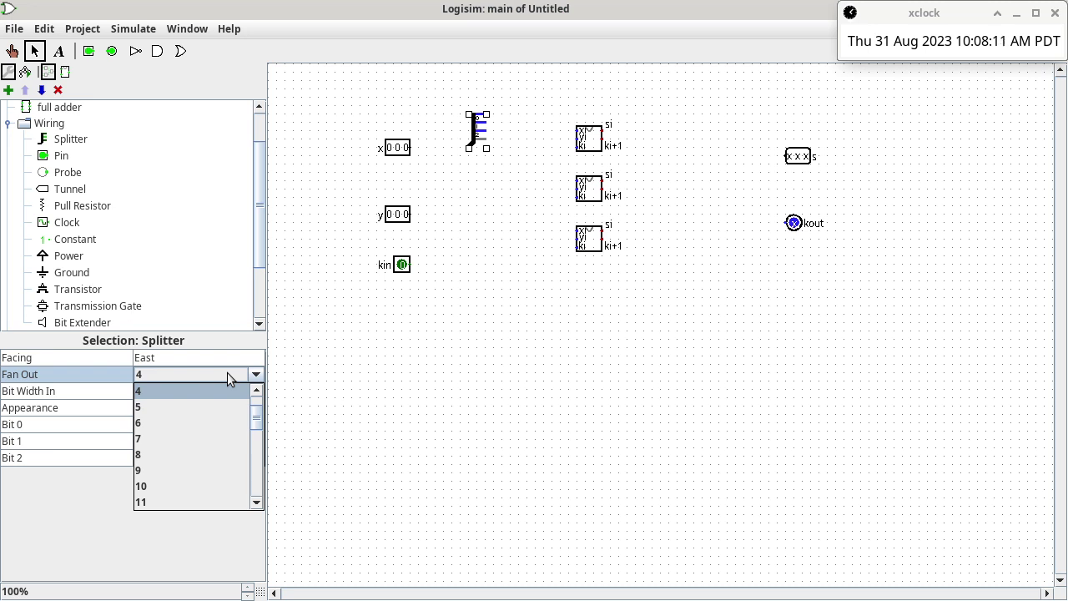
left_click(206, 422)
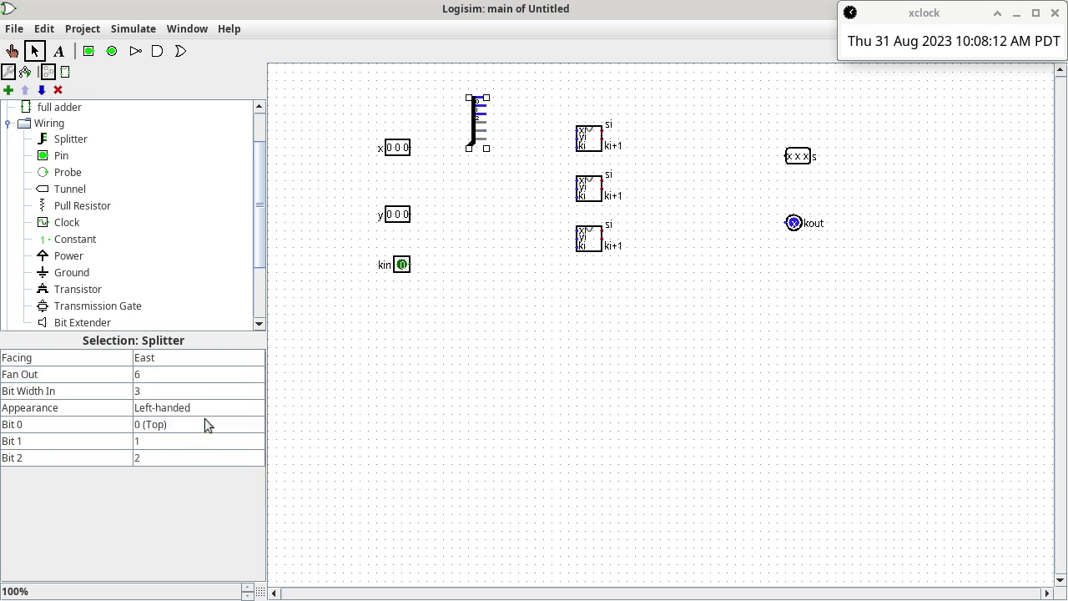
left_click(220, 375)
scroll(216, 472, "up", 2)
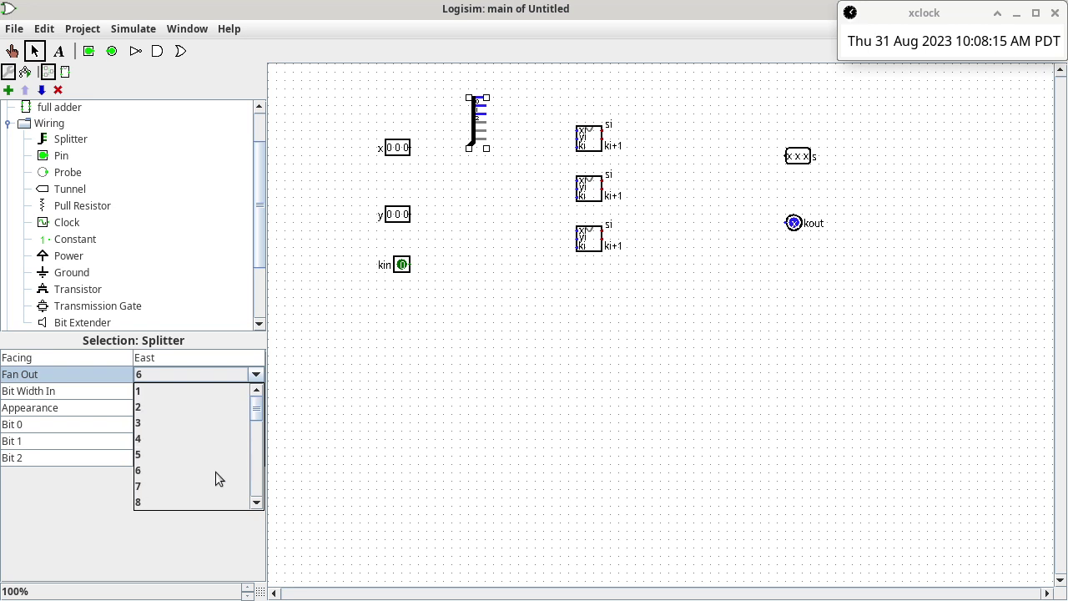
left_click(209, 420)
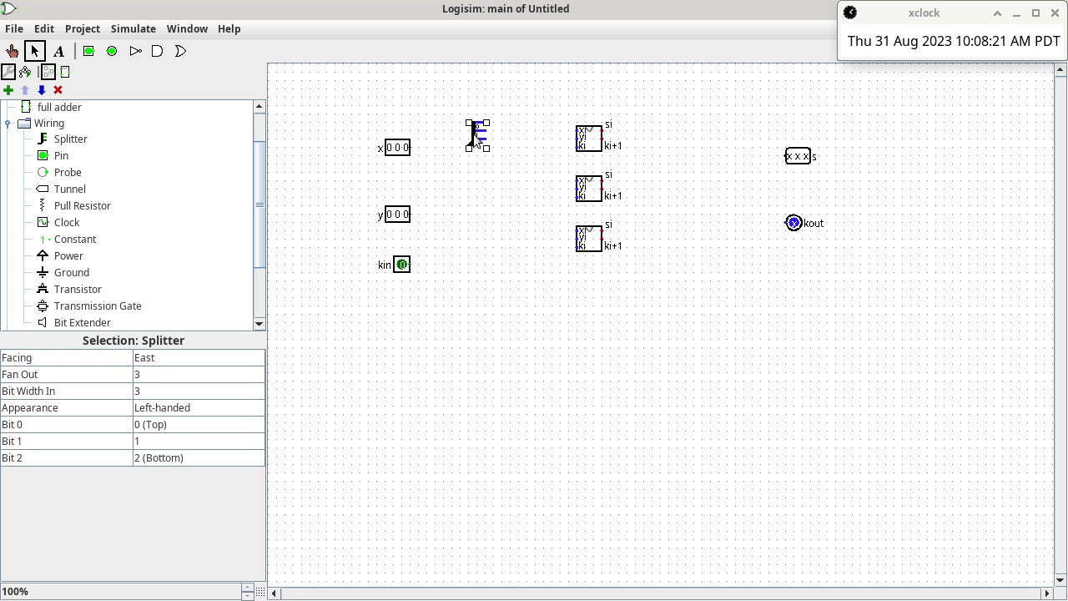
mouse_move(477, 140)
left_mouse_down()
mouse_move(444, 135)
mouse_move(422, 150)
mouse_move(435, 152)
left_mouse_up()
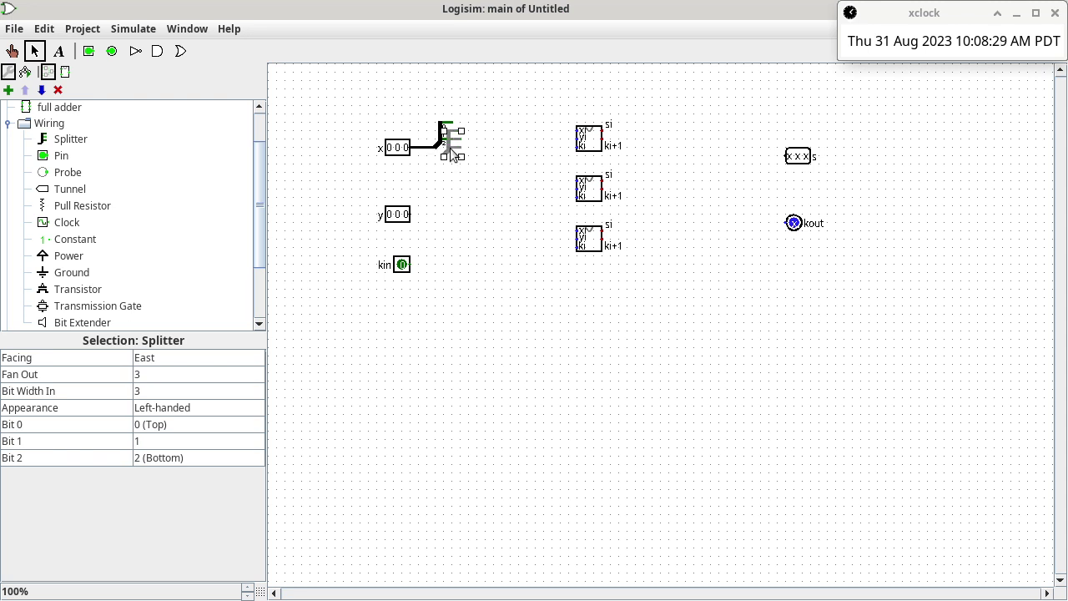
Place a duplicate of the x splitter beside the y input and wire it to that pin.
left_click(451, 155)
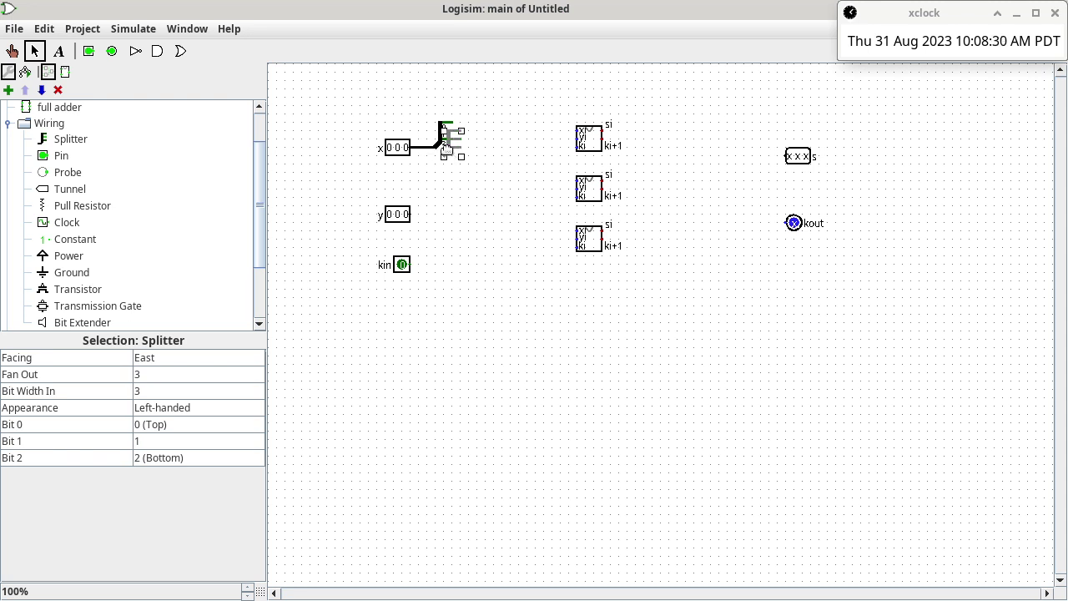
left_click(436, 213)
left_click_drag(412, 215, 434, 214)
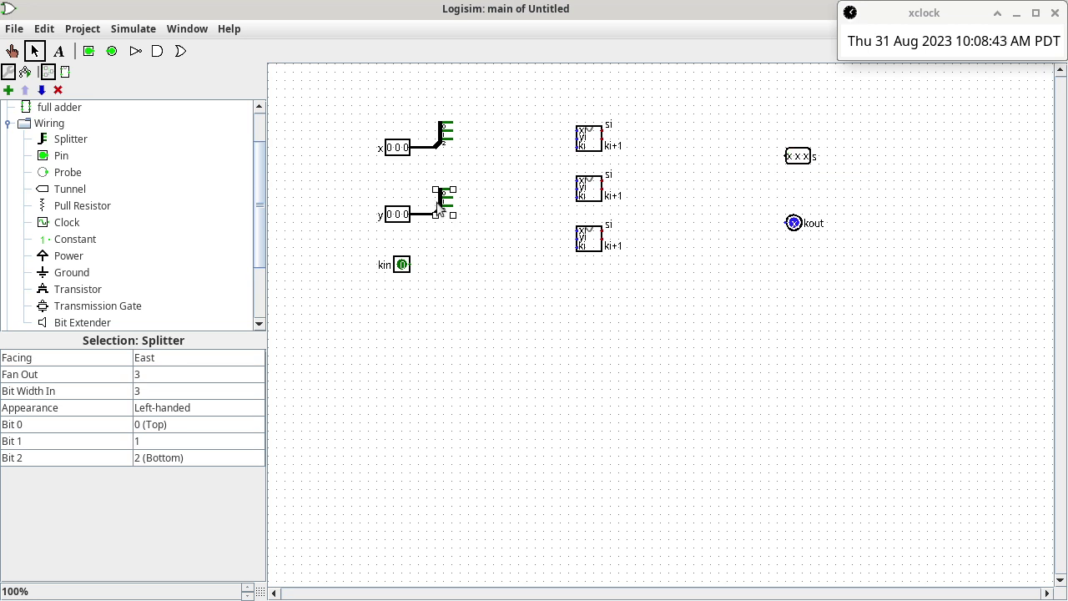
Duplicate the y splitter, set the copy's facing to West, and place and wire it to the s output pin.
left_click_drag(438, 203, 473, 275)
left_click(224, 359)
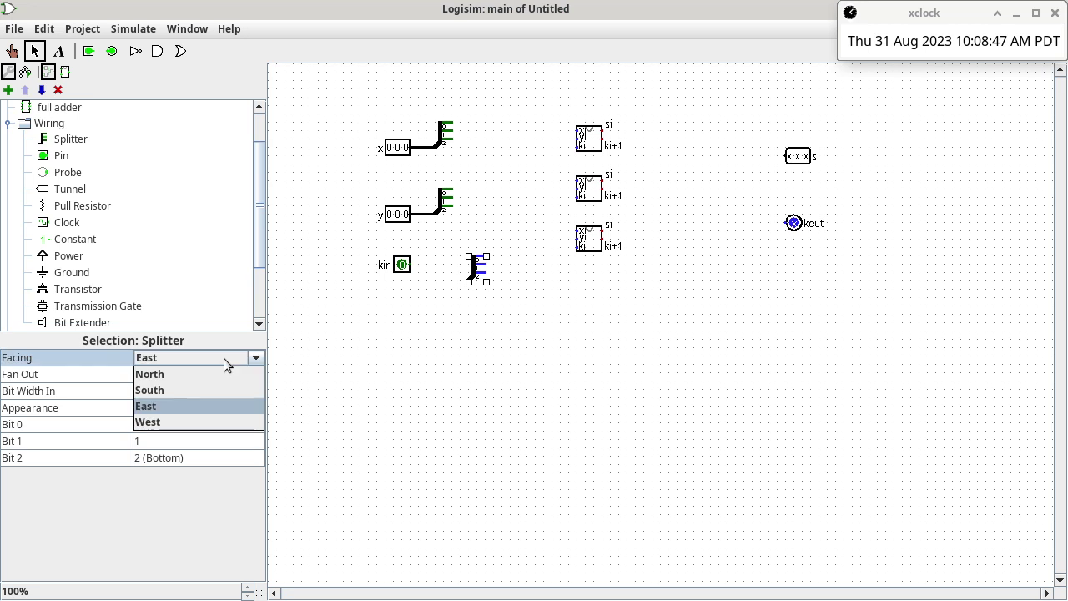
left_click(195, 420)
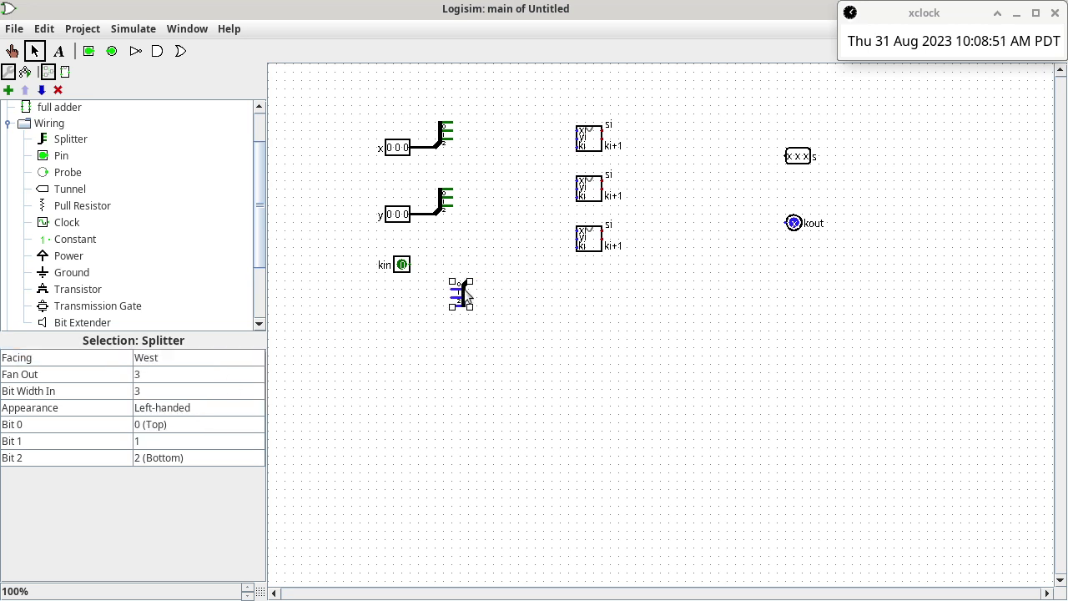
left_click_drag(463, 286, 788, 157)
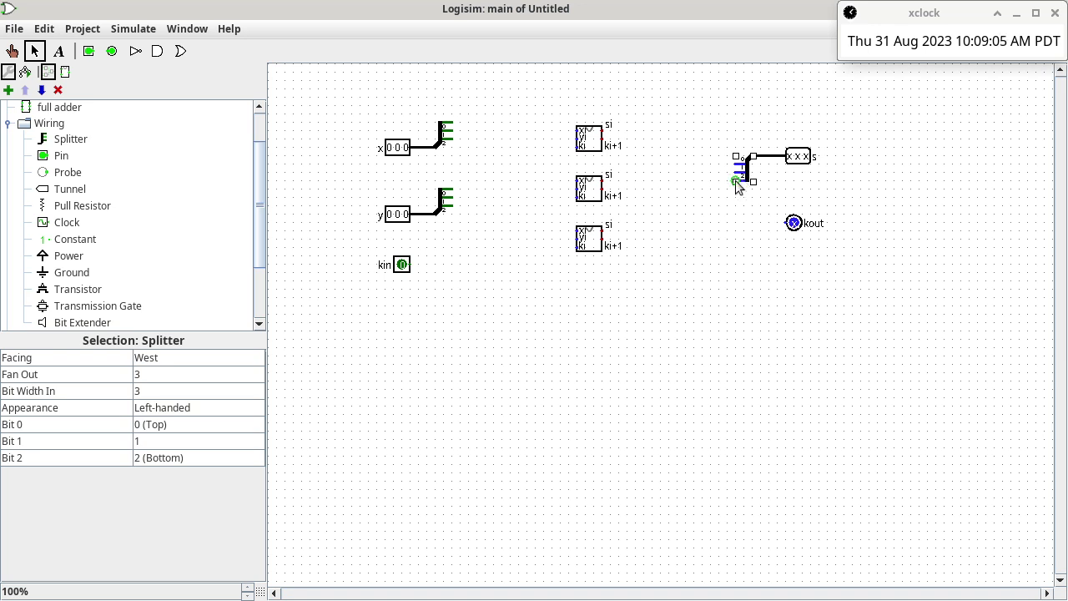
Change the kin input pin's label to k0.
left_click(402, 267)
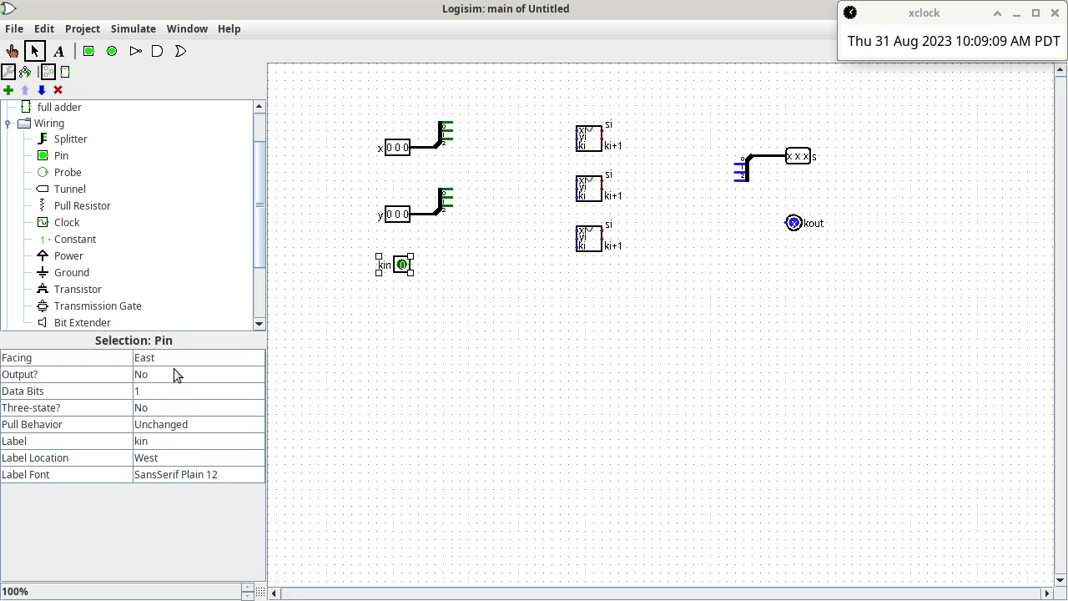
left_click(187, 441)
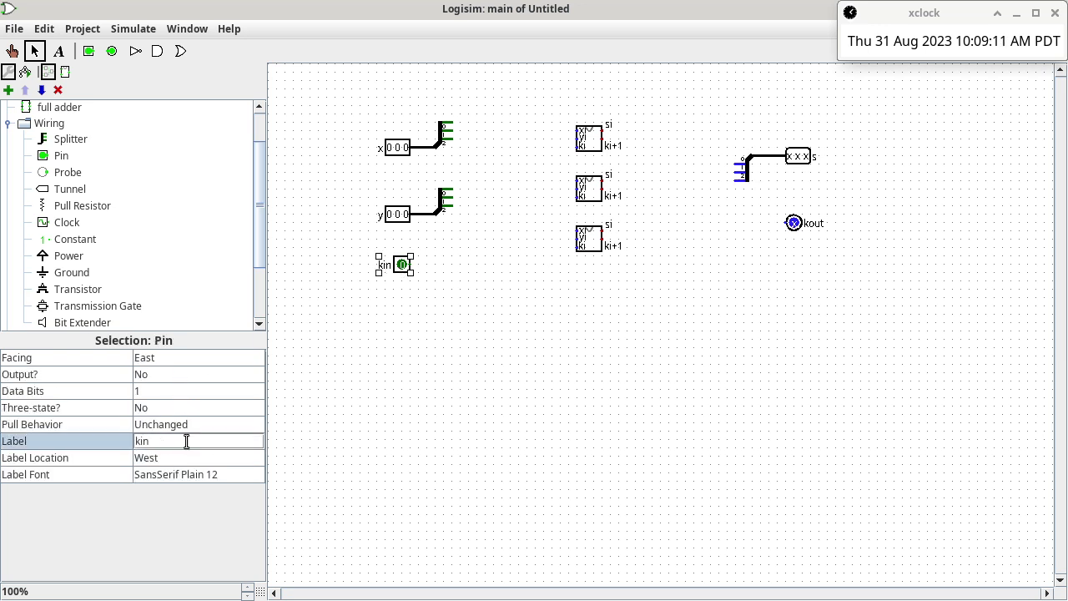
key("BackSpace")
key("BackSpace")
type("0")
key("Return")
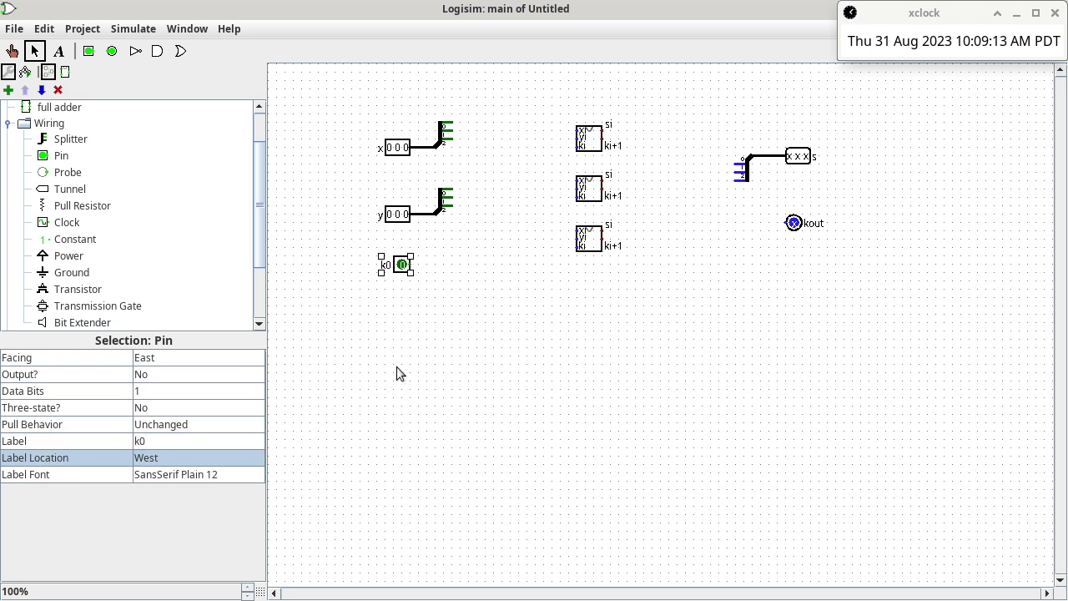
Change the kout output pin's label to k3.
left_click(800, 225)
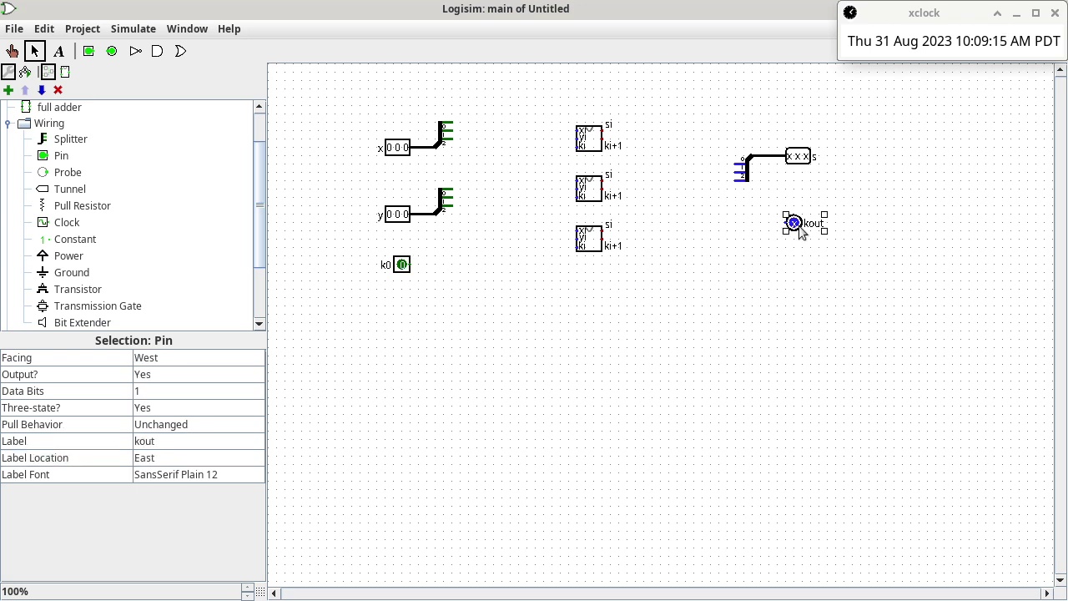
left_click(209, 441)
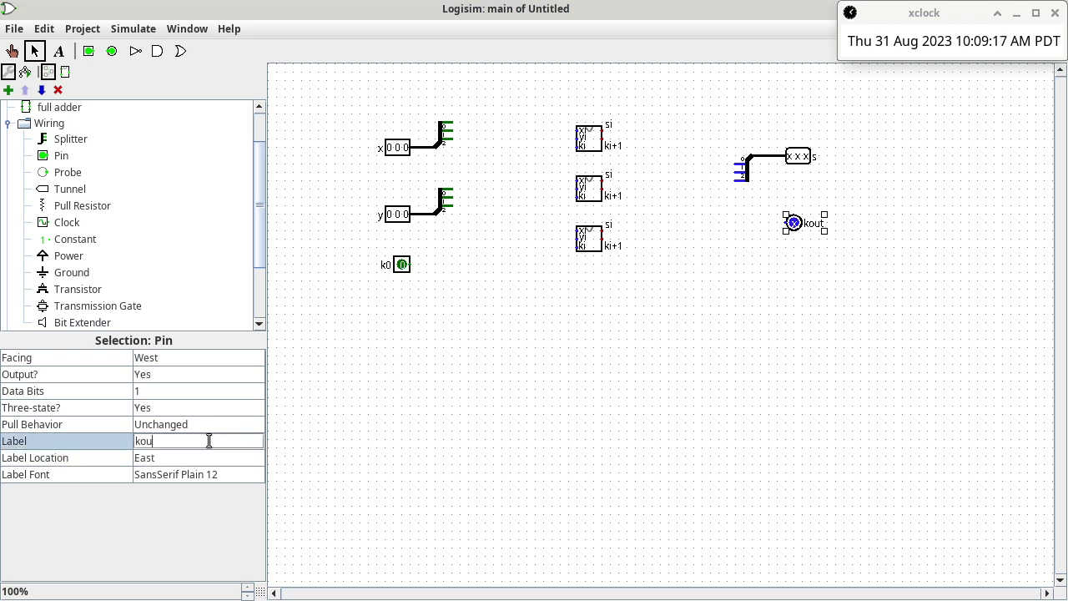
key("BackSpace")
key("BackSpace")
type("3")
key("Return")
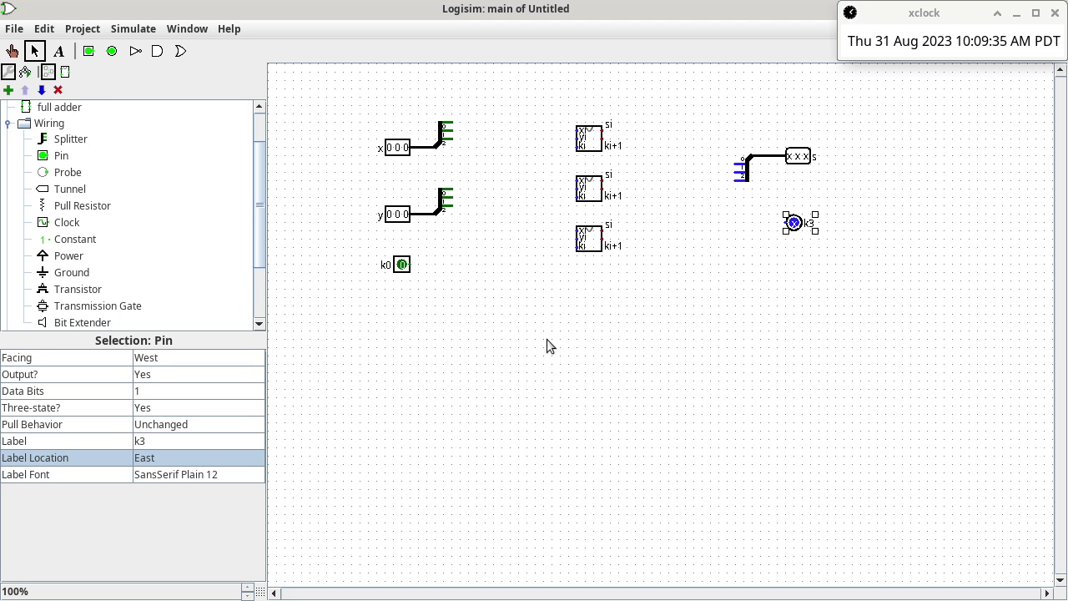
Label the uppermost full adder i=0.
left_click(589, 136)
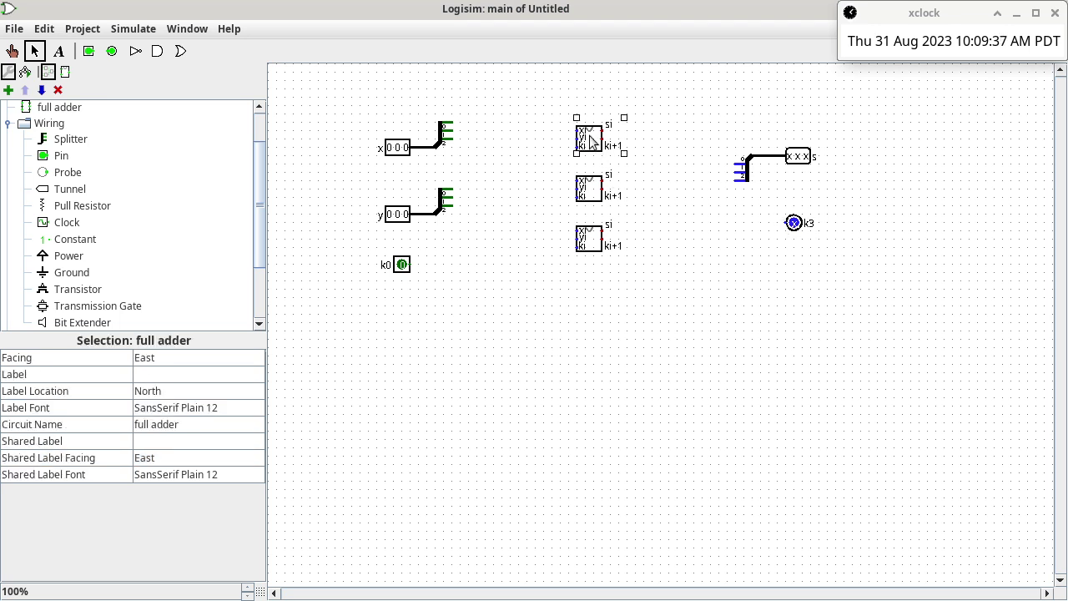
left_click(185, 375)
type("k")
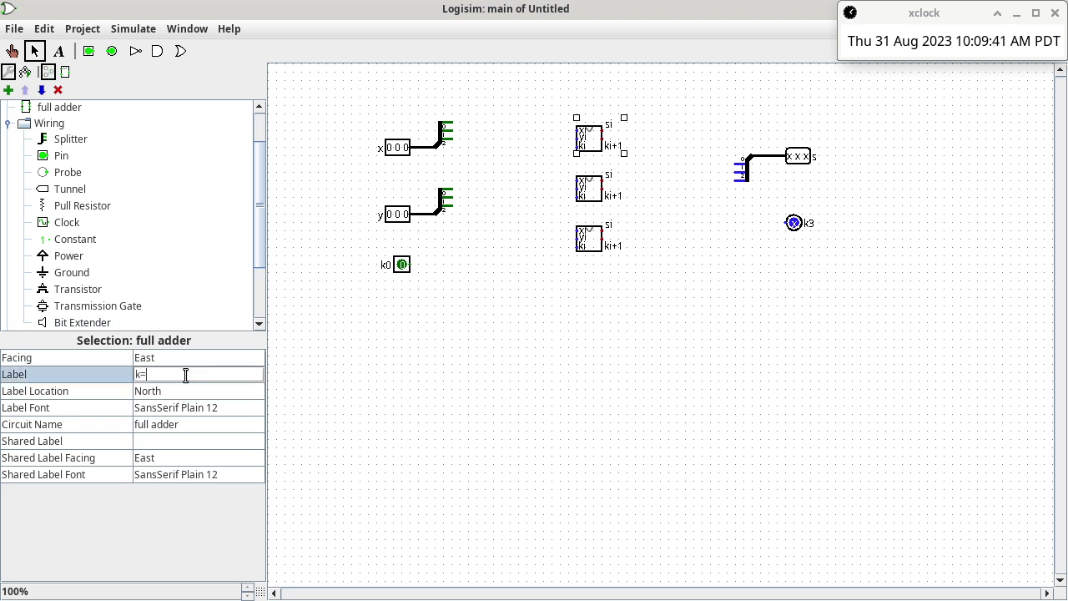
type("=")
key("BackSpace")
key("BackSpace")
key("Return")
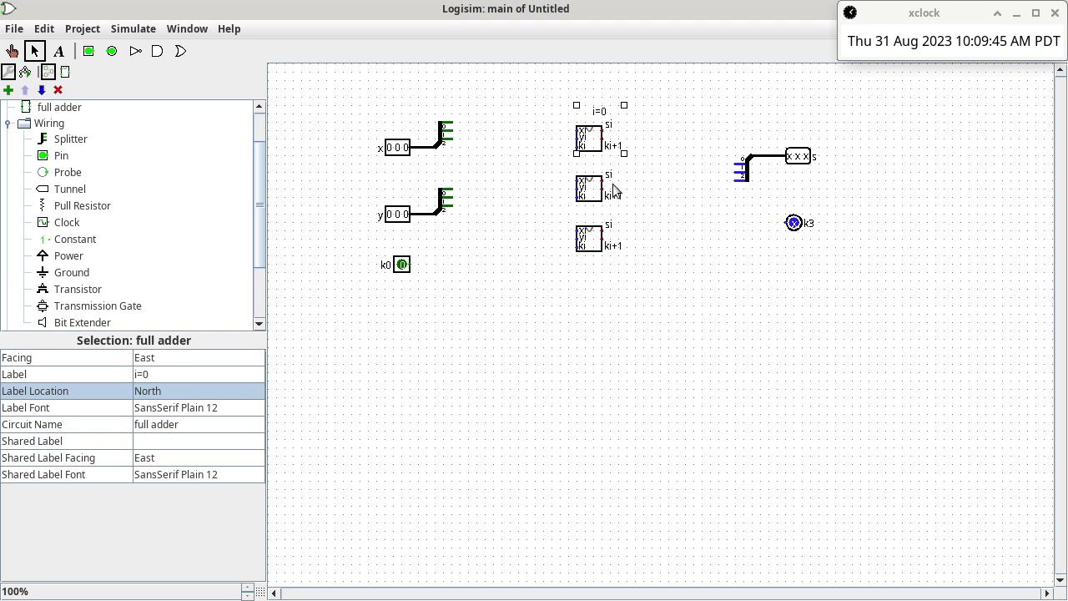
Label the middle full adder i=1.
left_click(591, 194)
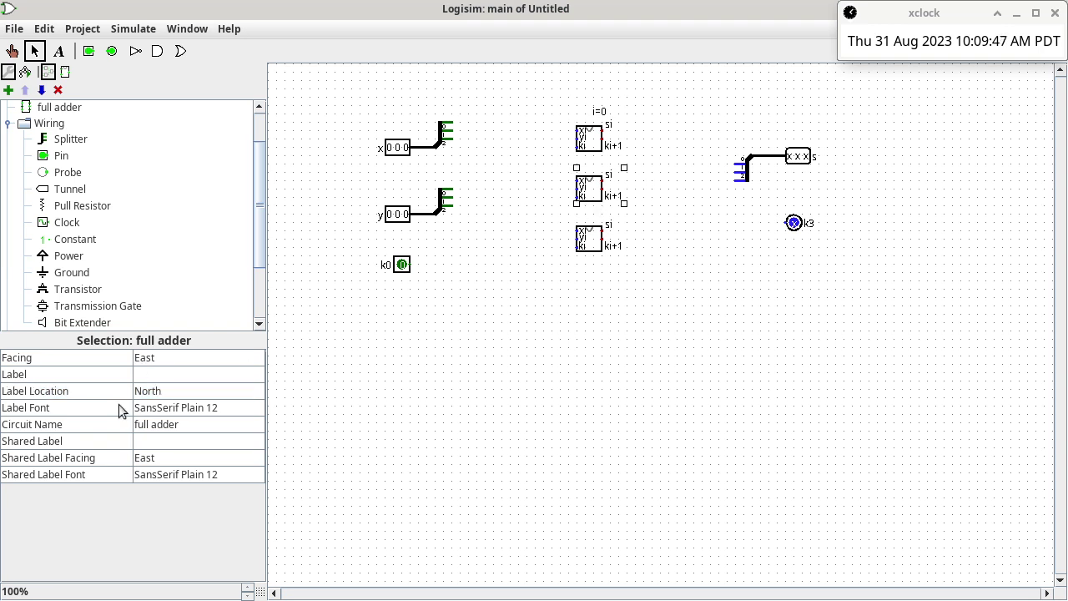
left_click(179, 368)
type("i")
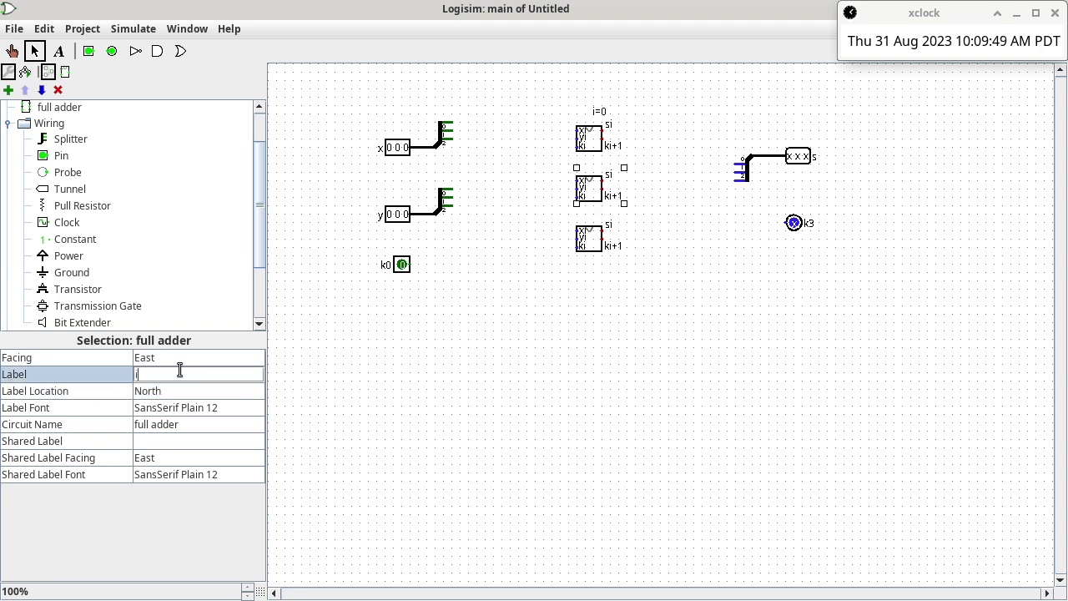
type("=1")
key("Return")
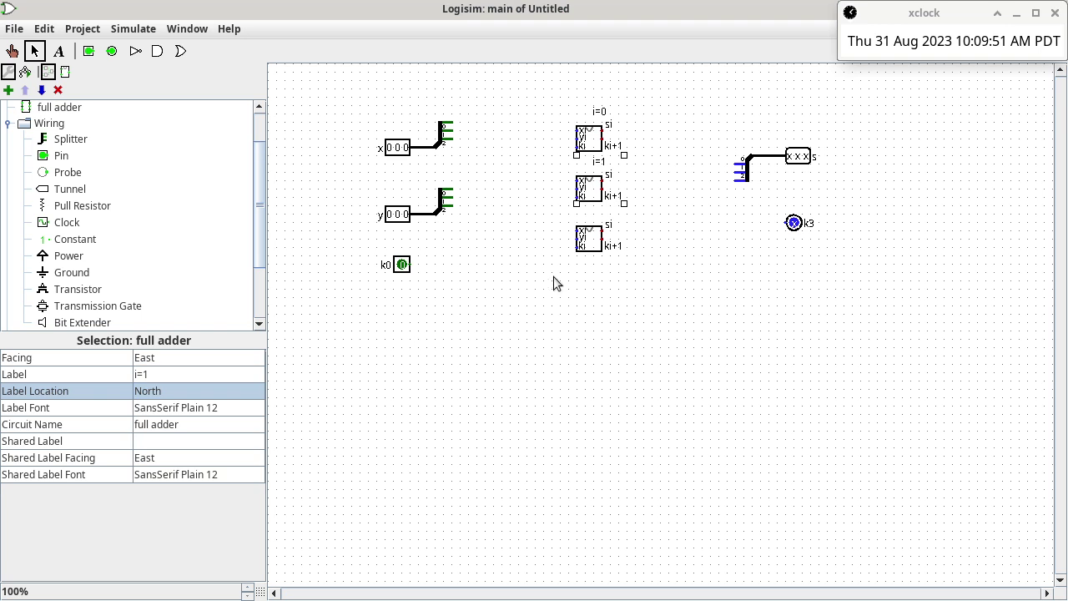
Label the lowest full adder i=2.
left_click(598, 251)
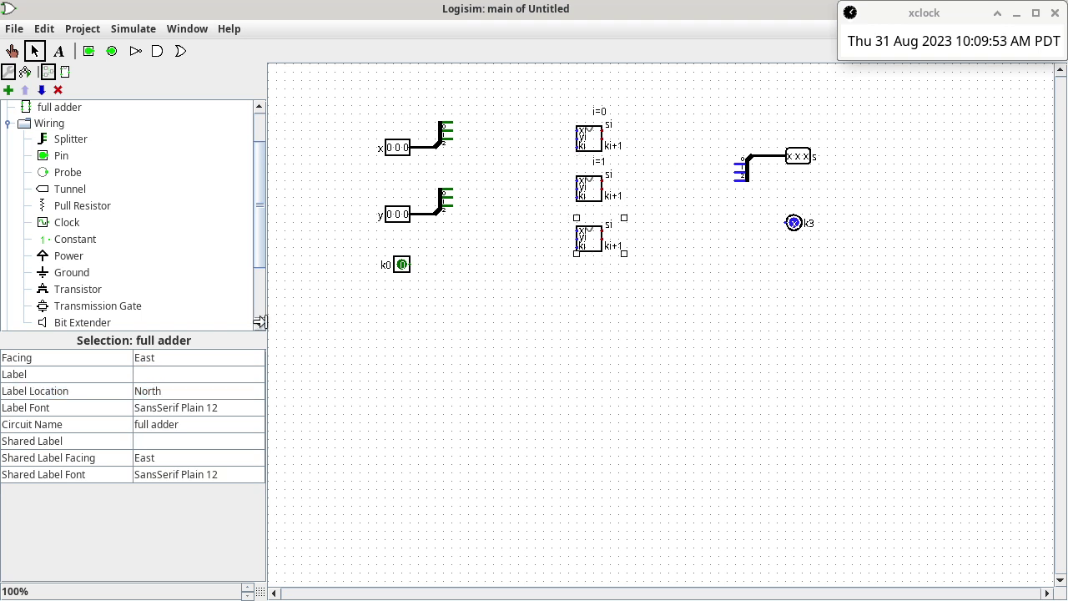
left_click(227, 378)
type("i=2")
key("Return")
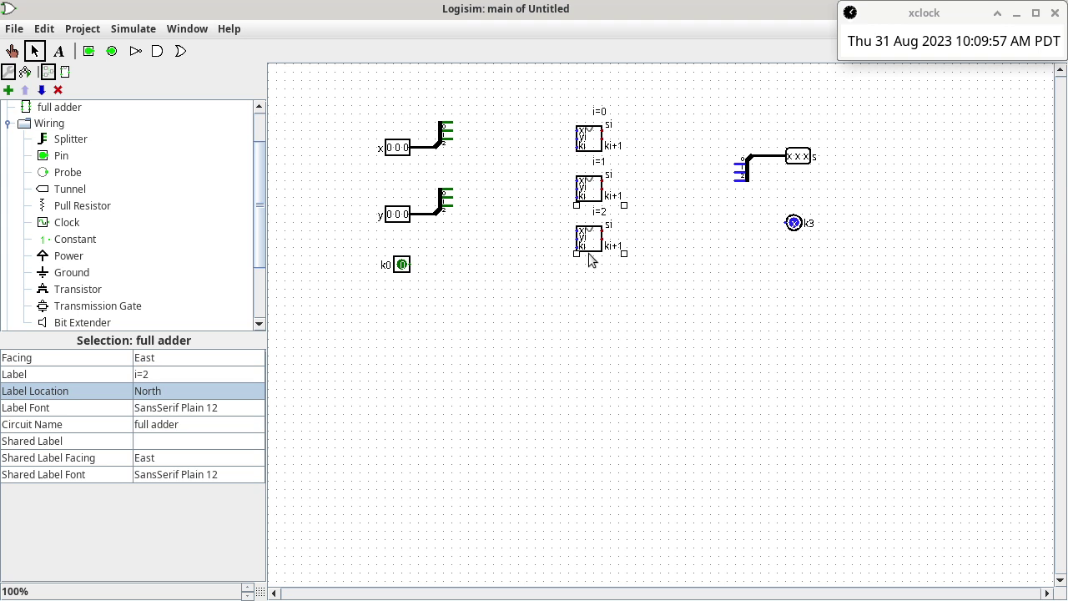
Move the i=2 and i=1 full adders downward so that the three adders are evenly spaced.
left_click_drag(591, 252, 592, 279)
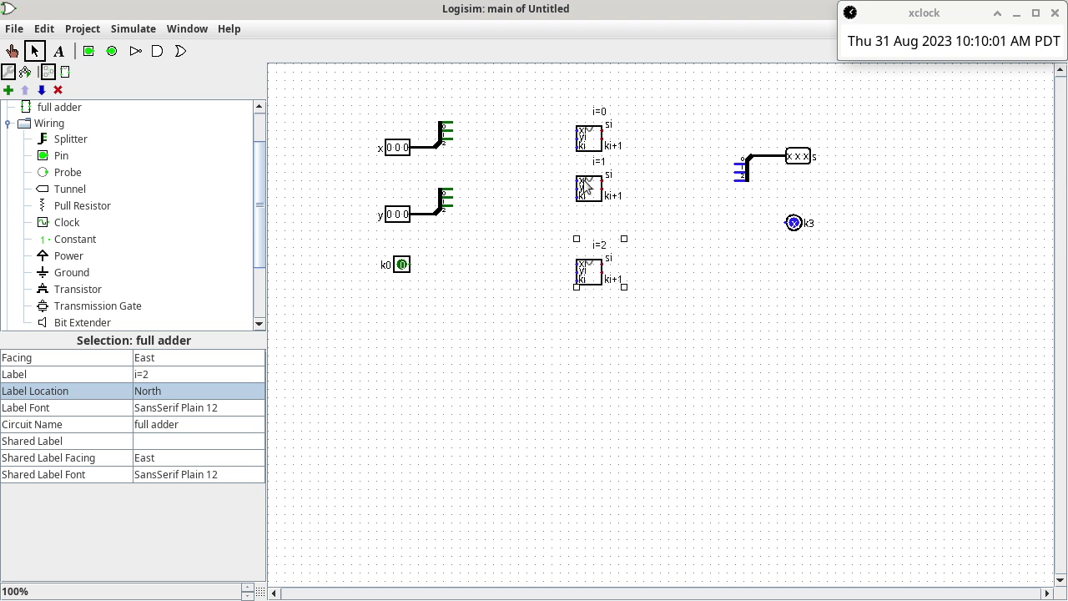
left_click(705, 224)
left_click_drag(592, 201, 592, 216)
left_click(664, 233)
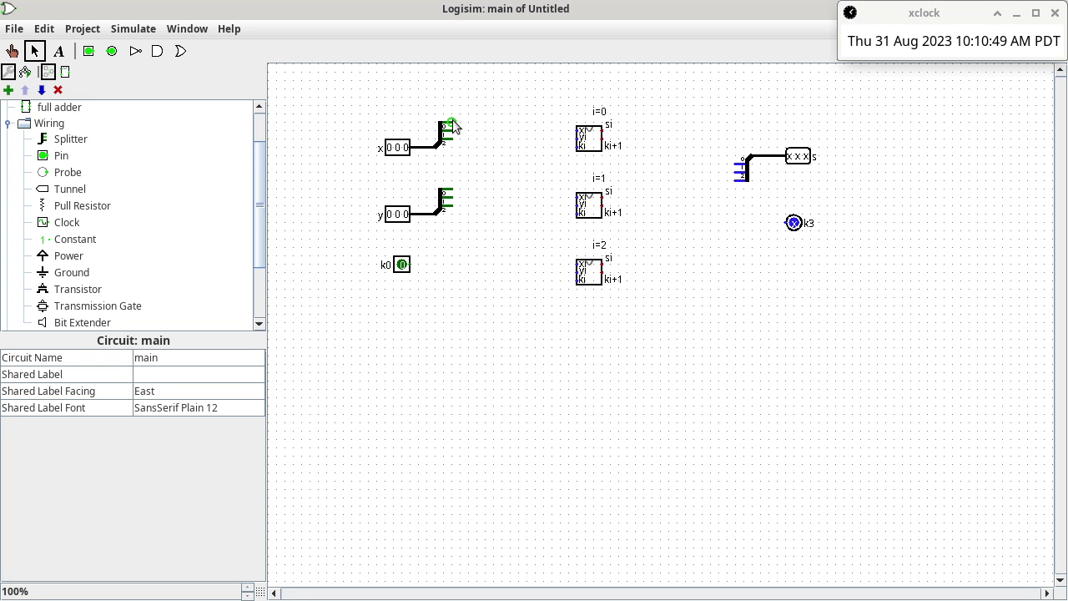
Wire bits 0, 1 and 2 of the x splitter to the xi inputs of full adders i=0, i=1 and i=2 respectively.
left_click_drag(454, 123, 567, 131)
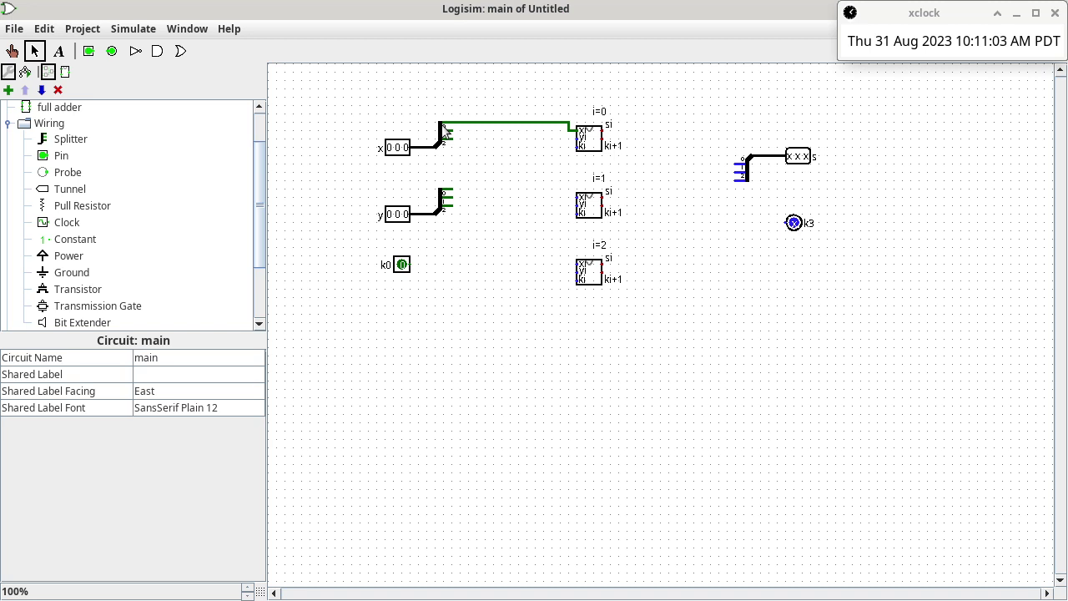
left_click_drag(447, 131, 569, 205)
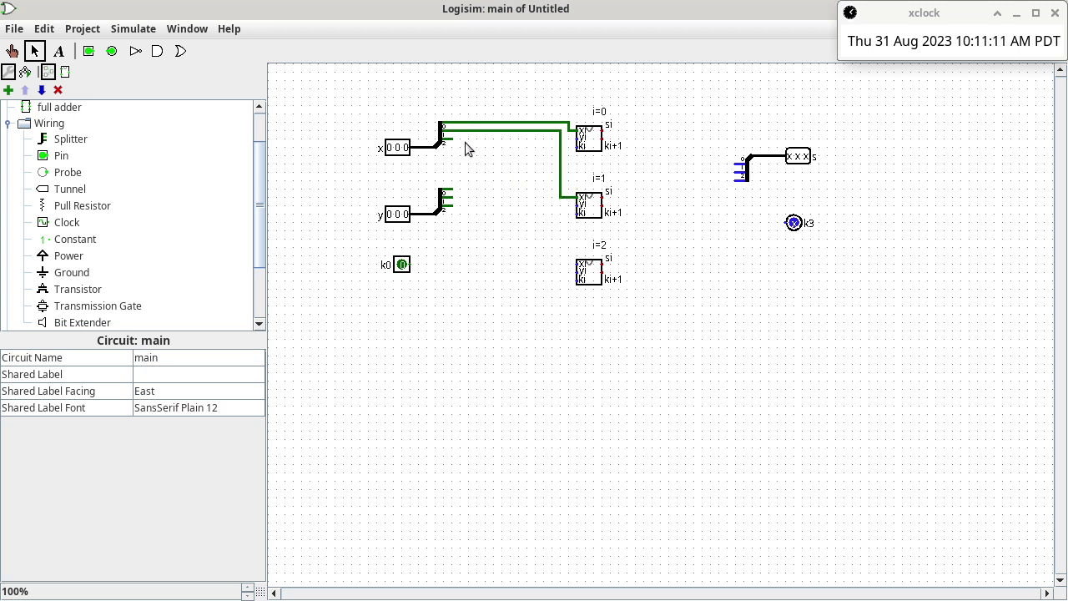
left_click_drag(445, 139, 579, 271)
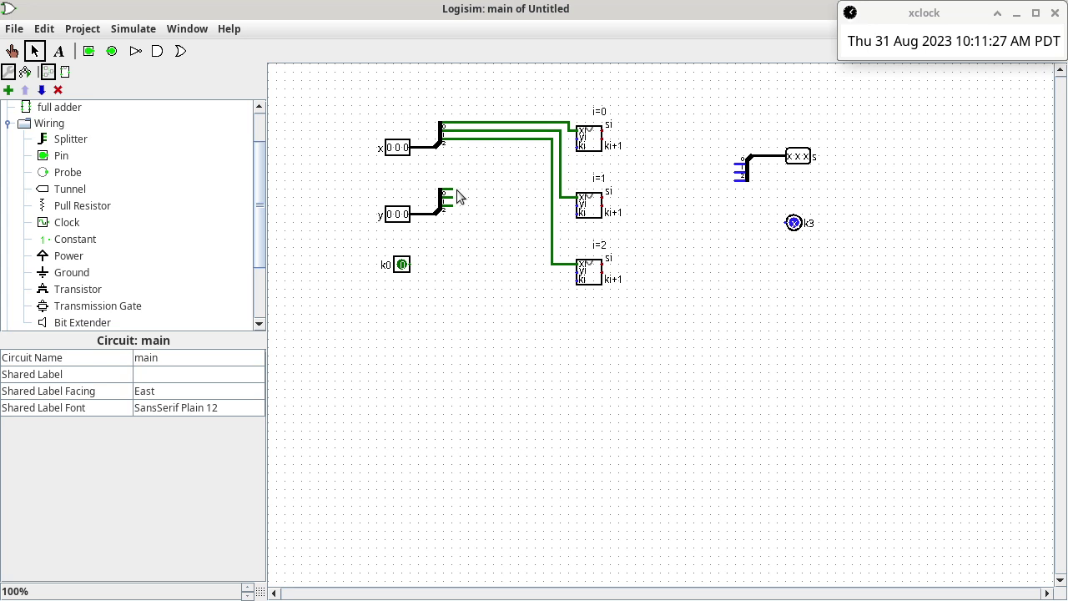
Wire y splitter bits 0, 1 and 2 to the yi inputs of adders i=0, i=1 and i=2, and k0 to the ki input of i=0.
left_click_drag(454, 187, 570, 139)
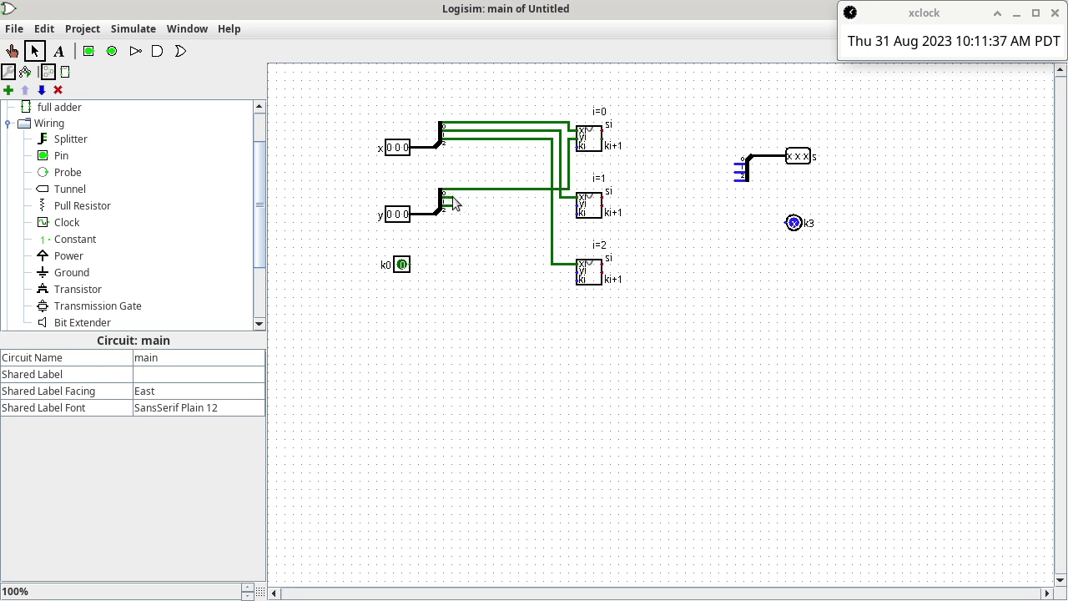
left_click_drag(453, 198, 546, 218)
mouse_move(547, 217)
left_mouse_down()
mouse_move(544, 204)
mouse_move(575, 210)
left_mouse_up()
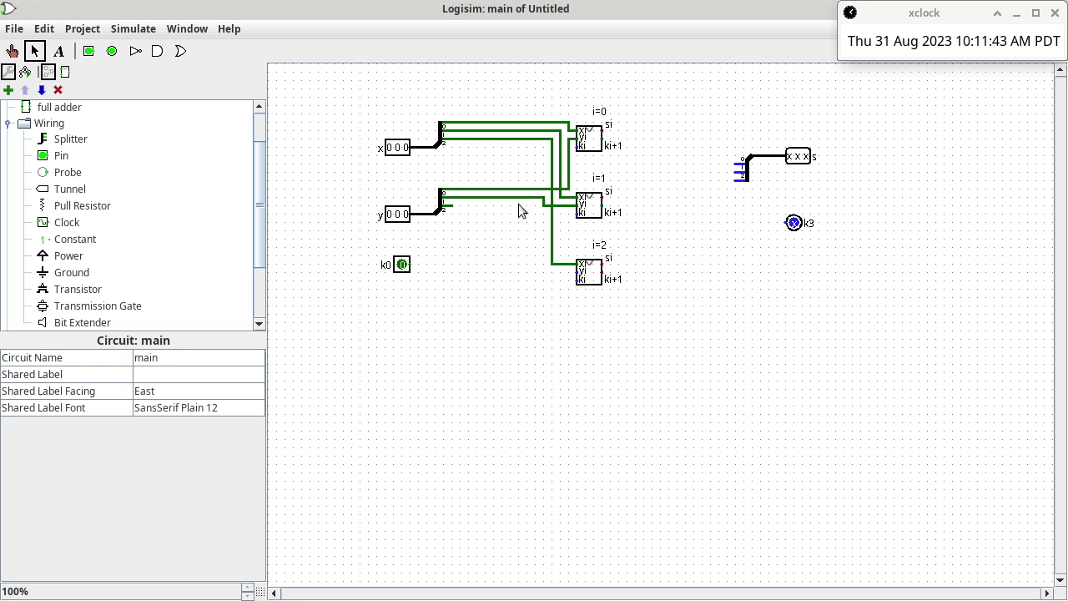
mouse_move(452, 207)
left_mouse_down()
mouse_move(523, 219)
mouse_move(535, 234)
mouse_move(537, 278)
mouse_move(573, 274)
left_mouse_up()
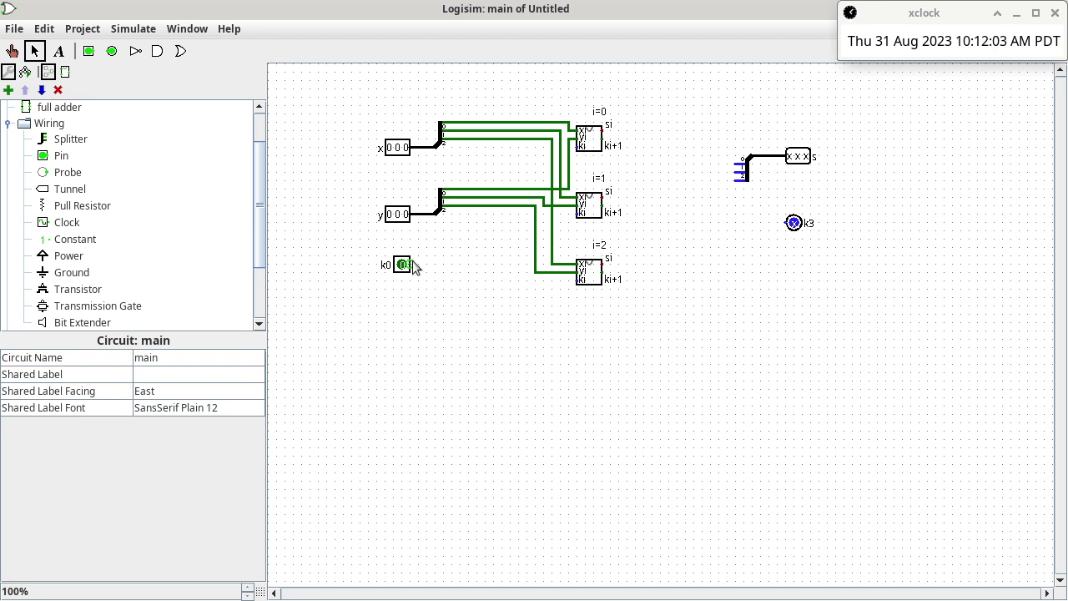
left_click_drag(410, 264, 578, 150)
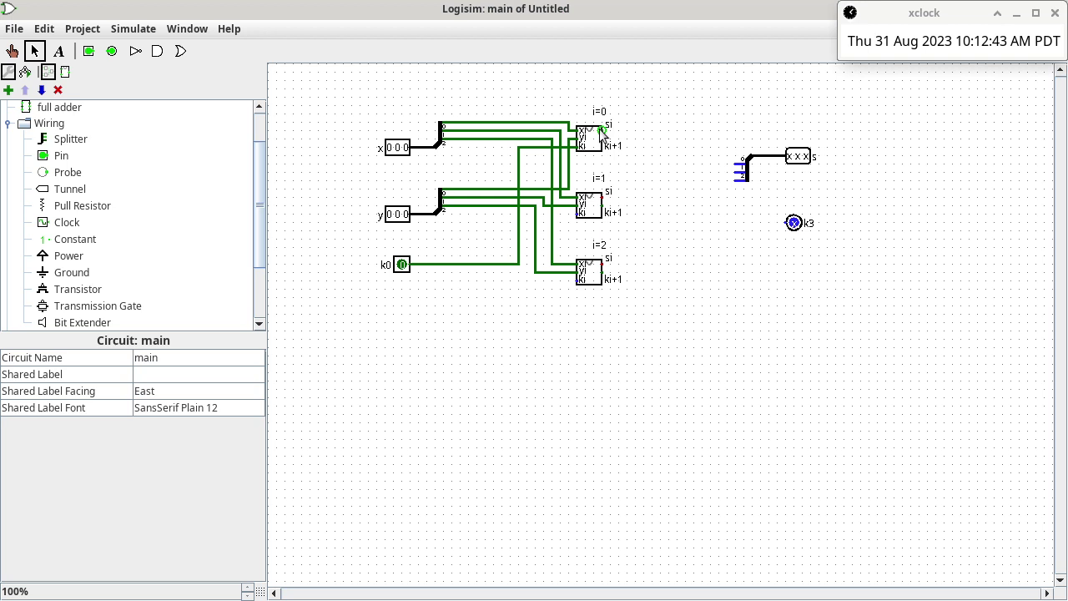
Wire the si outputs of adders i=0 to i=2 to s splitter bits 0 to 2, and the ki+1 output of i=2 to k3.
left_click_drag(603, 132, 743, 165)
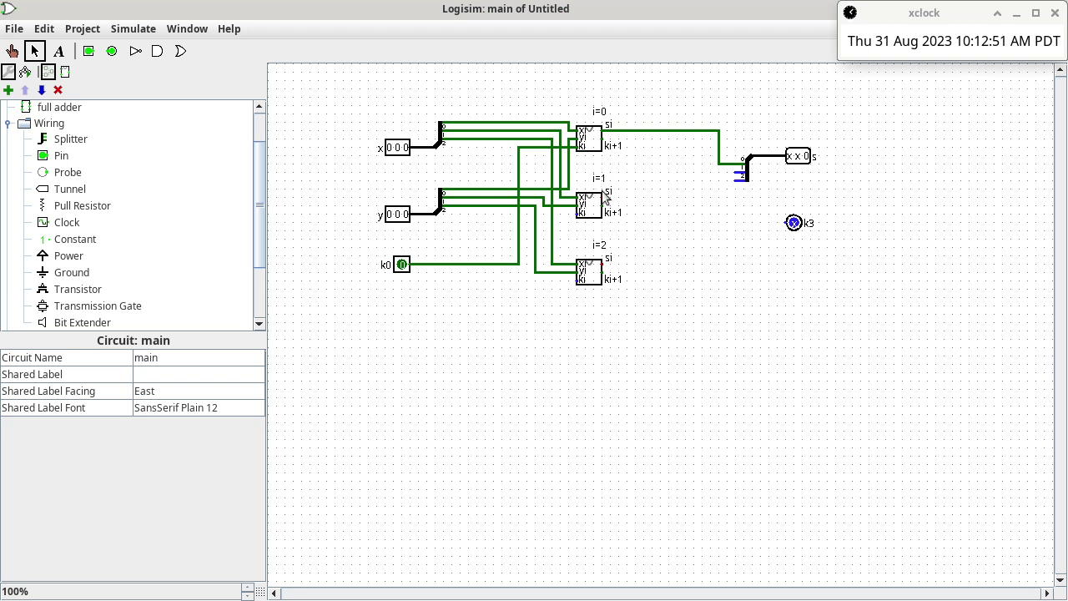
mouse_move(605, 197)
left_mouse_down()
mouse_move(632, 195)
mouse_move(643, 169)
mouse_move(742, 174)
left_mouse_up()
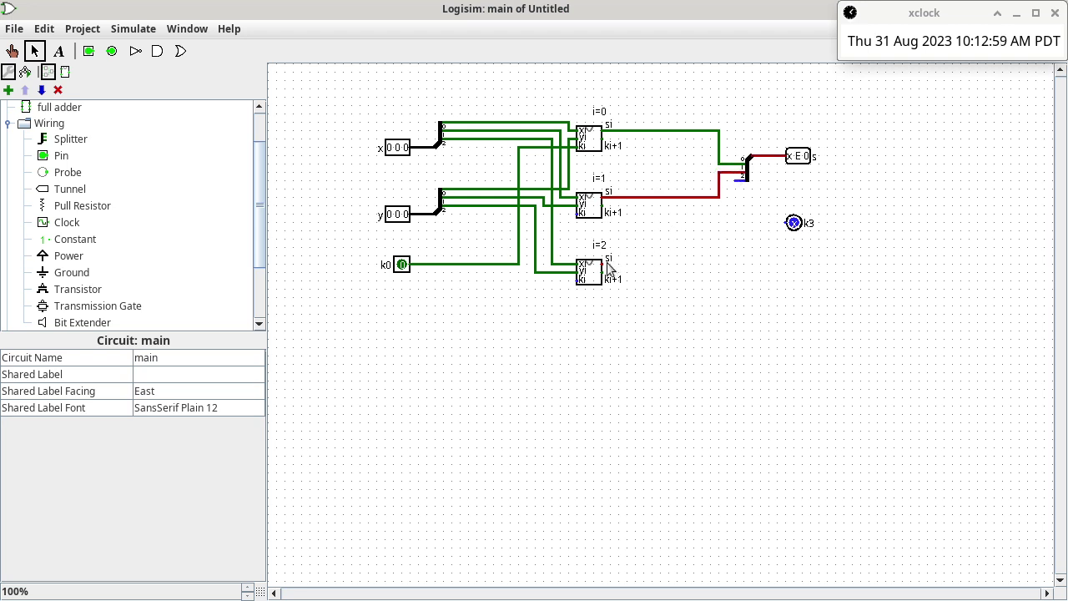
left_click_drag(607, 264, 734, 189)
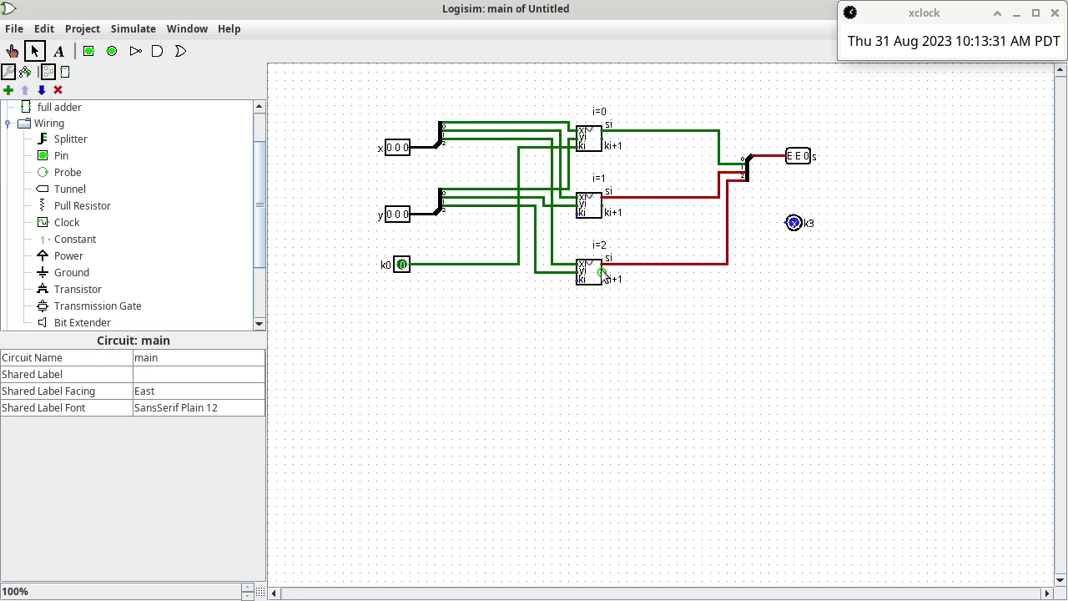
left_click_drag(603, 275, 785, 222)
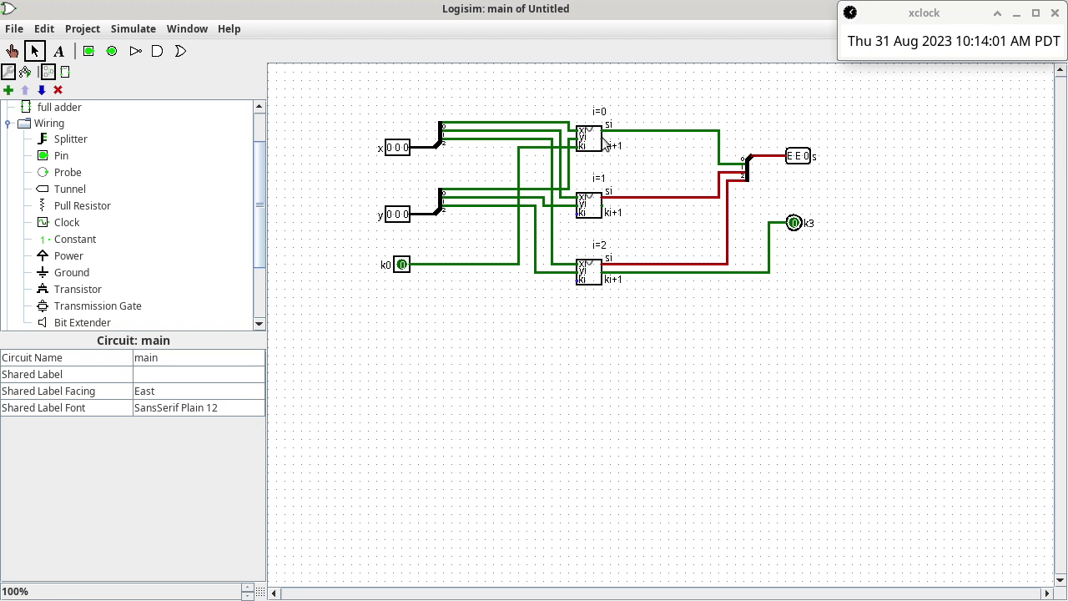
Chain the carries by wiring ki+1 of adder i=0 to ki of i=1, and ki+1 of i=1 to ki of i=2.
left_click_drag(603, 141, 633, 147)
left_click_drag(560, 214, 576, 213)
left_click_drag(563, 230, 638, 139)
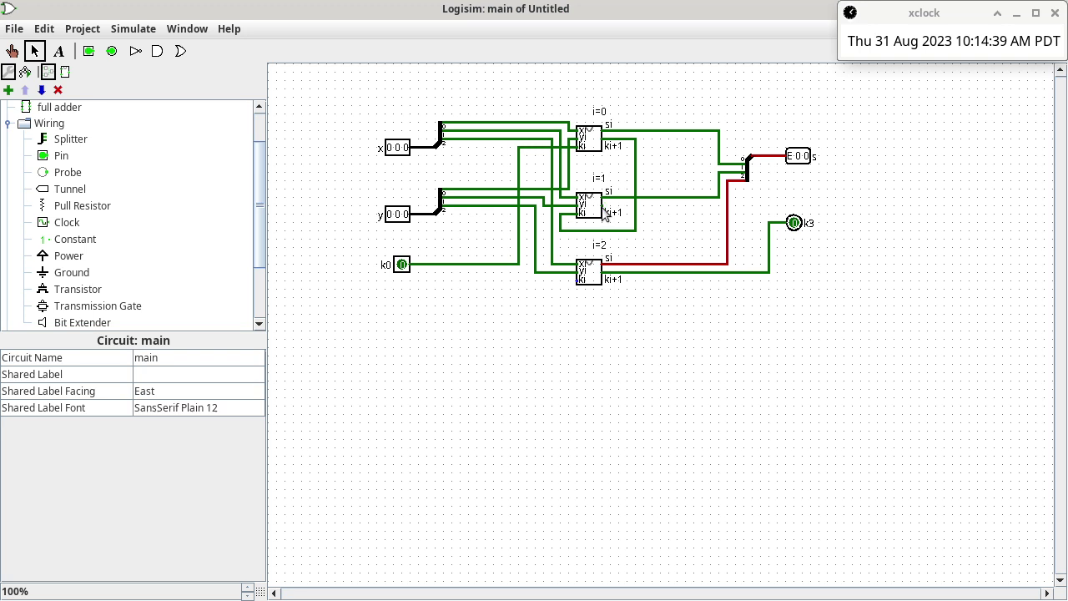
left_click_drag(602, 206, 576, 278)
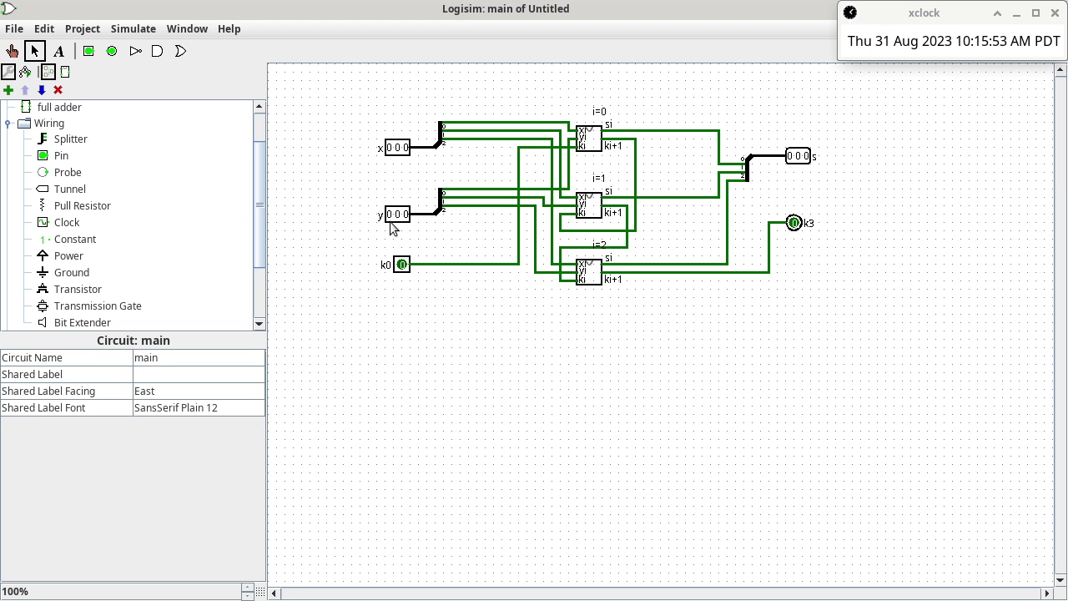
Test the adder with the Poke tool by setting input x to 010 and input y to 011.
left_click(401, 156)
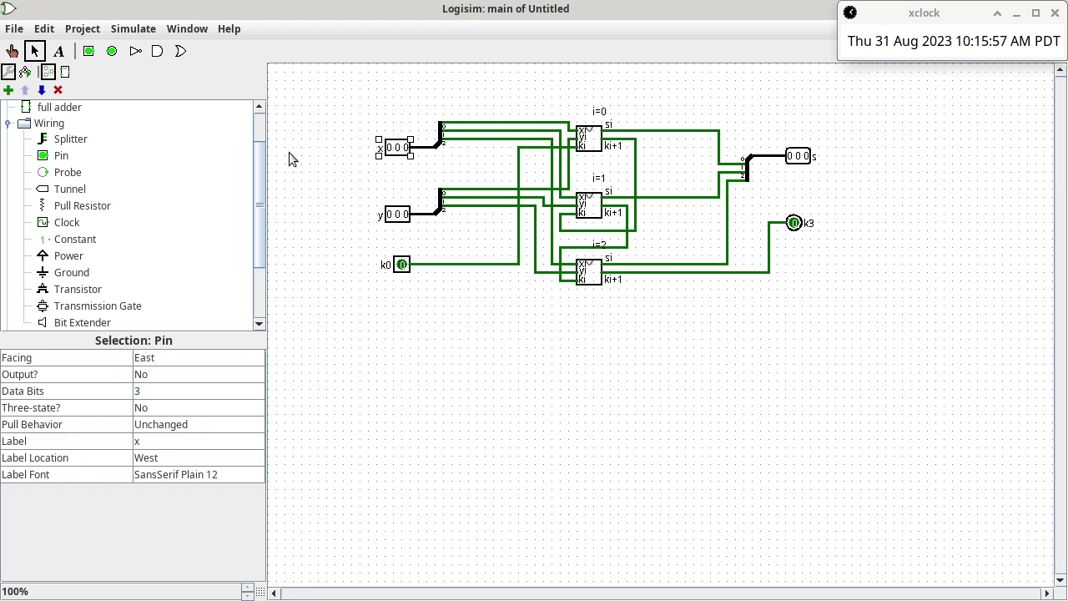
left_click(13, 51)
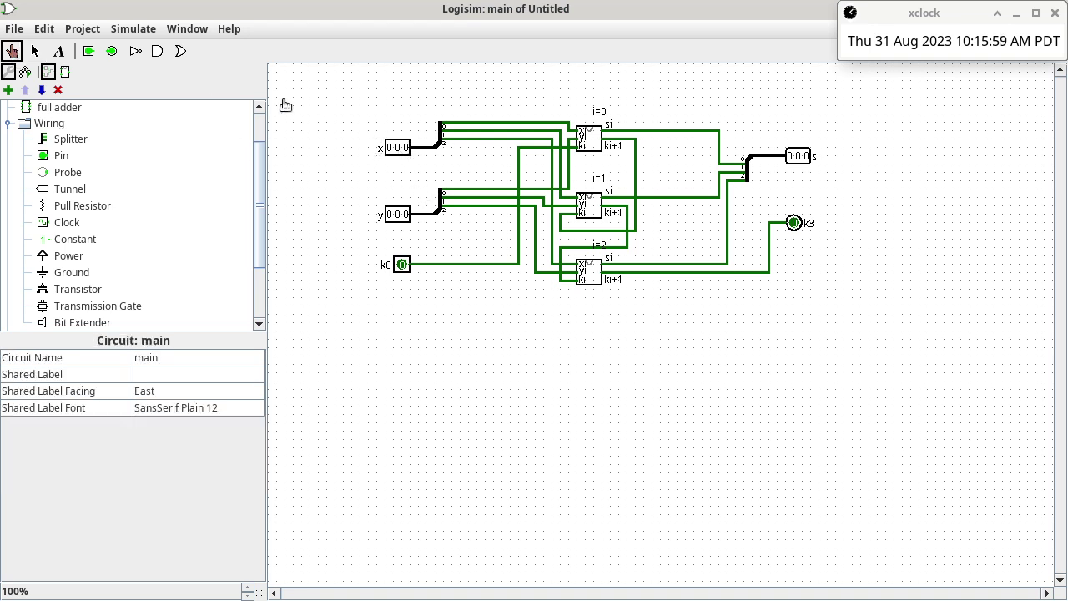
left_click(399, 156)
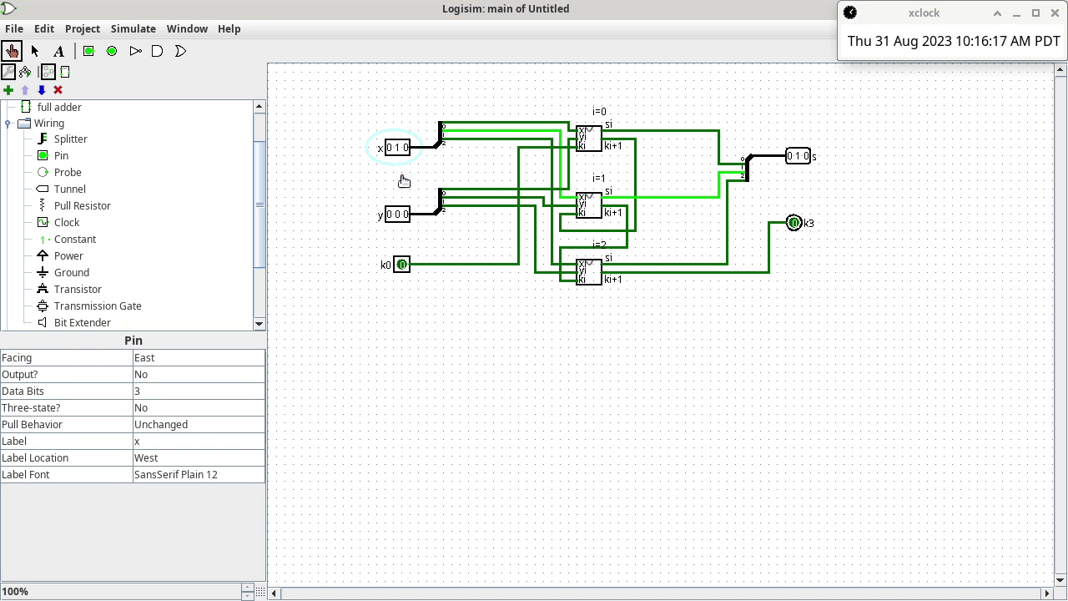
left_click(405, 215)
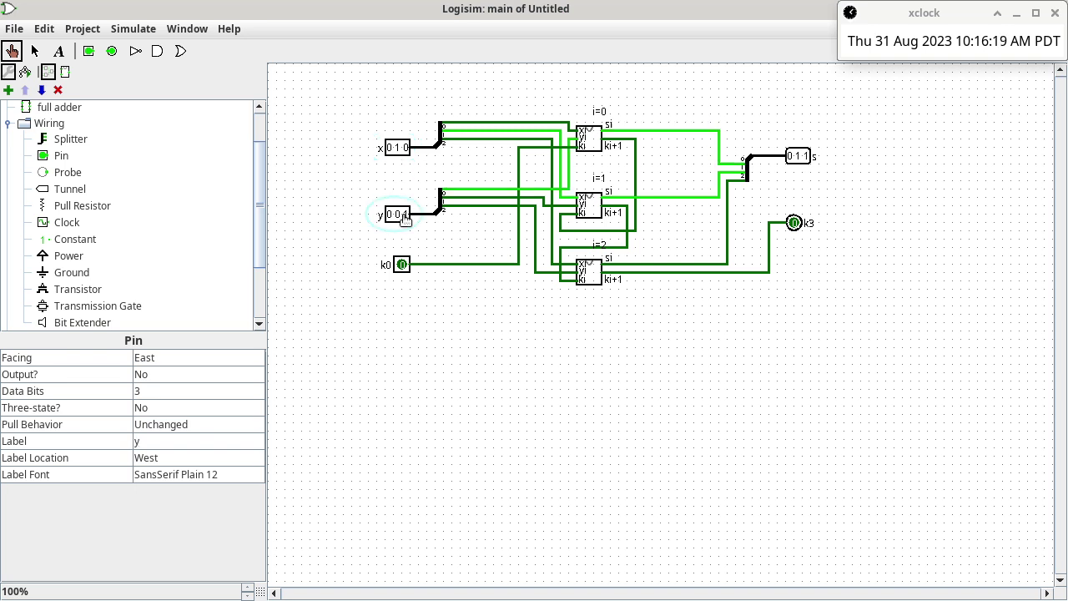
left_click(399, 215)
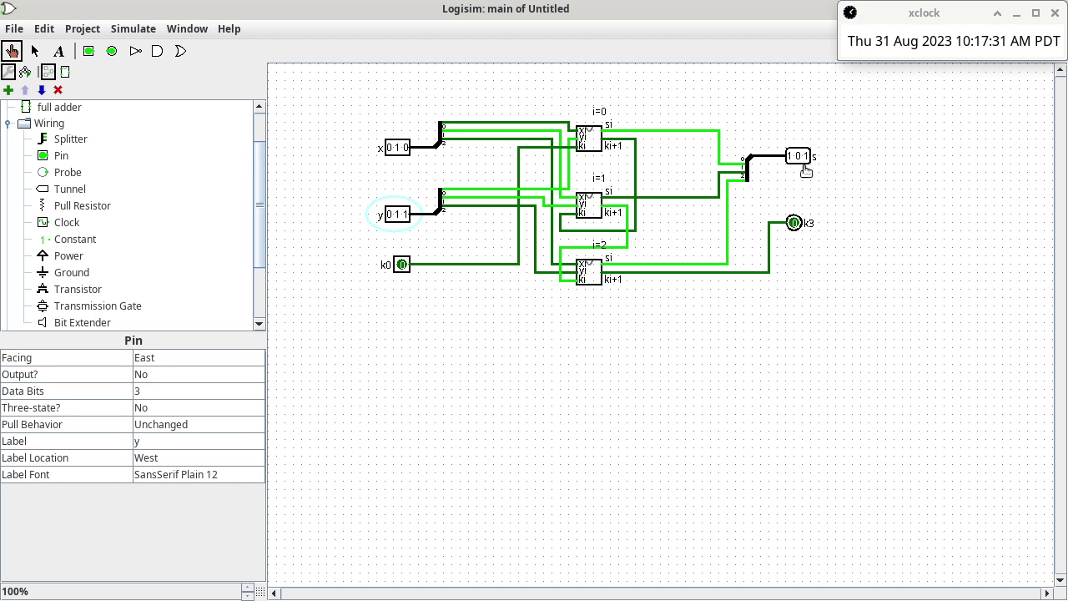
Save the project as c-ripple-adder in the 1239 folder inside Documents.
left_click(14, 30)
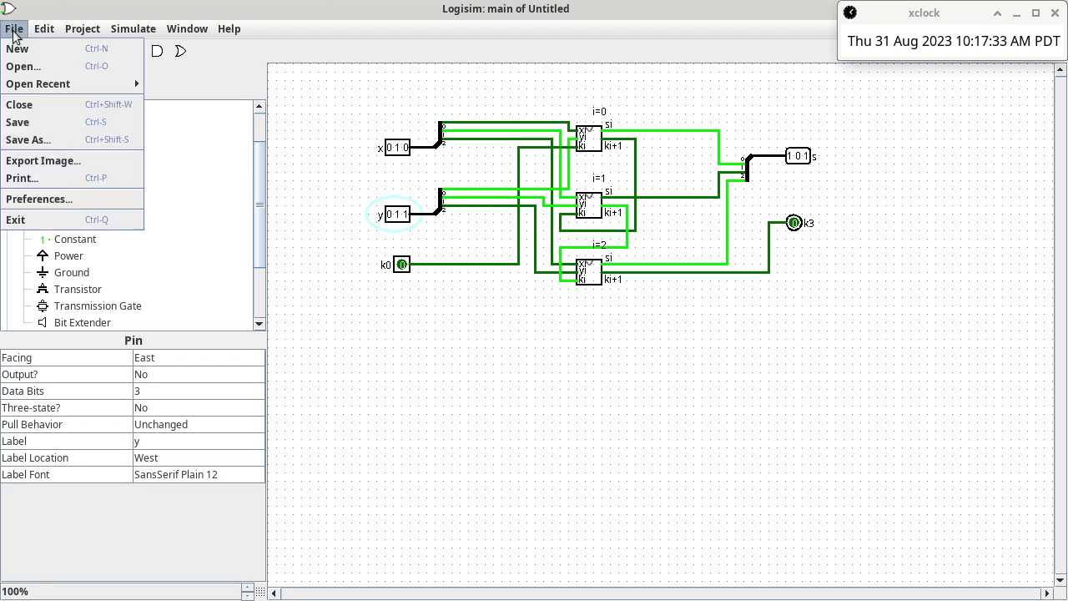
left_click(31, 123)
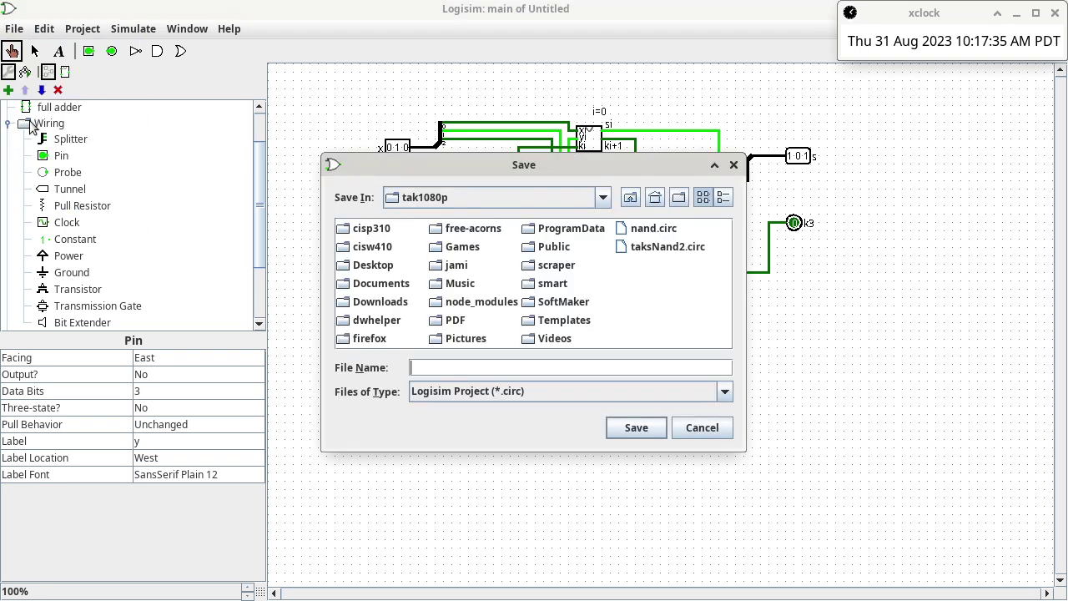
double_click(383, 284)
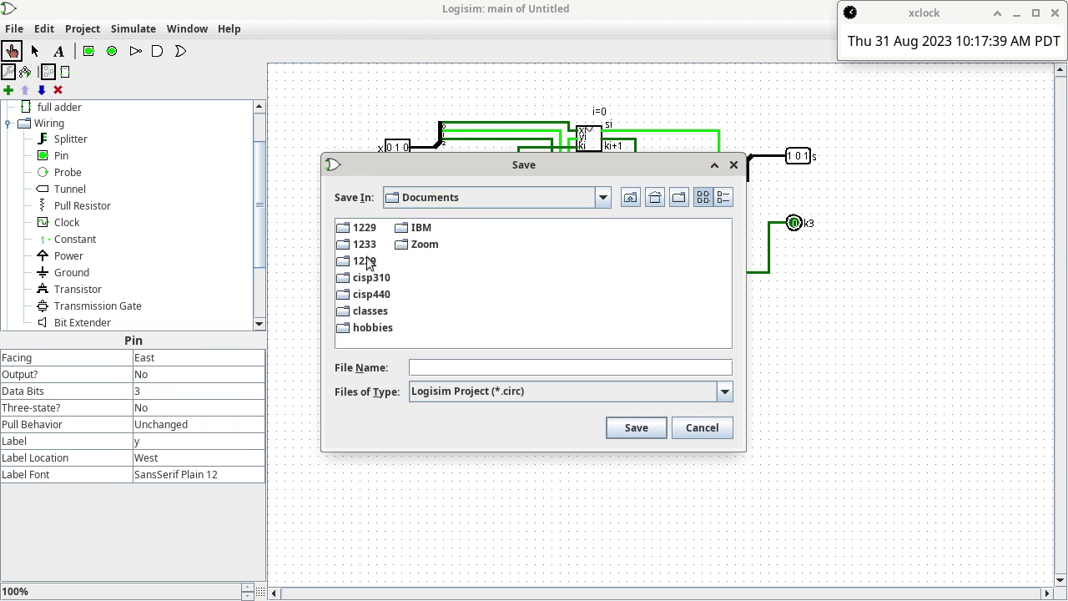
double_click(367, 262)
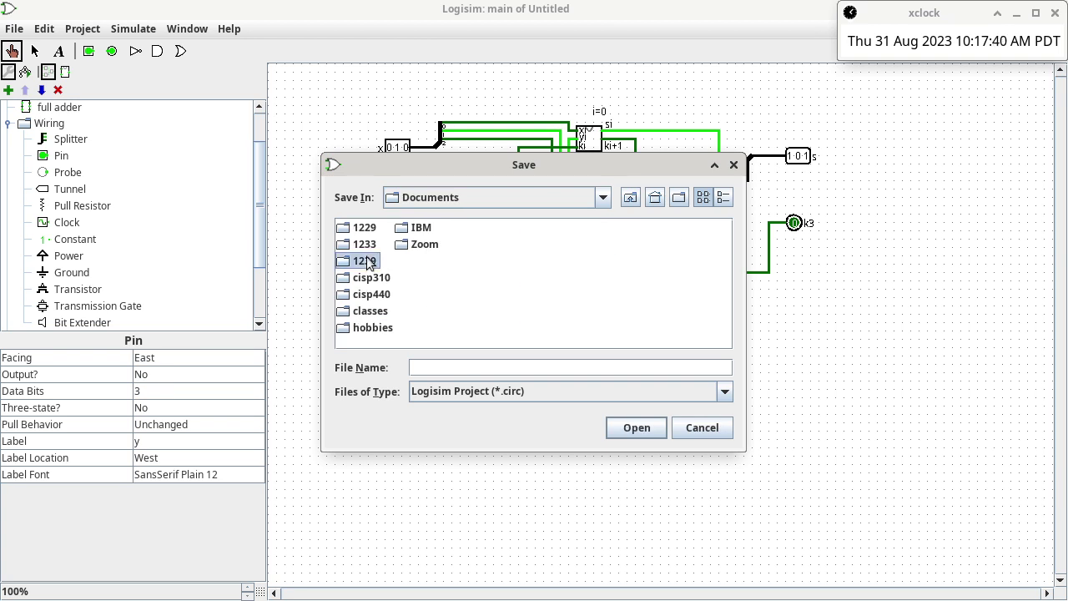
left_click(473, 366)
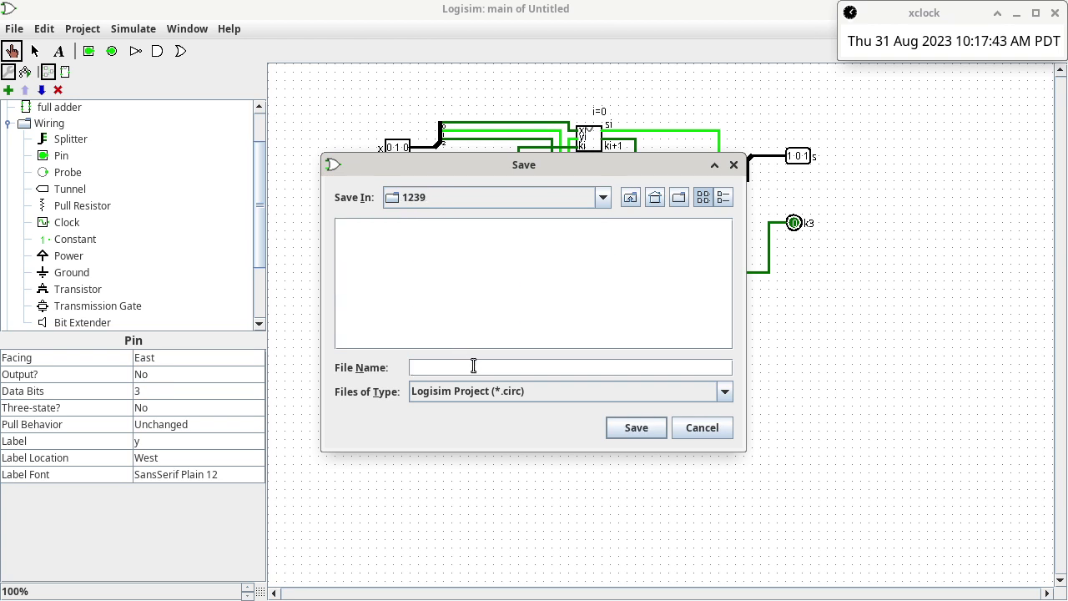
type("c-ripple-ad")
key("BackSpace")
key("BackSpace")
key("BackSpace")
type("-ad")
key("BackSpace")
key("BackSpace")
key("BackSpace")
type("-adder")
key("Return")
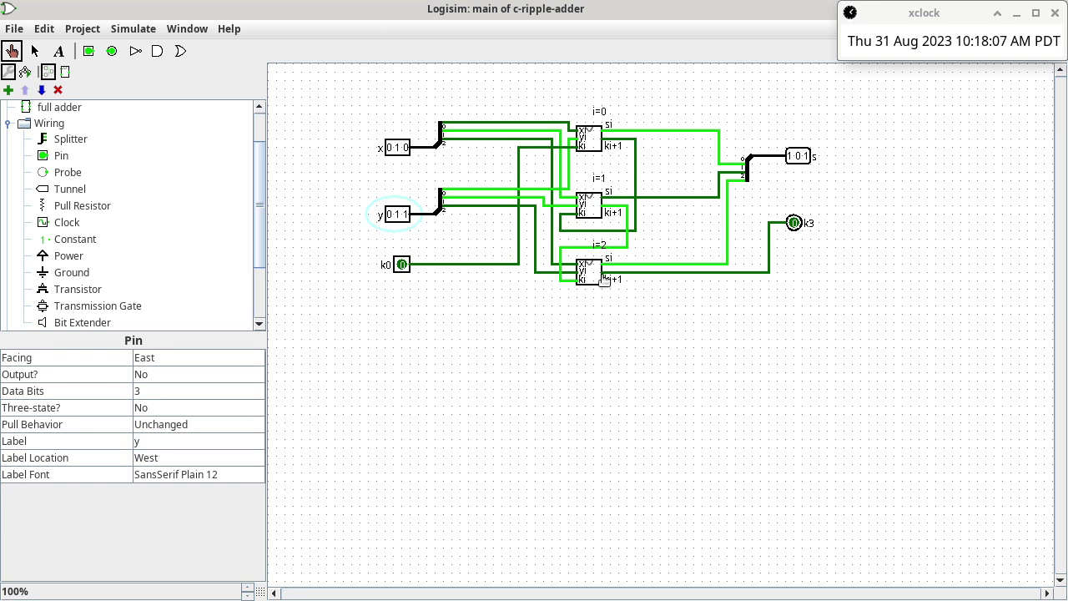
Probe the carry wire between adders i=0 and i=1, and check the handwritten carry truth table in the notes.
left_click(610, 249)
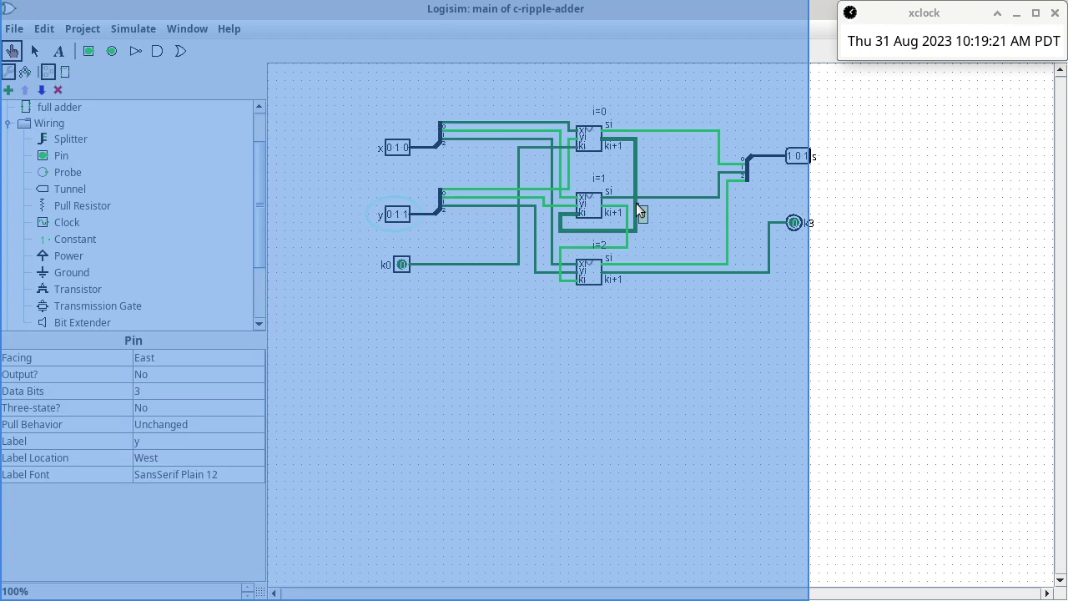
key("alt+Tab")
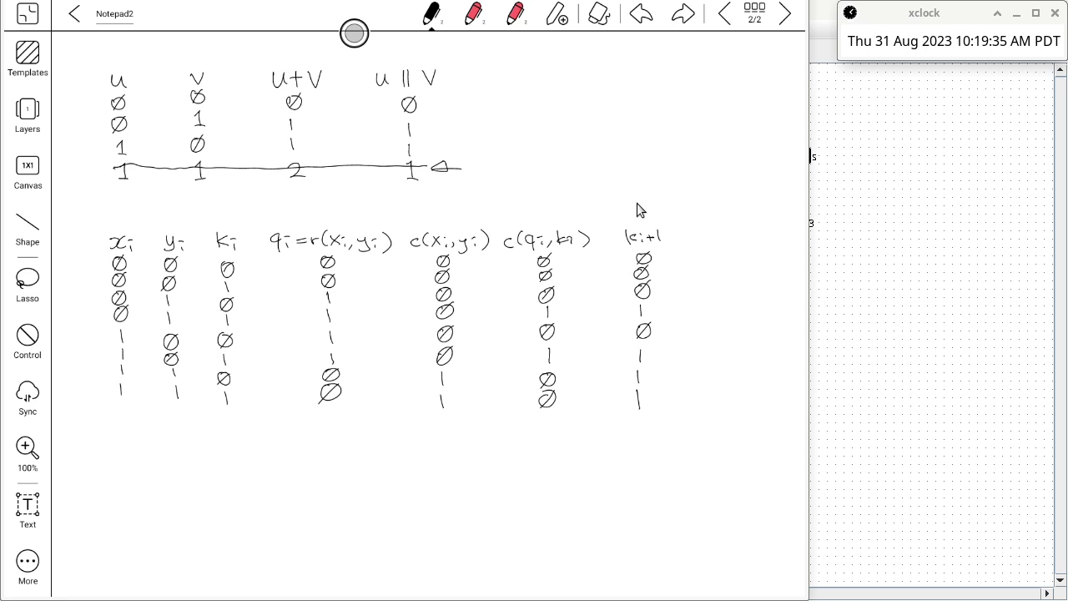
key("alt+Tab")
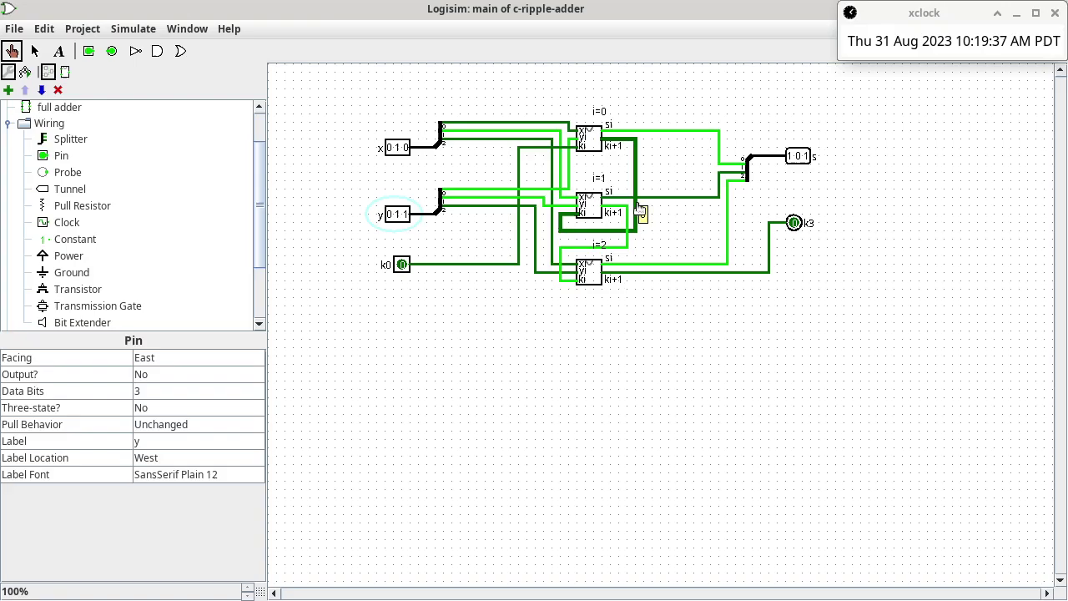
Switch to Firefox and review section 6 of Module 0283, examining how the ki+1 carry expression is expanded and simplified.
key("alt+Tab")
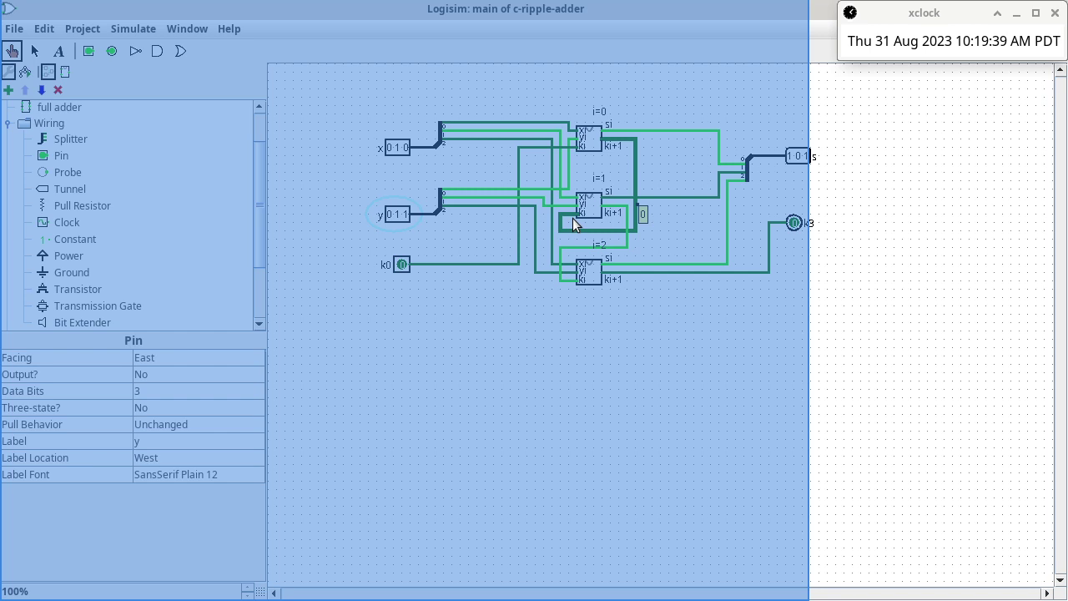
key("alt+Tab")
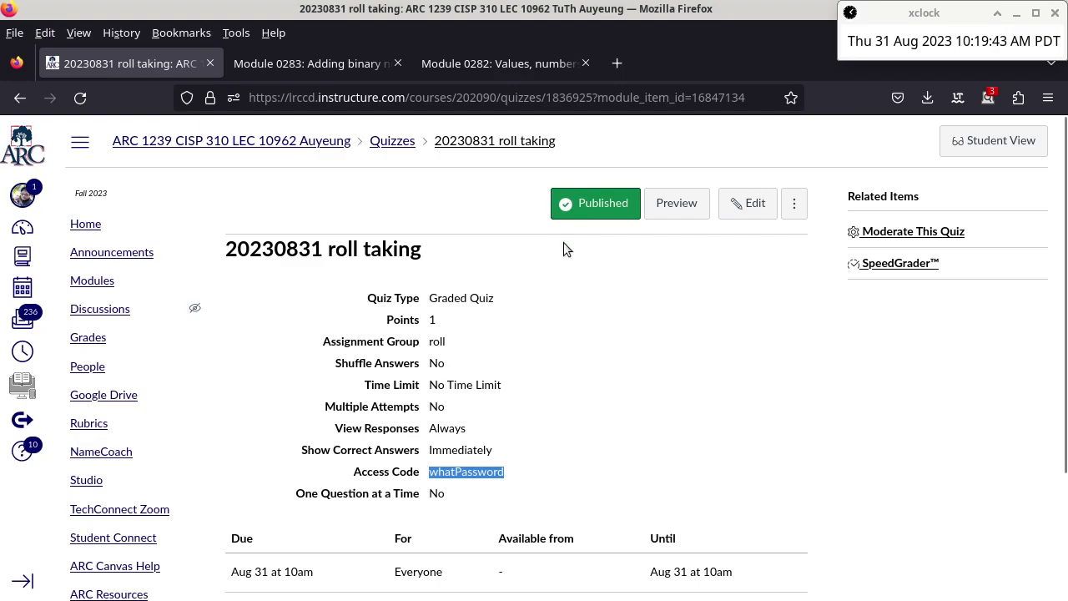
left_click(349, 71)
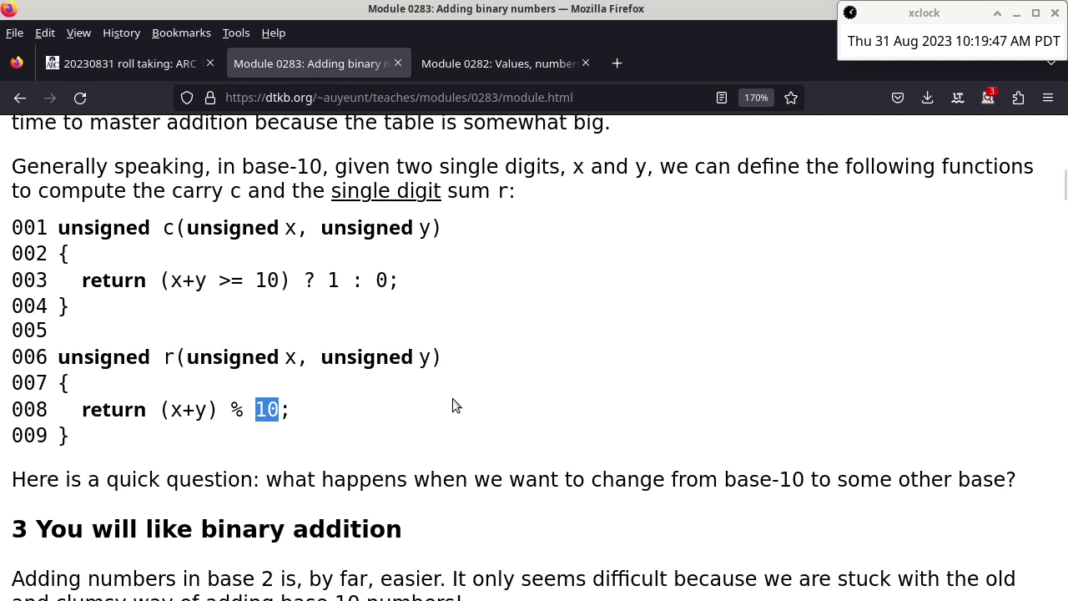
scroll(452, 399, "down", 2)
scroll(453, 398, "down", 15)
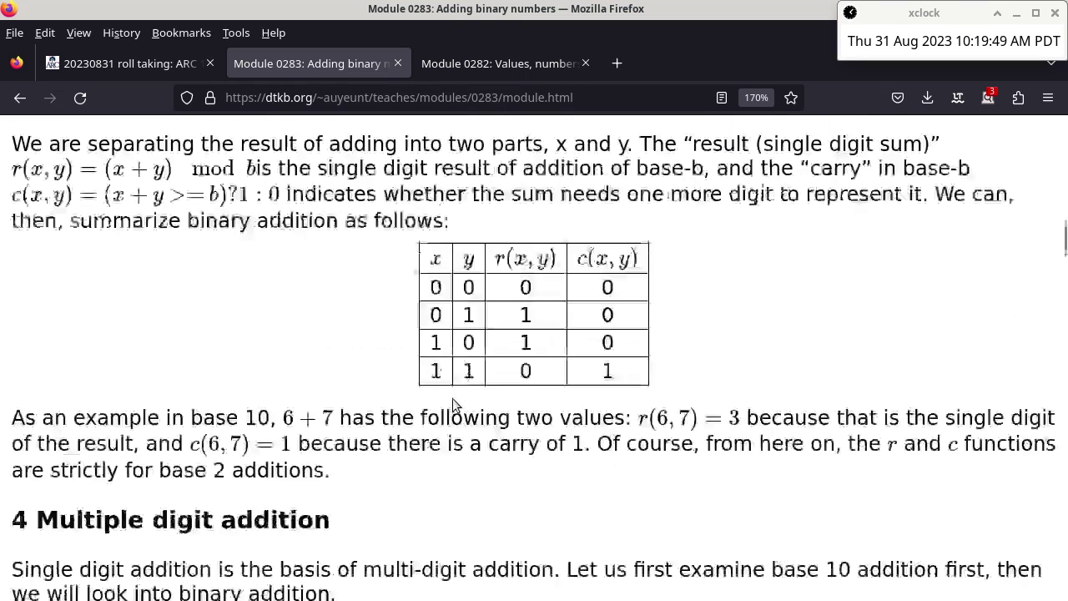
scroll(453, 398, "down", 20)
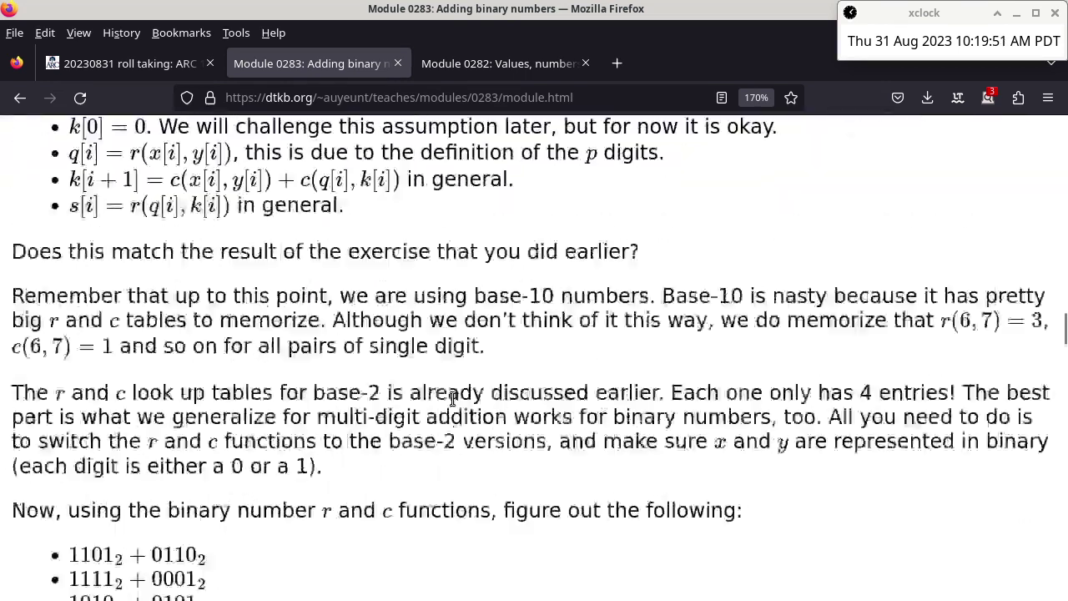
scroll(452, 398, "down", 20)
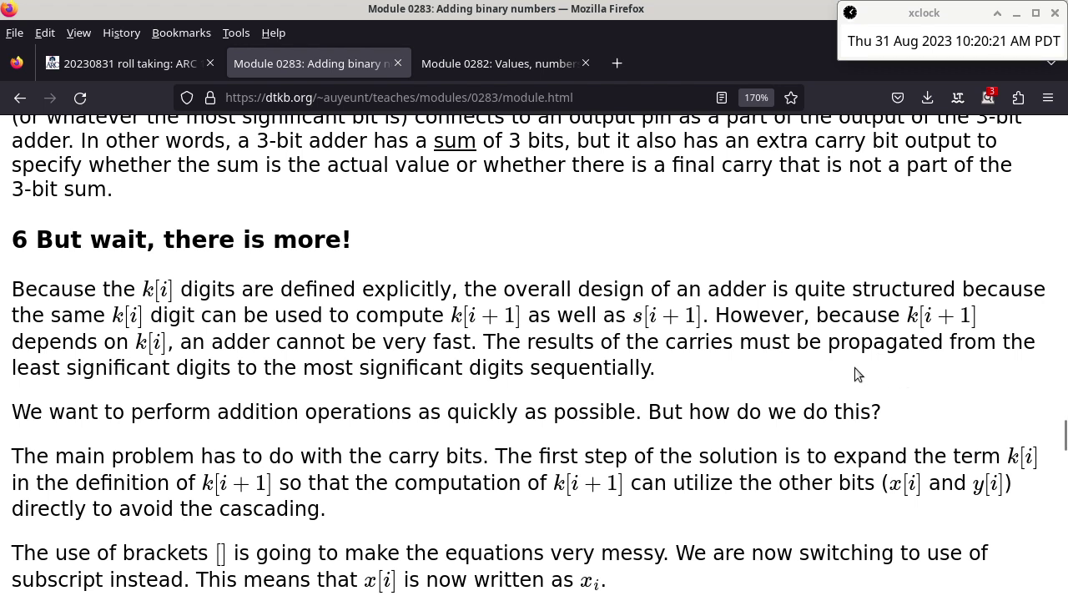
scroll(850, 375, "down", 7)
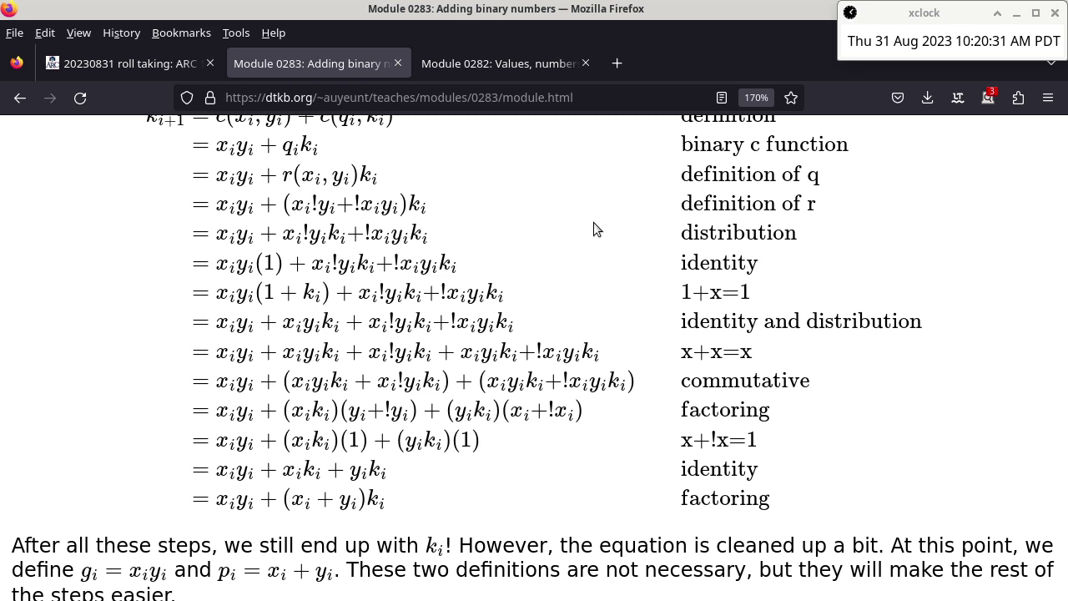
scroll(593, 222, "down", 5)
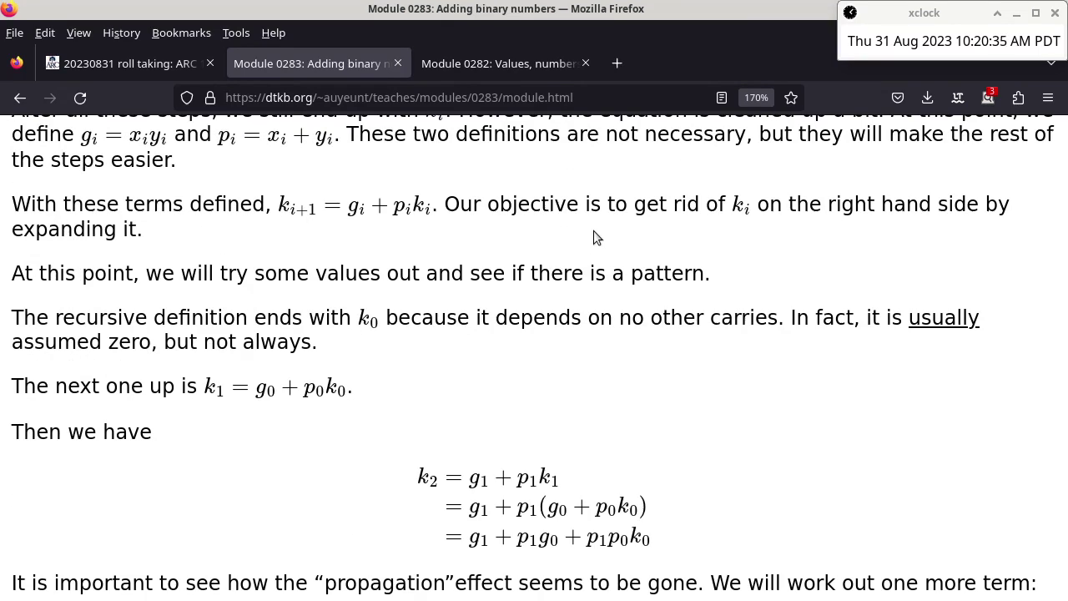
scroll(593, 231, "down", 2)
scroll(593, 231, "up", 3)
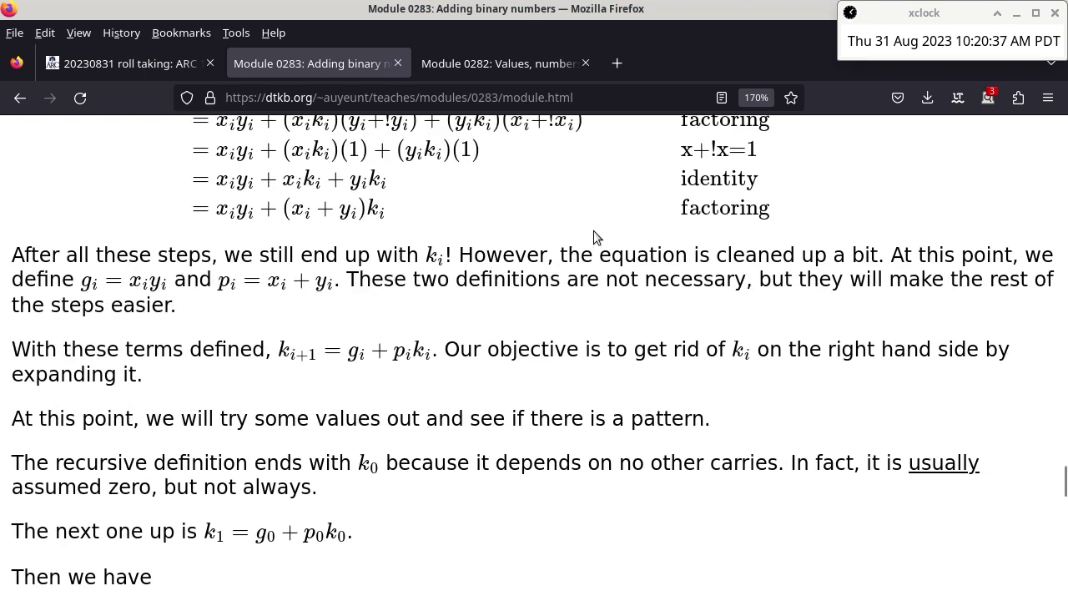
scroll(594, 231, "up", 5)
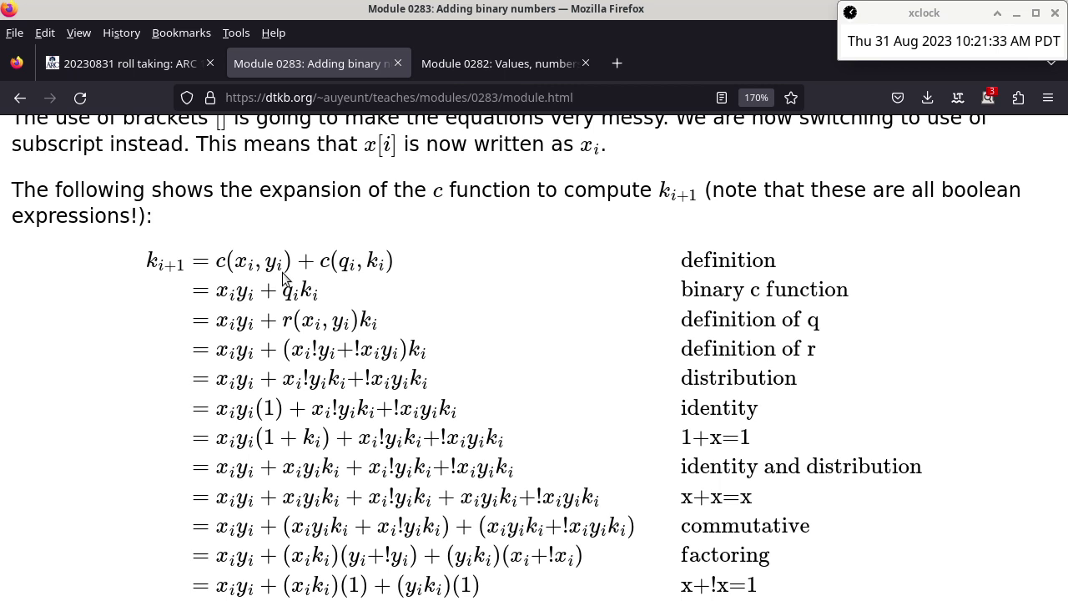
Open the Lab: addition assignment from the ARC 1239 CISP 310 course modules and check its submission type and availability dates.
left_click(108, 61)
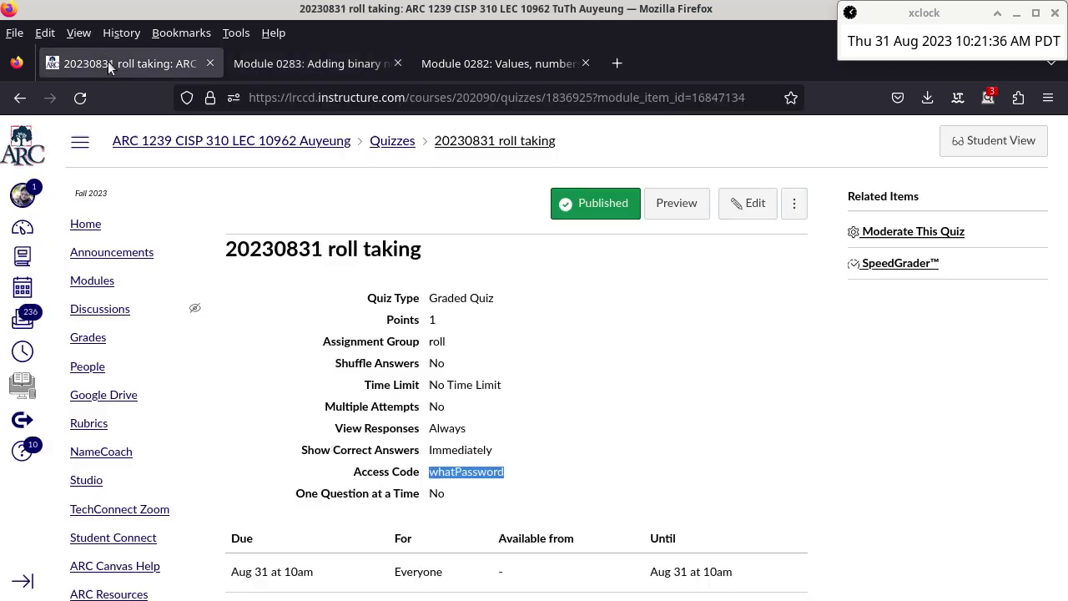
left_click(230, 144)
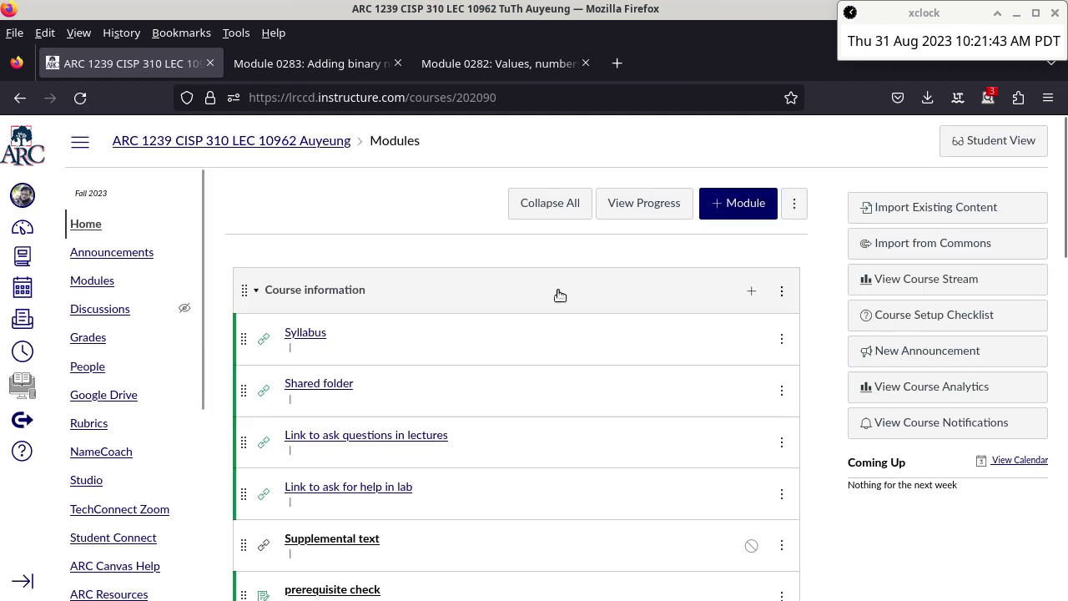
scroll(560, 296, "down", 10)
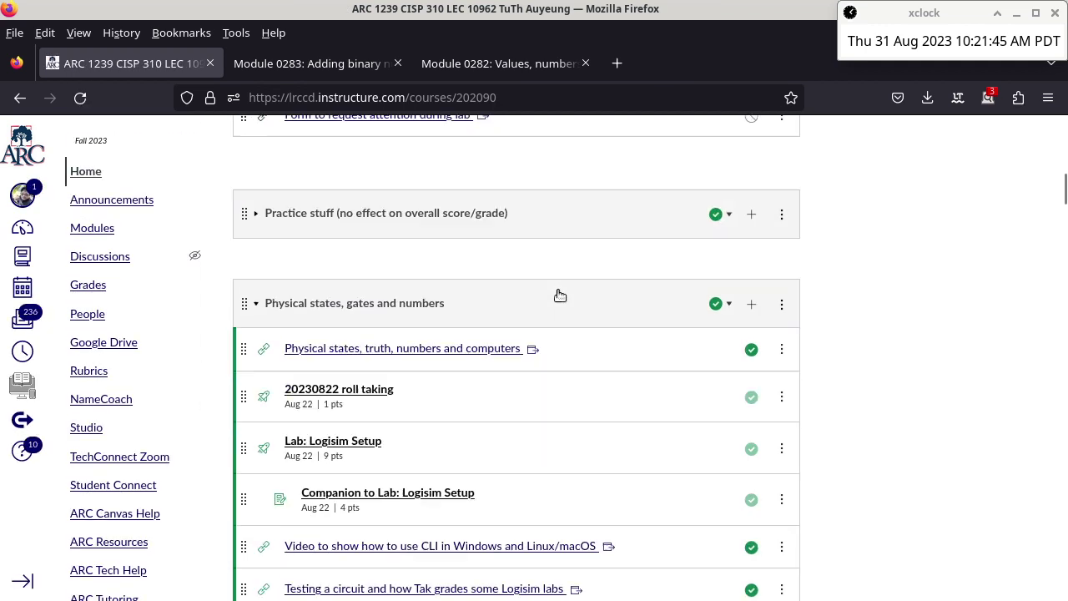
scroll(561, 296, "down", 10)
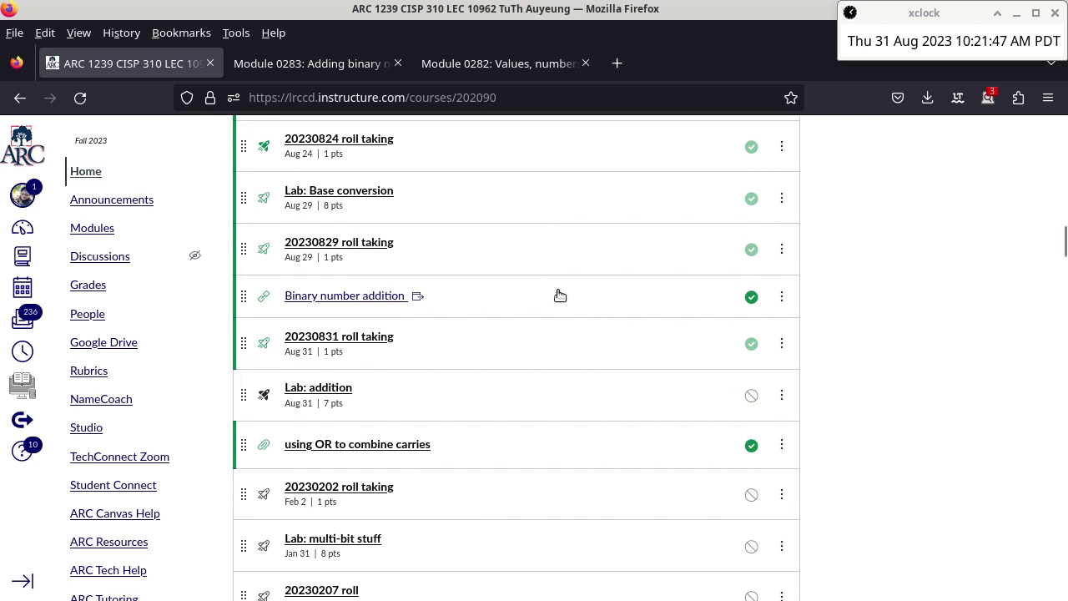
left_click(351, 393)
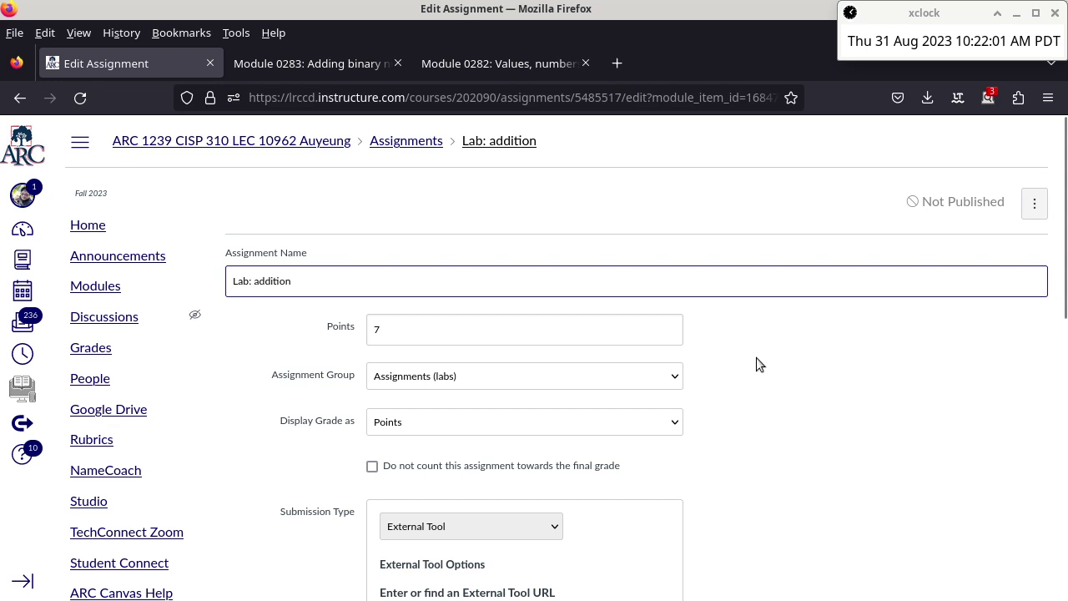
scroll(756, 358, "down", 5)
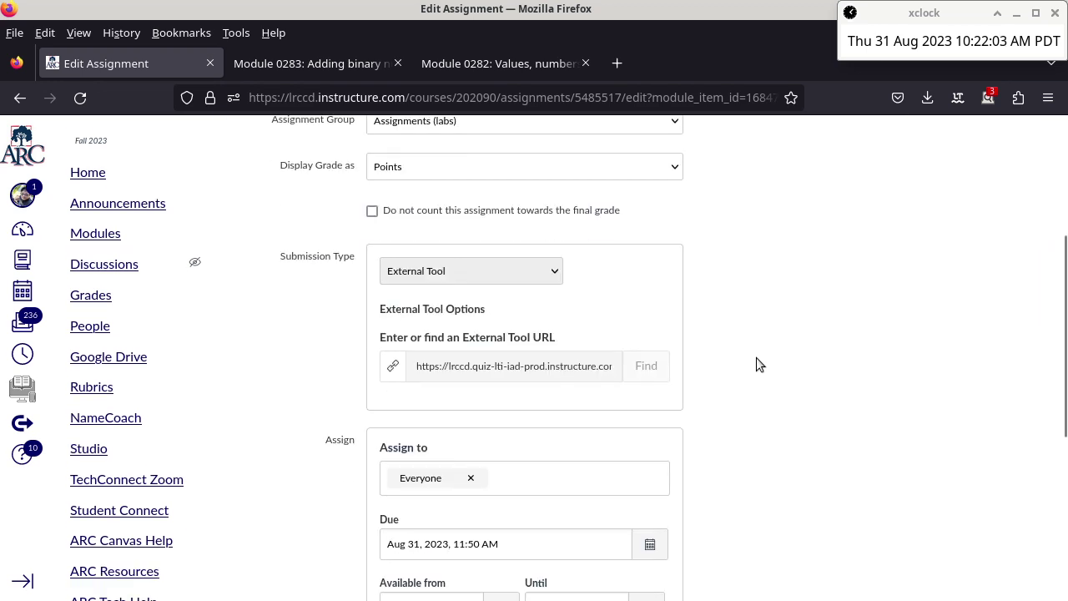
scroll(758, 363, "down", 3)
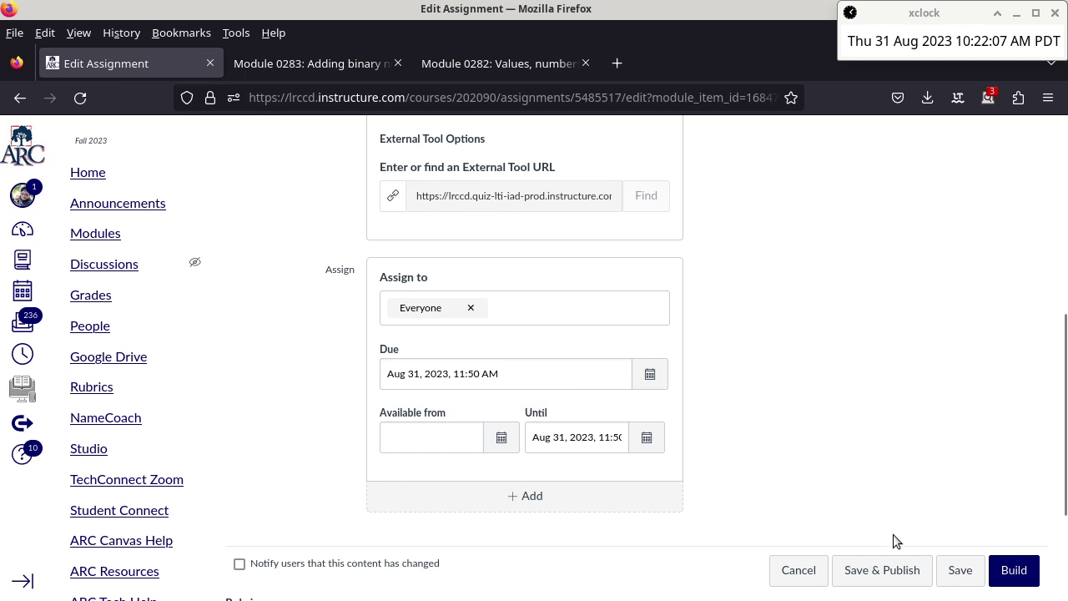
Open the quiz settings of Lab: addition from its builder and reveal the student access code.
left_click(1014, 571)
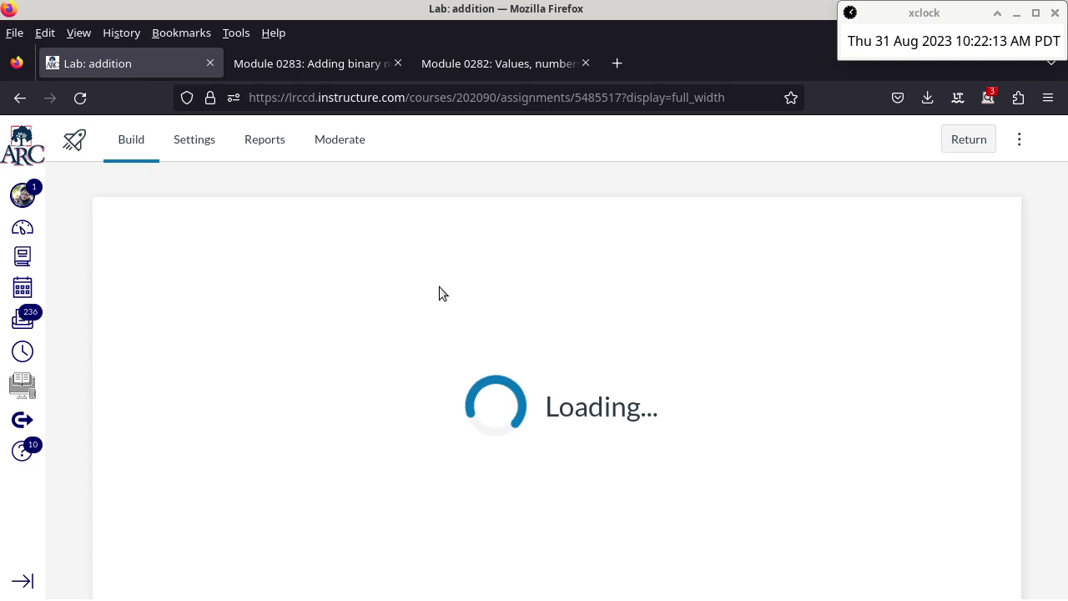
left_click(200, 143)
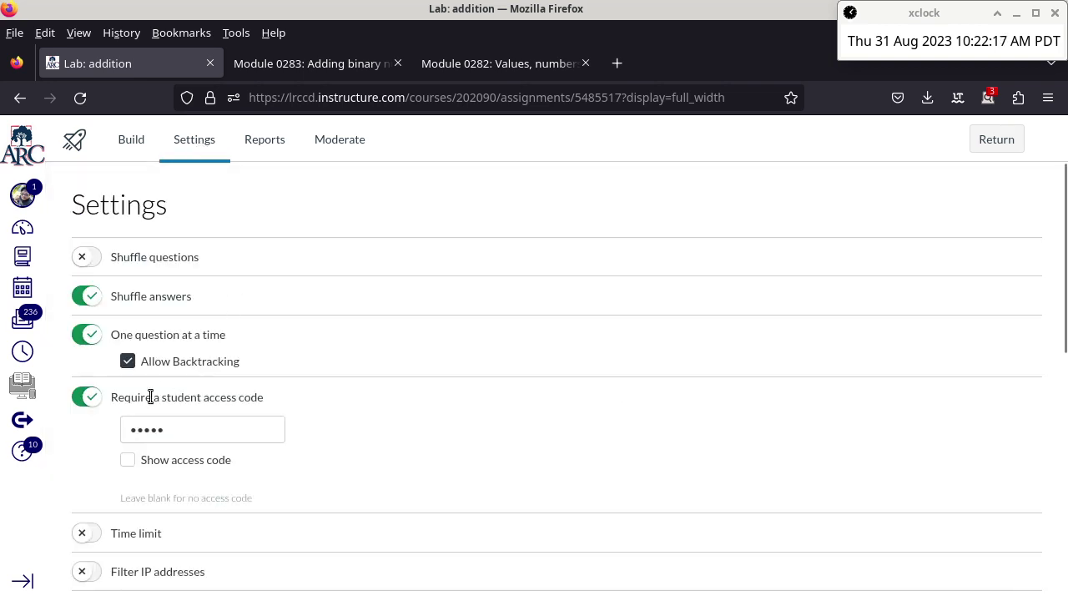
left_click(129, 469)
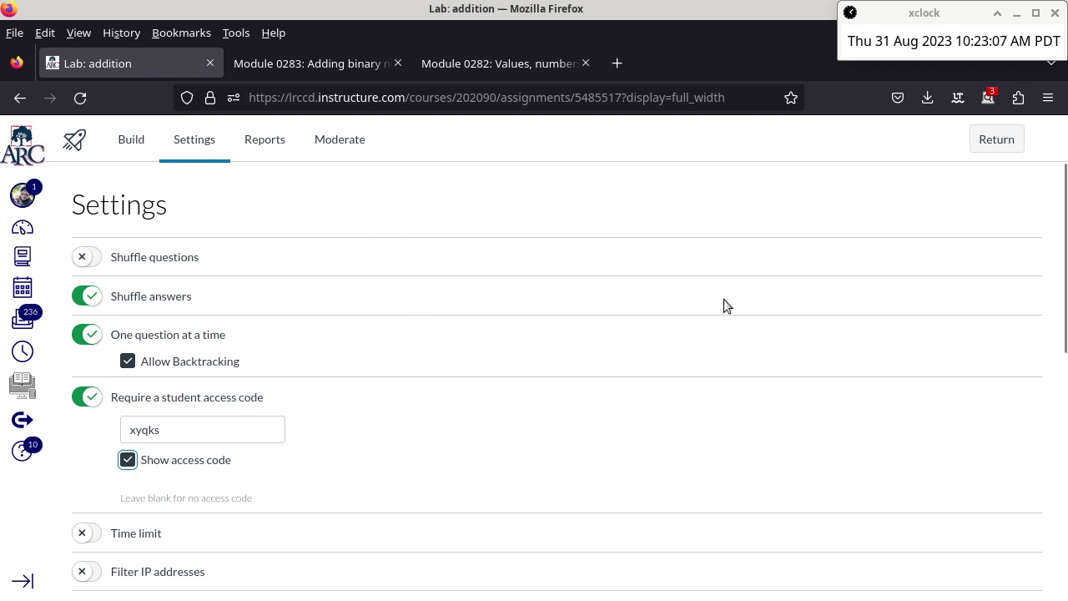
scroll(723, 299, "down", 5)
scroll(724, 299, "up", 5)
Return to the course modules and publish Lab: addition.
left_click(995, 149)
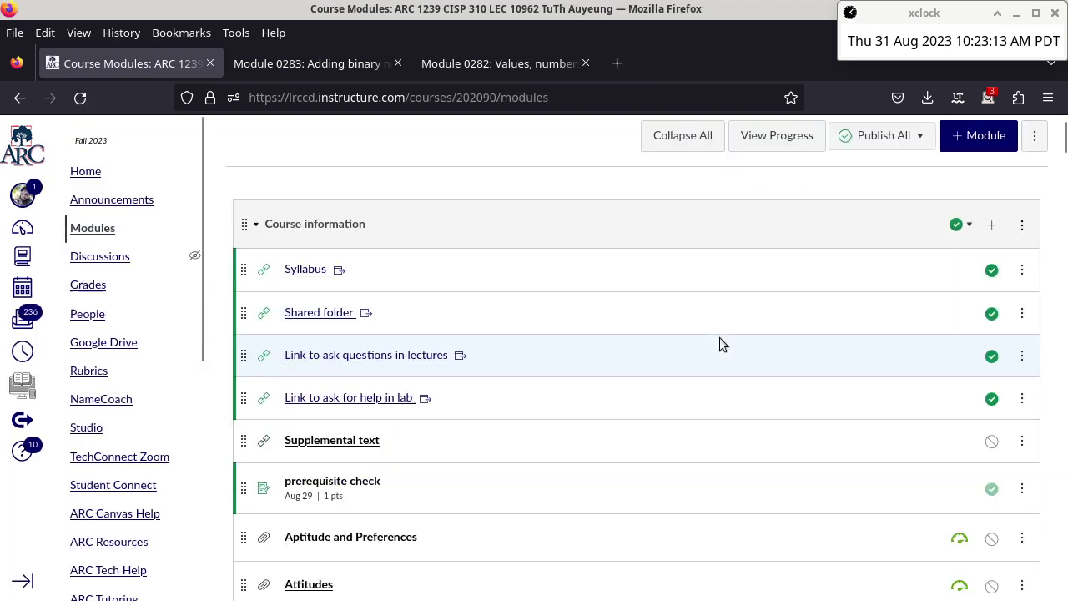
scroll(720, 343, "down", 15)
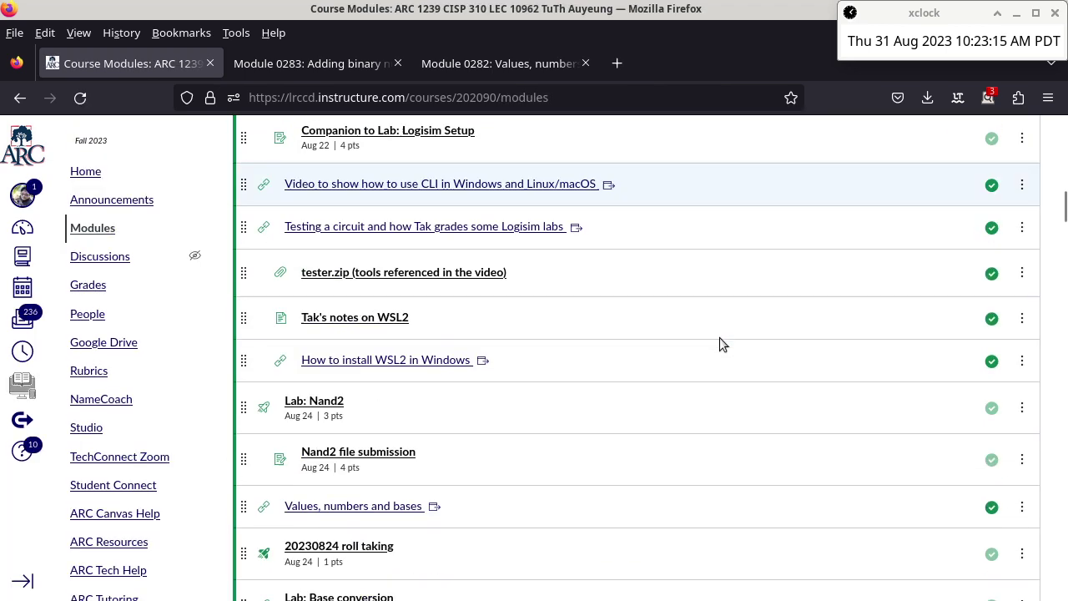
scroll(720, 337, "down", 5)
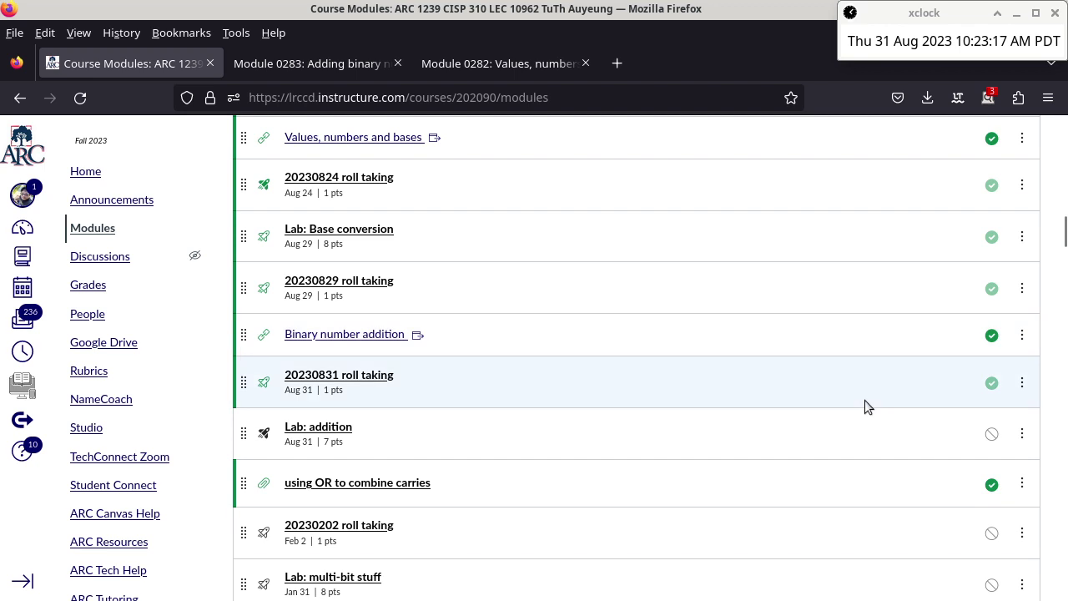
left_click(992, 433)
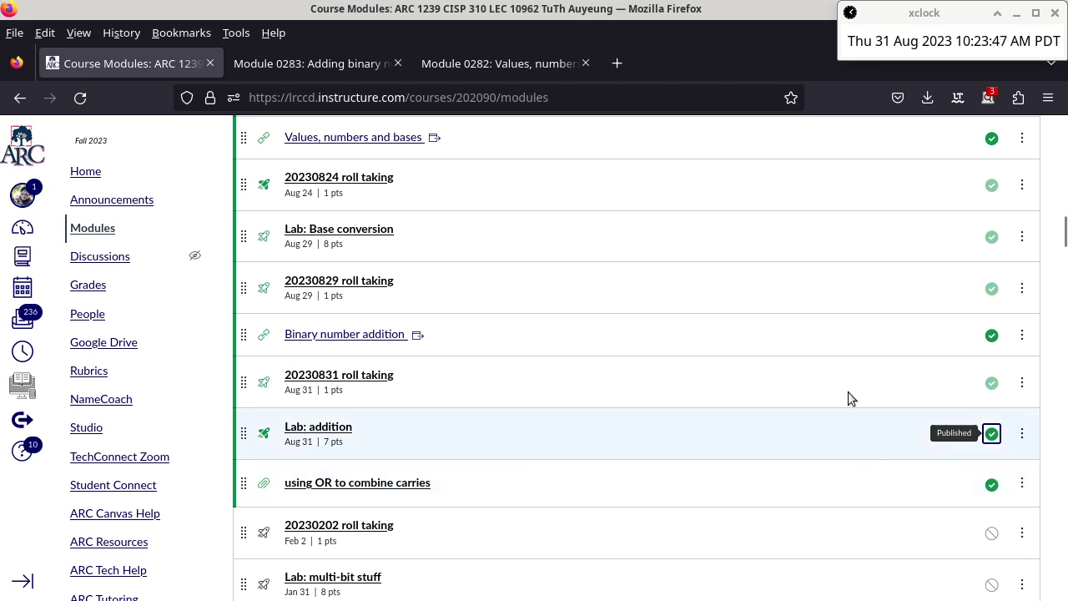
Create a new course announcement titled "Carry ripple adder" with the body text "See attached.".
left_click(137, 200)
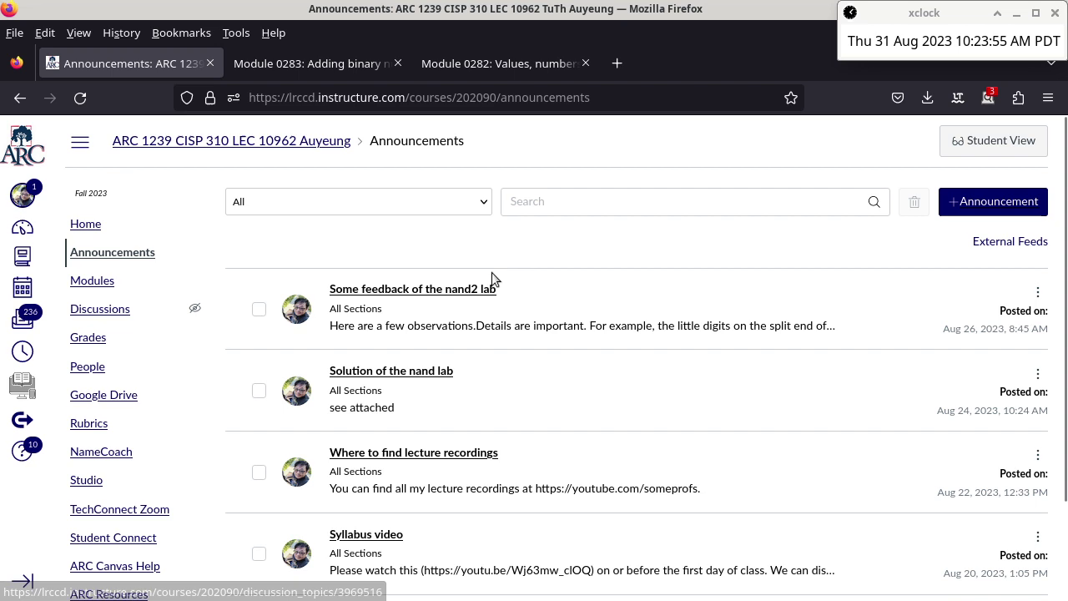
left_click(1017, 214)
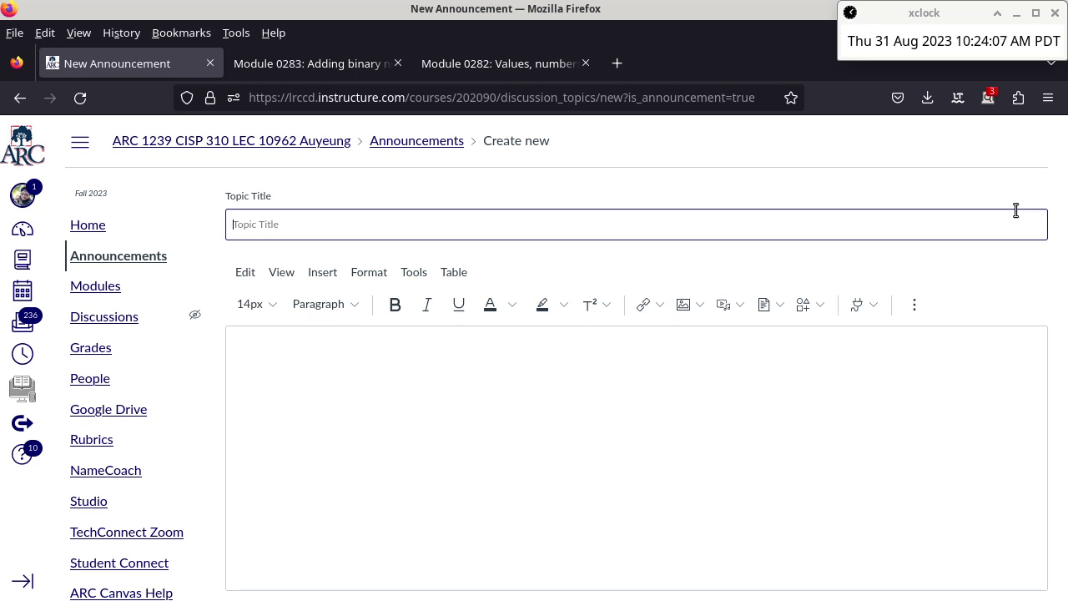
left_click(957, 226)
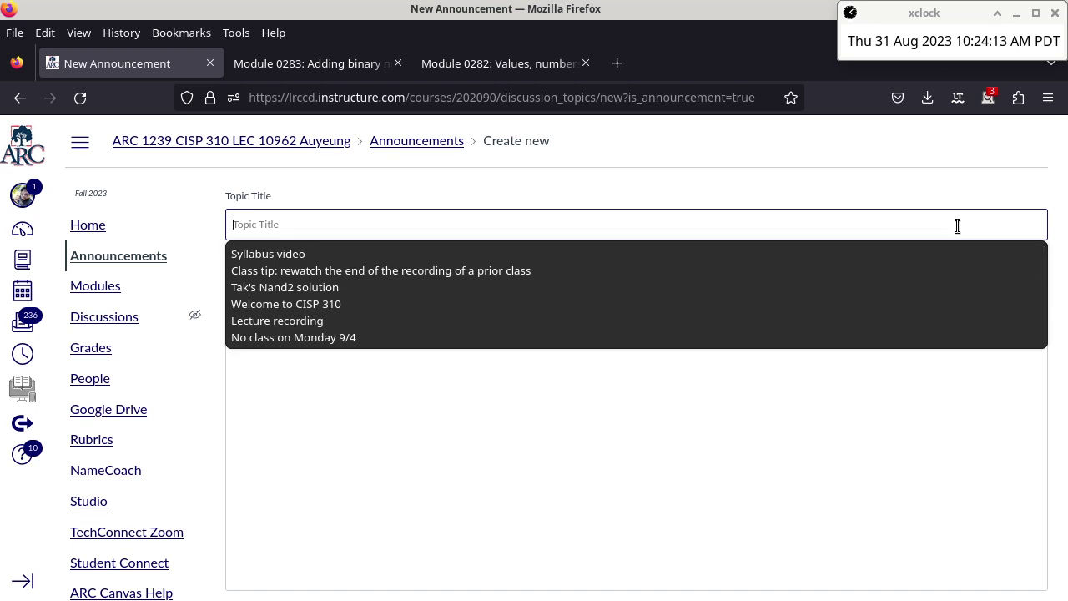
type("Carry")
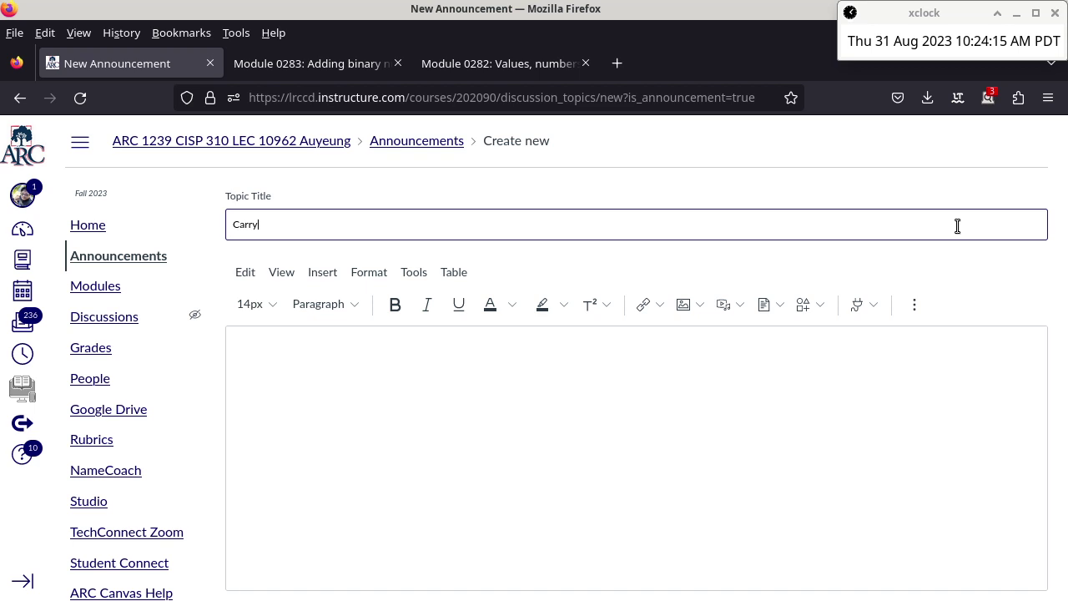
type(" ripple adder")
left_click(804, 524)
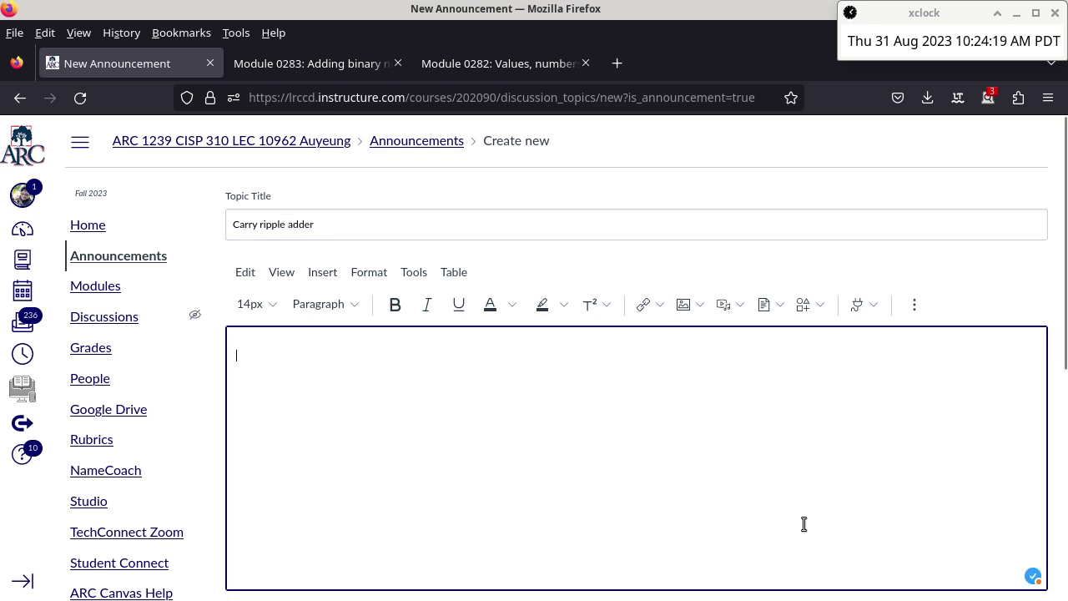
type("See attached")
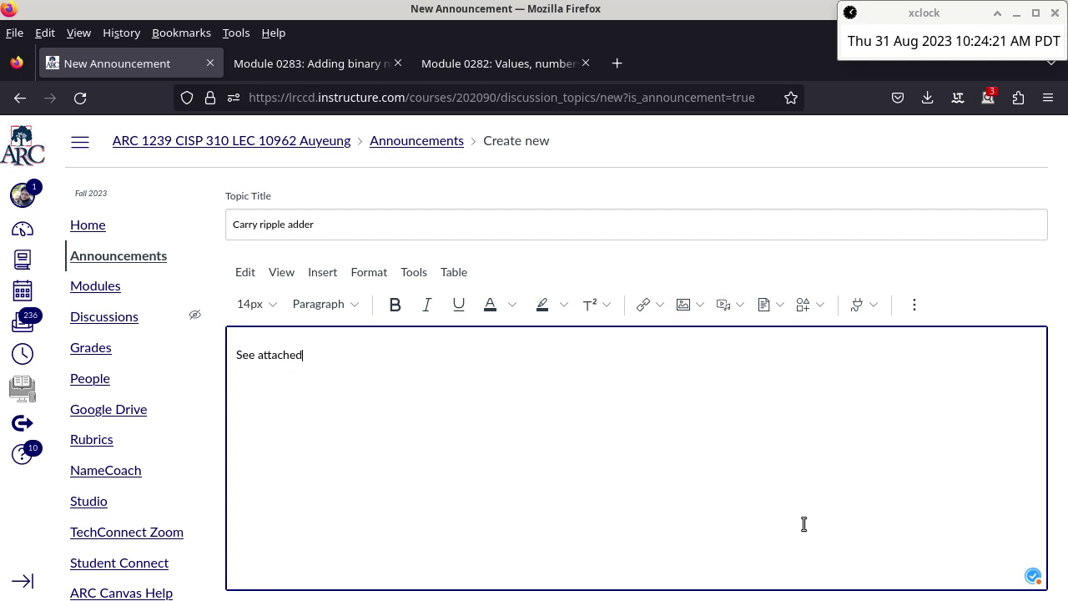
type(".")
Attach c-ripple-adder.circ from the 1239 folder in Documents to the announcement and publish it to all sections.
scroll(803, 523, "down", 4)
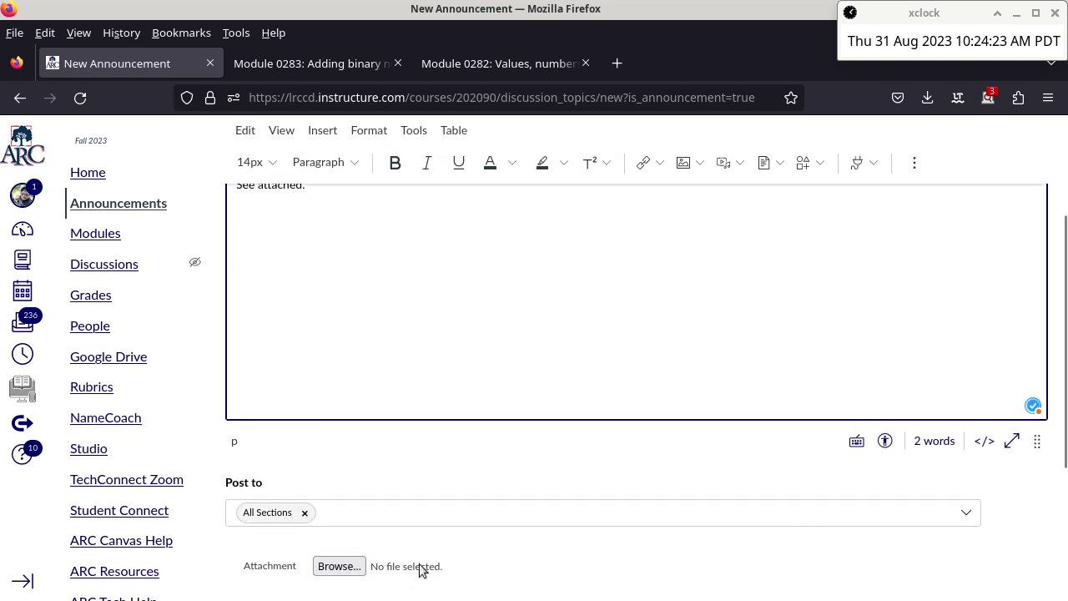
left_click(345, 574)
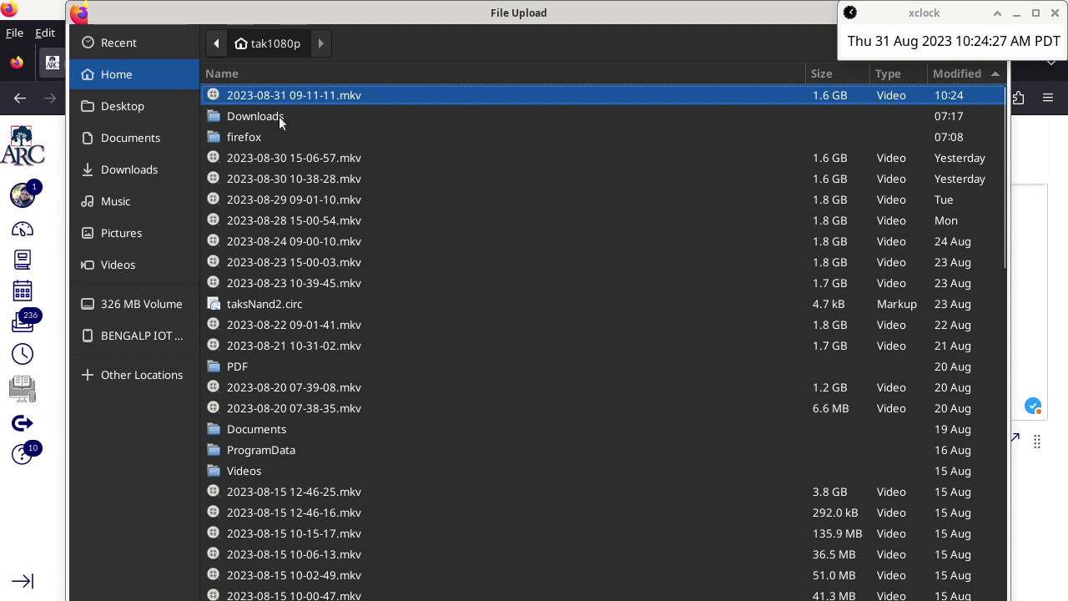
left_click(129, 137)
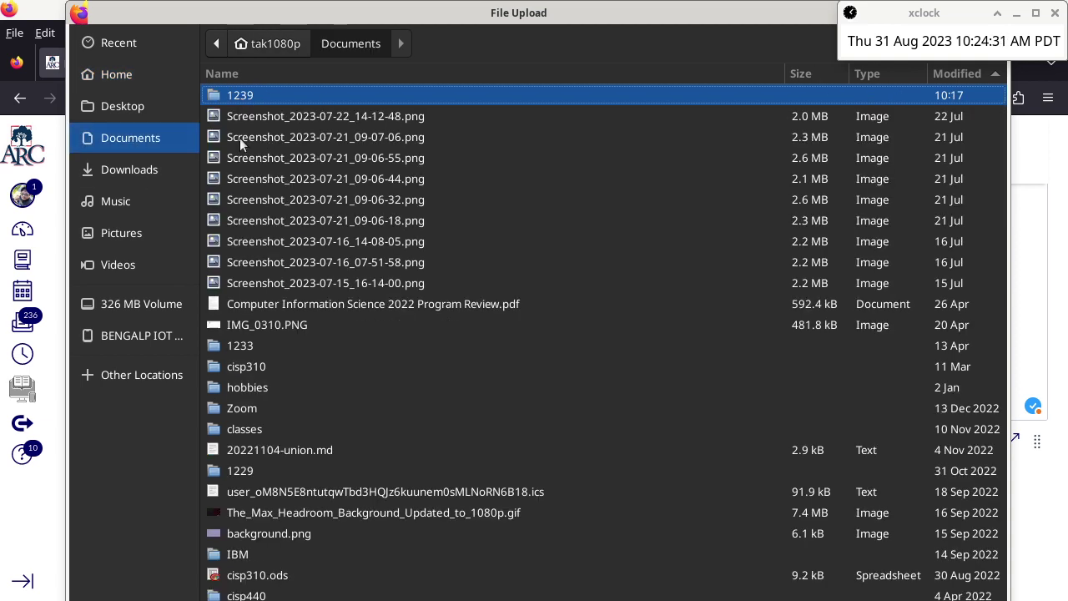
double_click(258, 368)
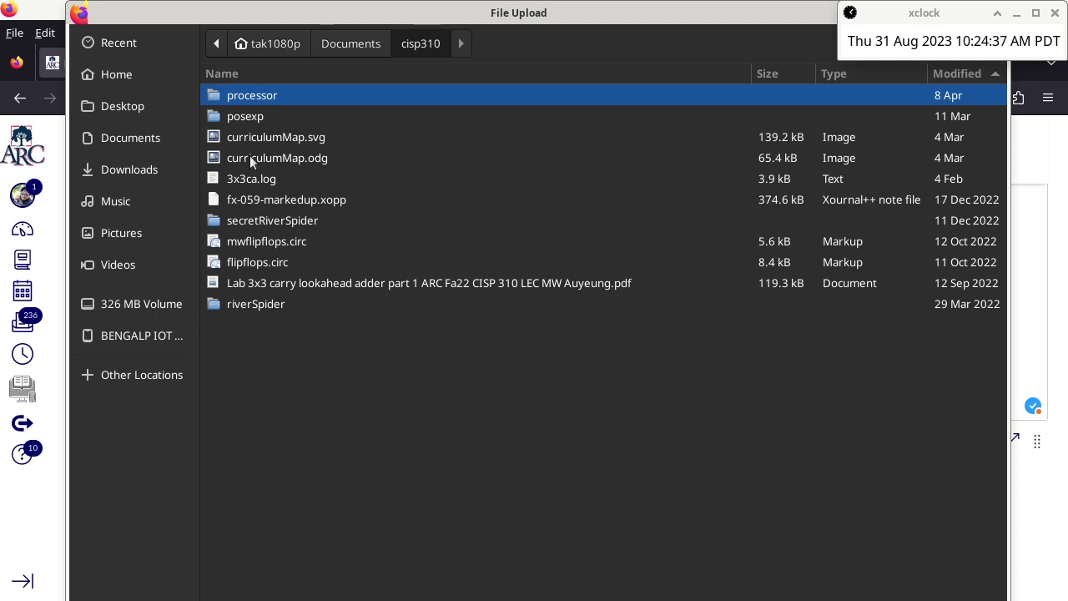
left_click(342, 43)
left_click(238, 95)
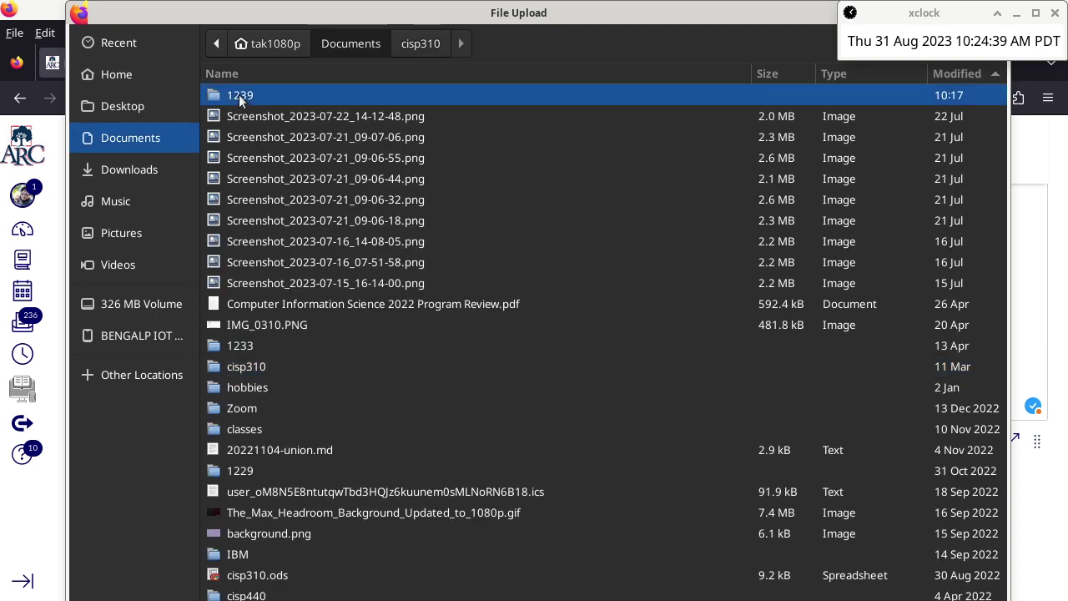
double_click(238, 94)
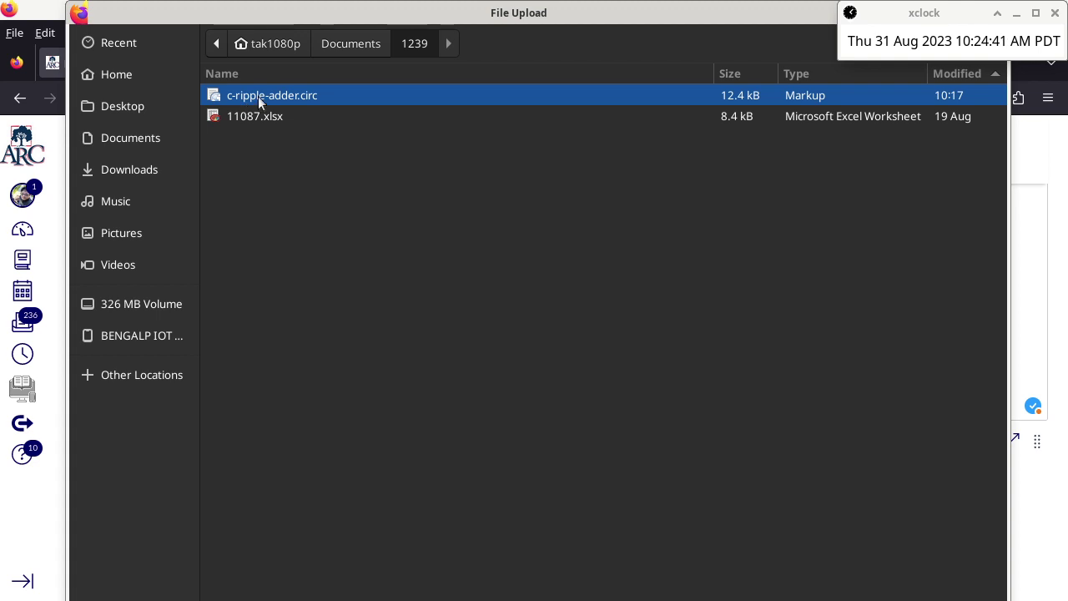
double_click(258, 96)
scroll(492, 258, "down", 2)
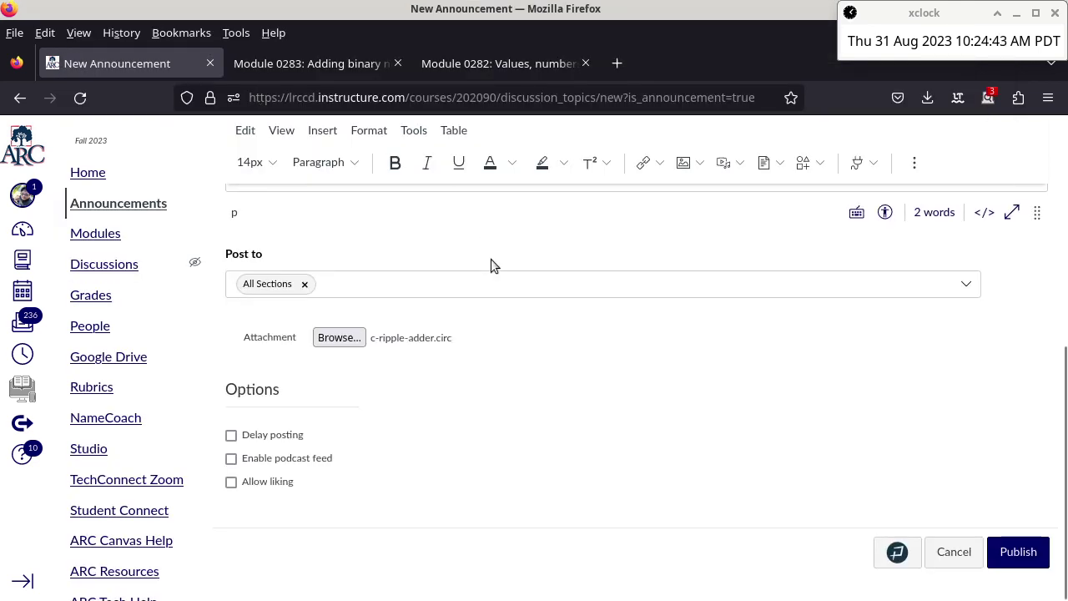
left_click(1021, 555)
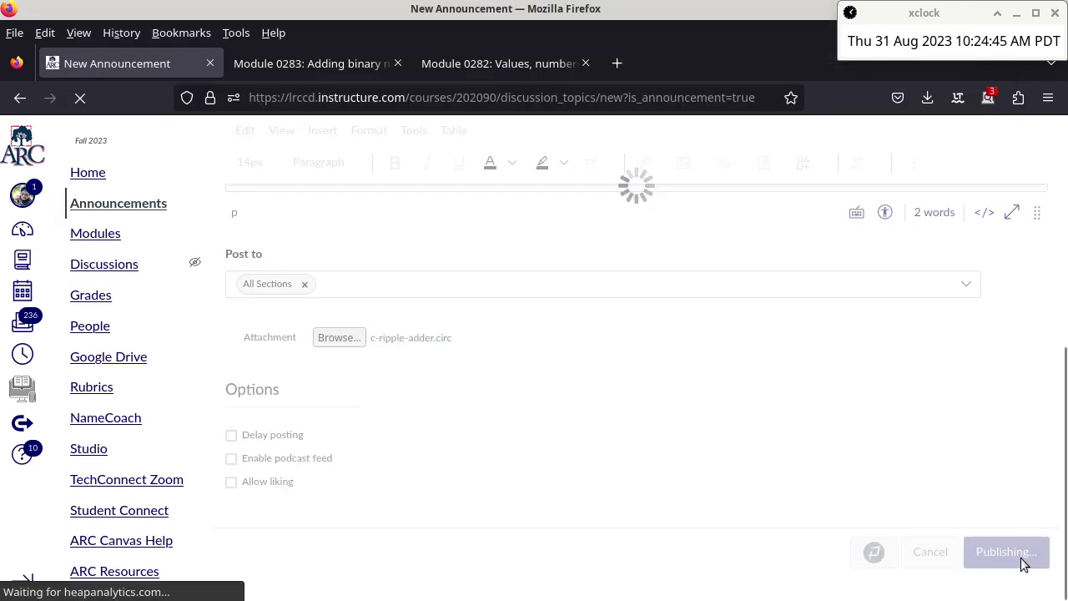